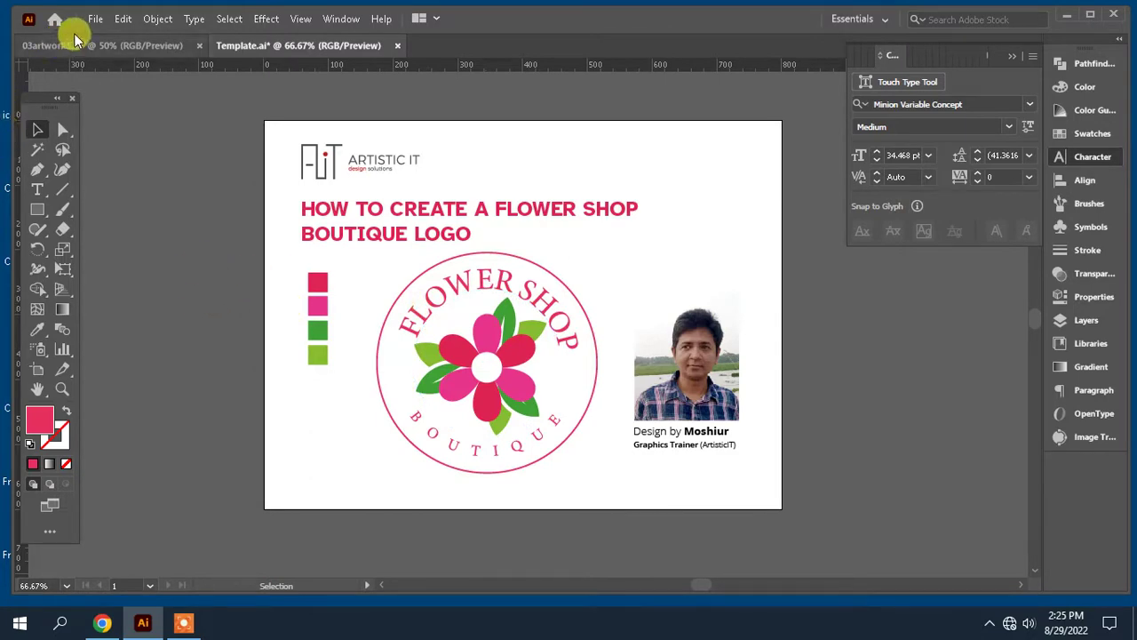
- Duplicate the artboard together with its artwork, placing the copy just to the right of the original
click(95, 19)
click(187, 414)
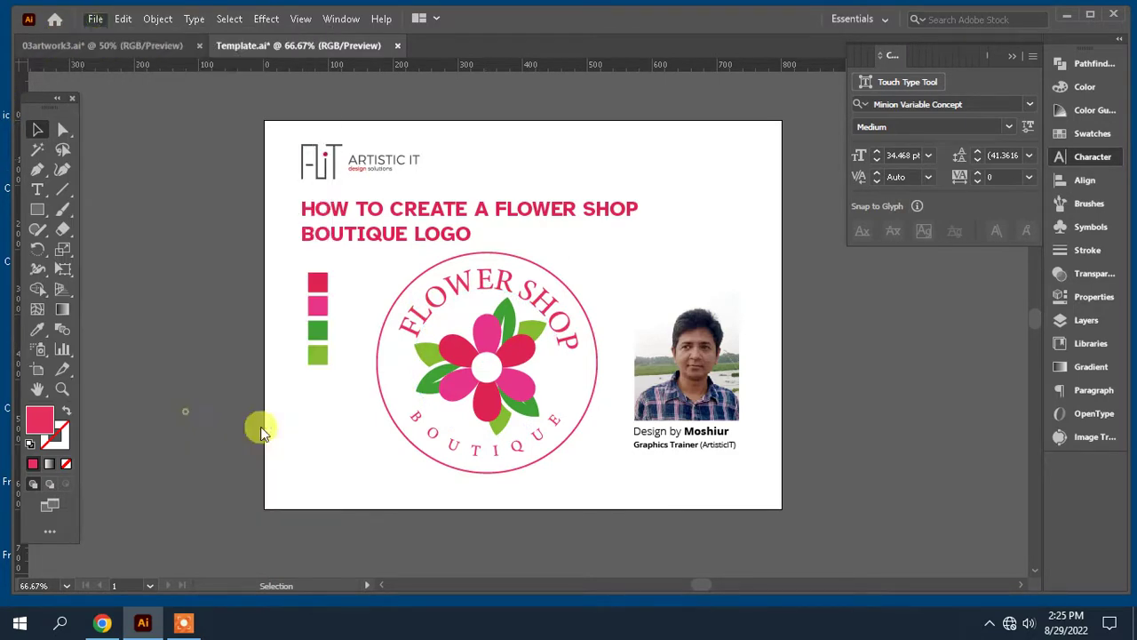
click(684, 173)
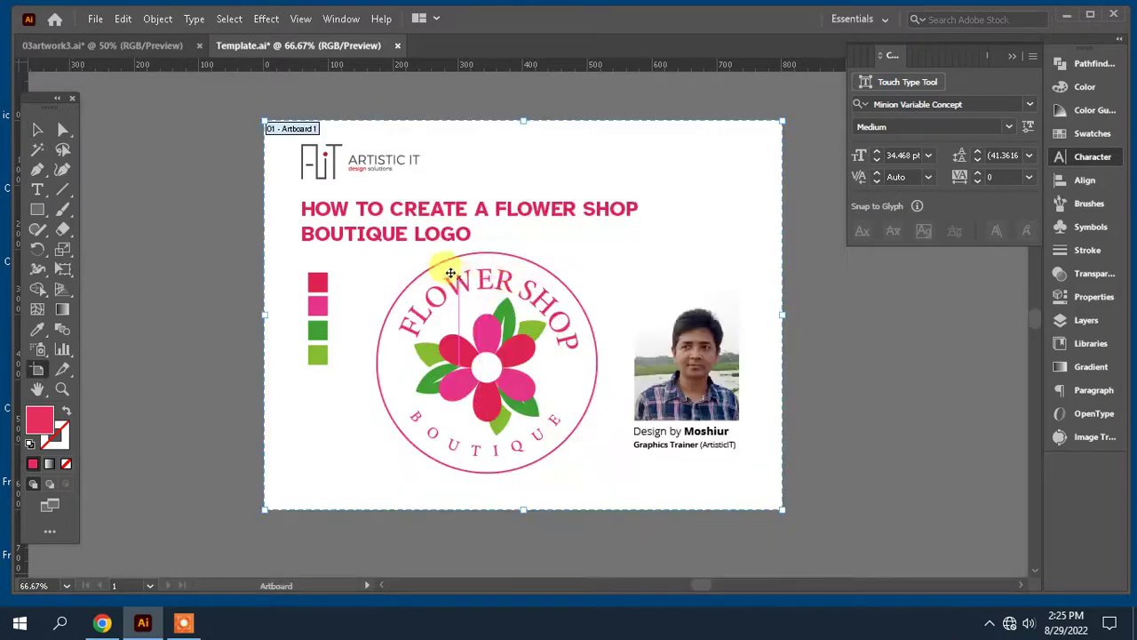
drag(371, 258, 909, 258)
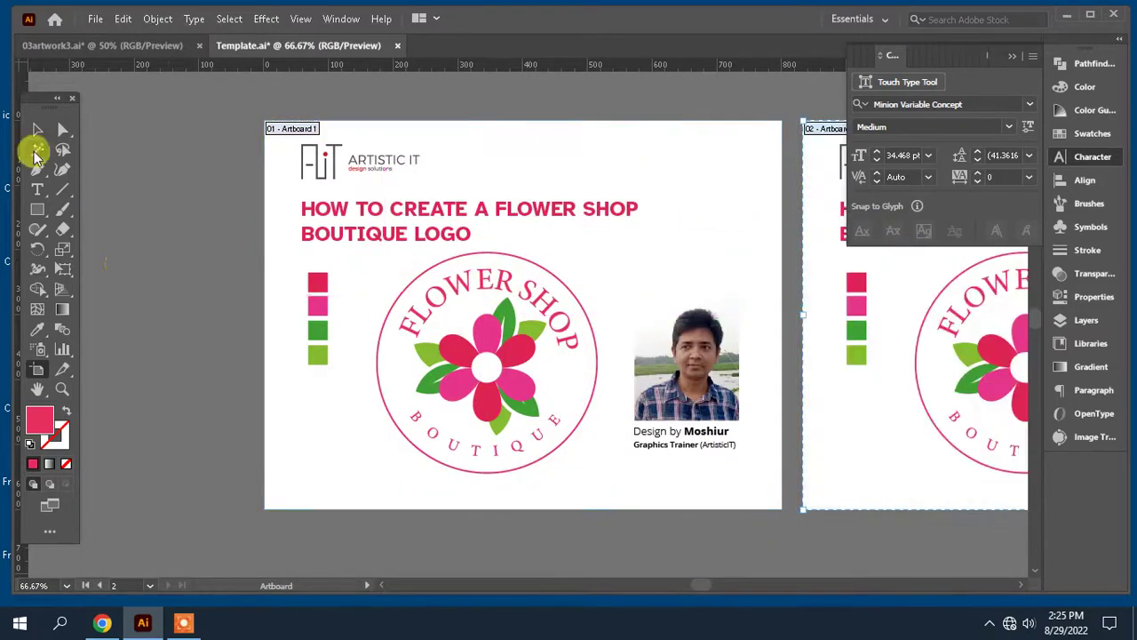
- Delete the flower logo, the portrait with its credit text and the heading from the duplicated artboard
click(35, 133)
drag(791, 307, 396, 292)
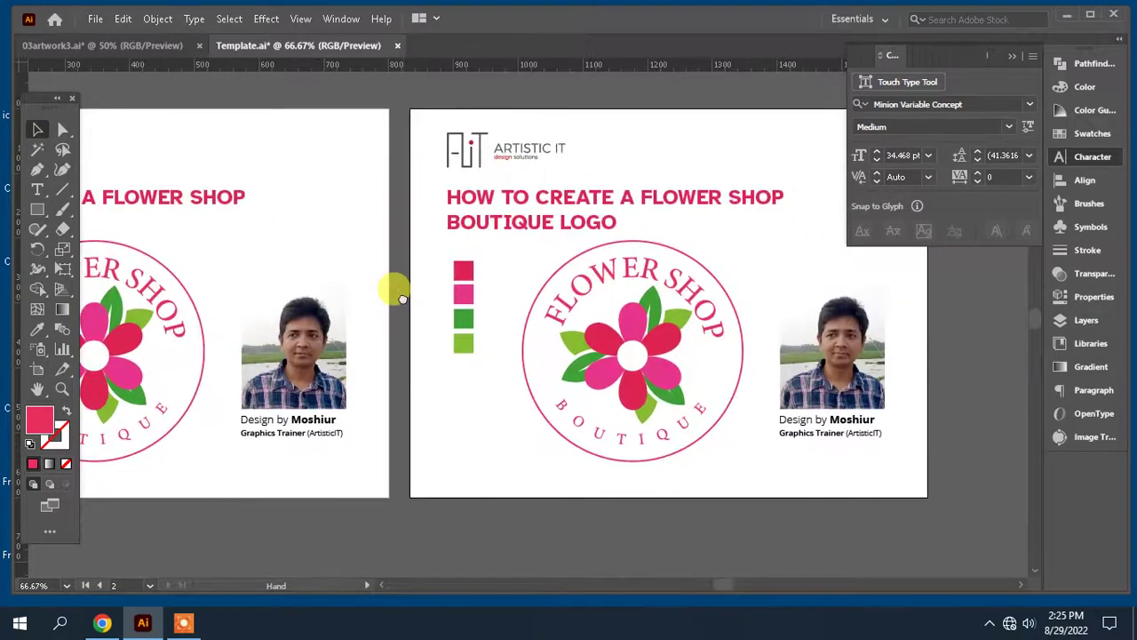
drag(970, 481, 540, 268)
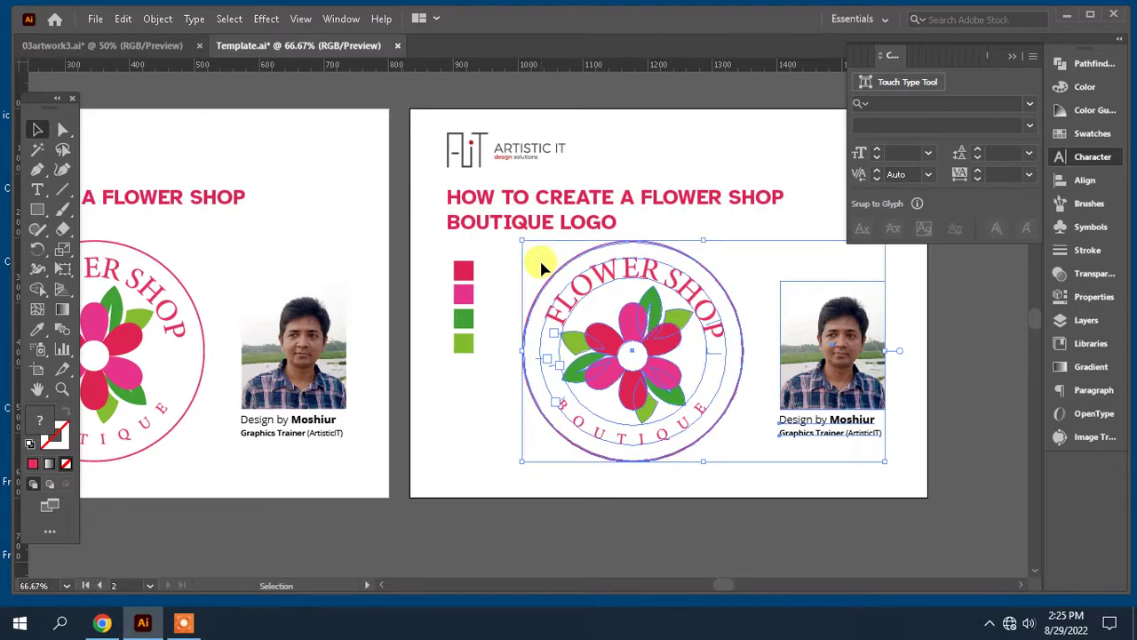
key(Delete)
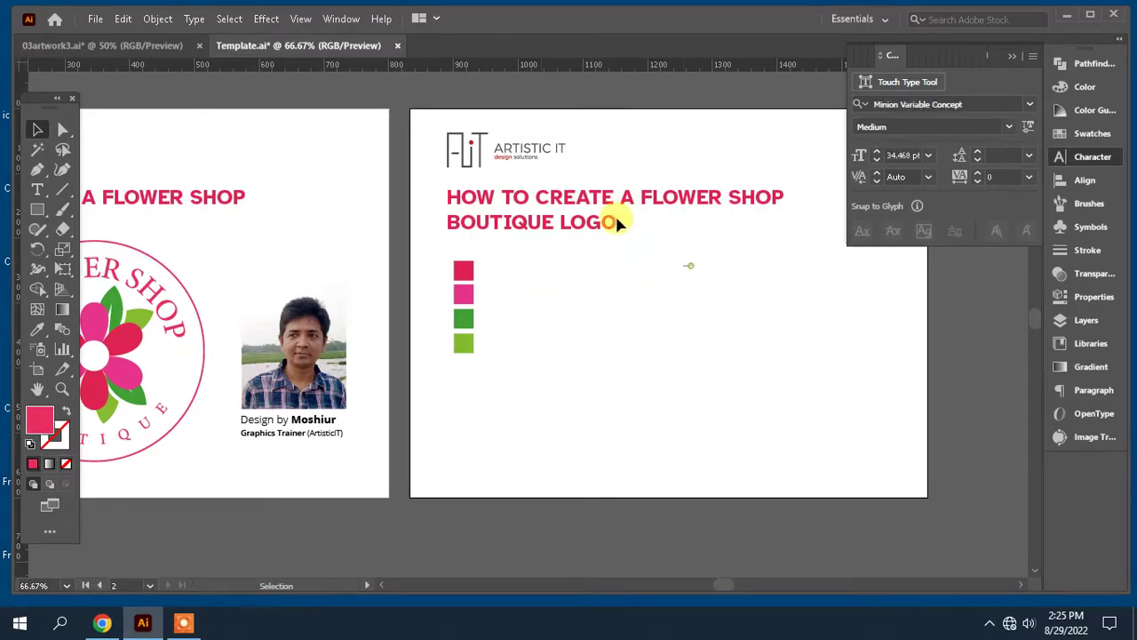
click(554, 188)
key(Delete)
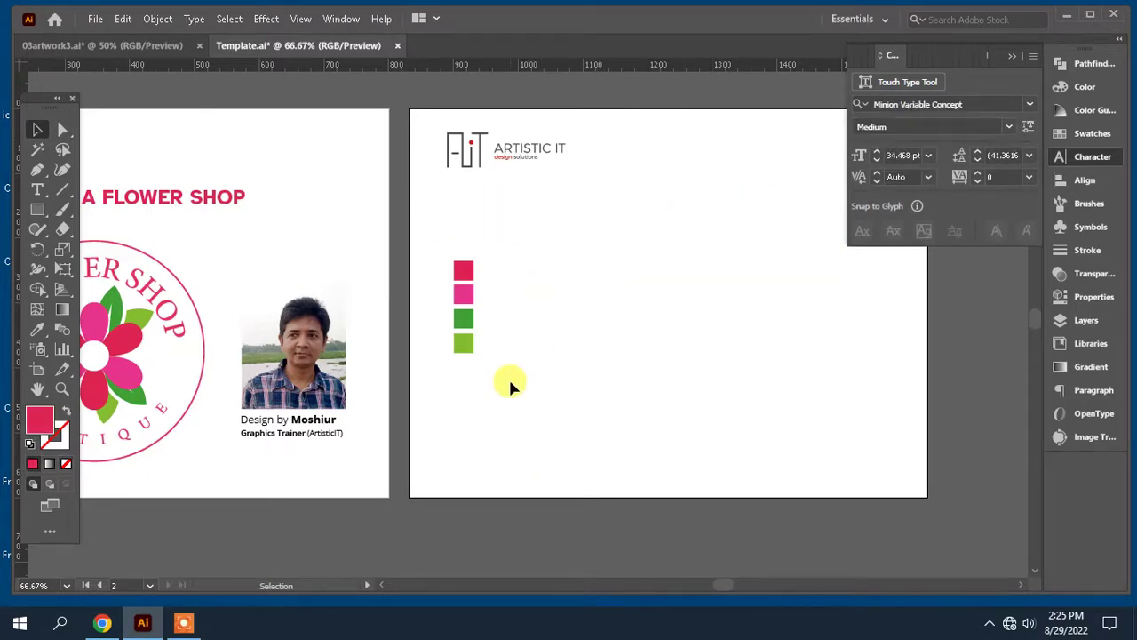
- Move the four colour squares on the second artboard up to just below the Artistic IT logo
drag(510, 383, 456, 206)
click(503, 317)
drag(503, 318, 578, 292)
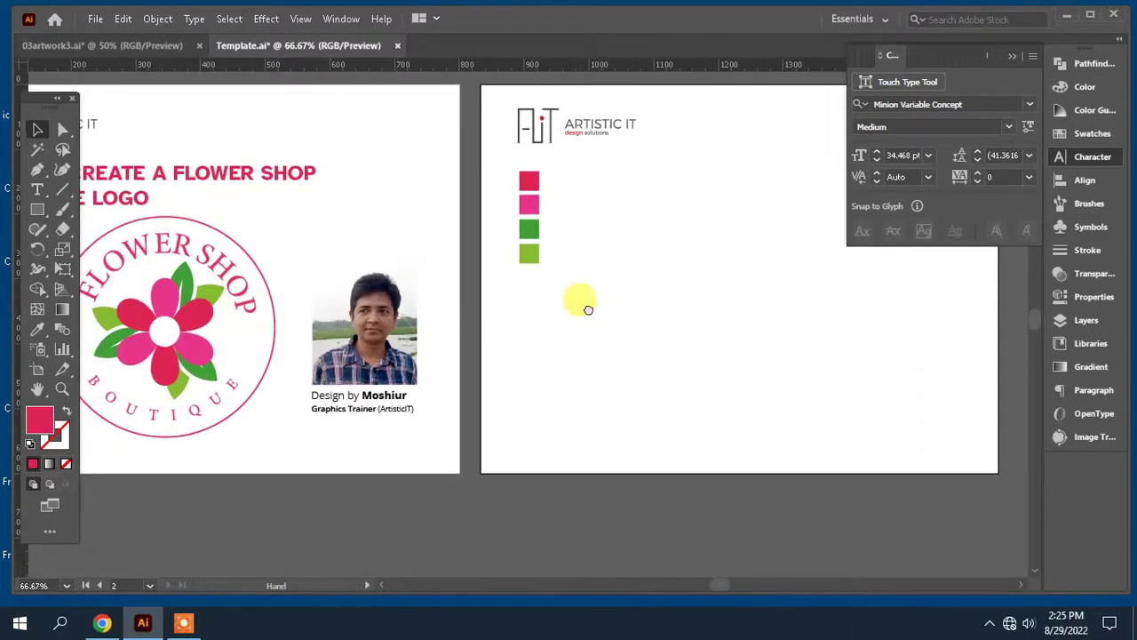
drag(647, 312, 513, 341)
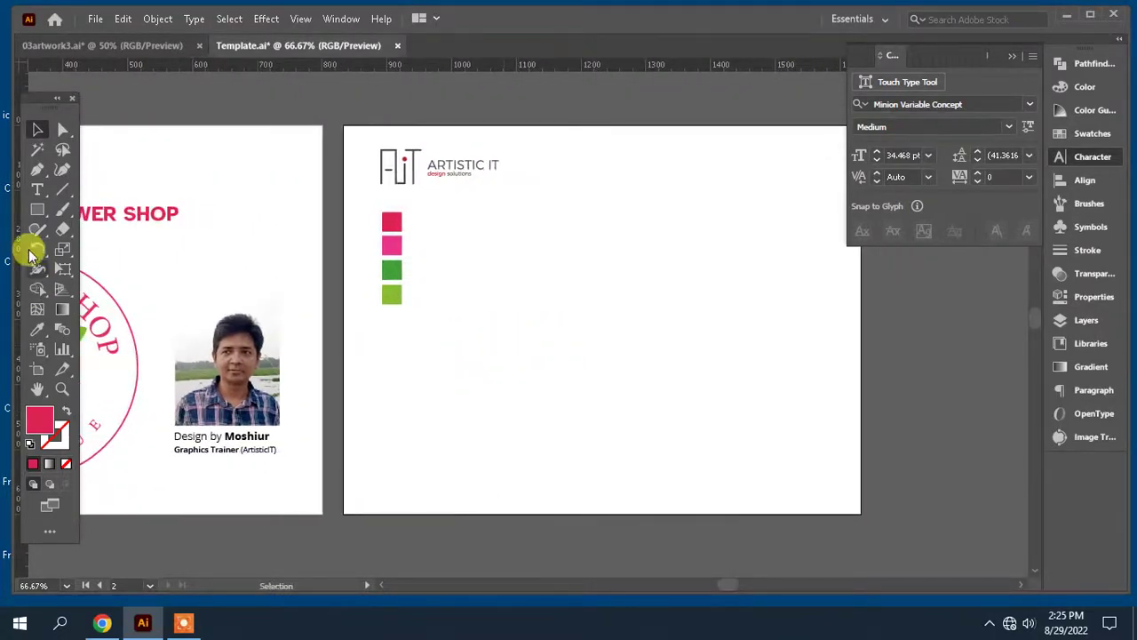
- Draw a crimson hexagon with the Polygon tool near the middle of the second artboard
click(38, 218)
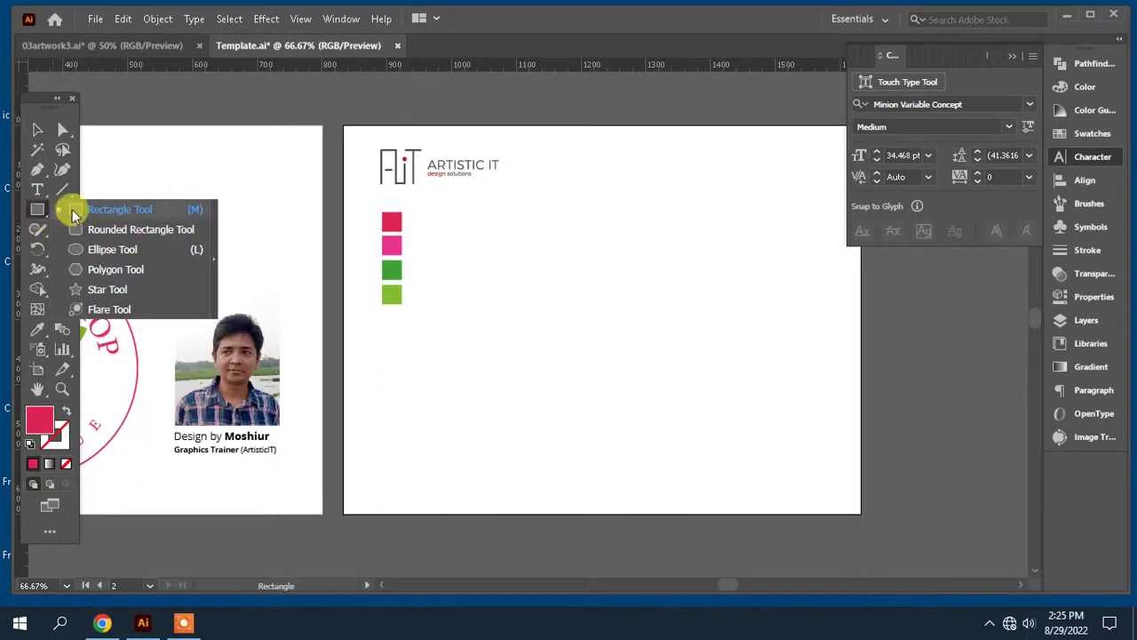
click(129, 277)
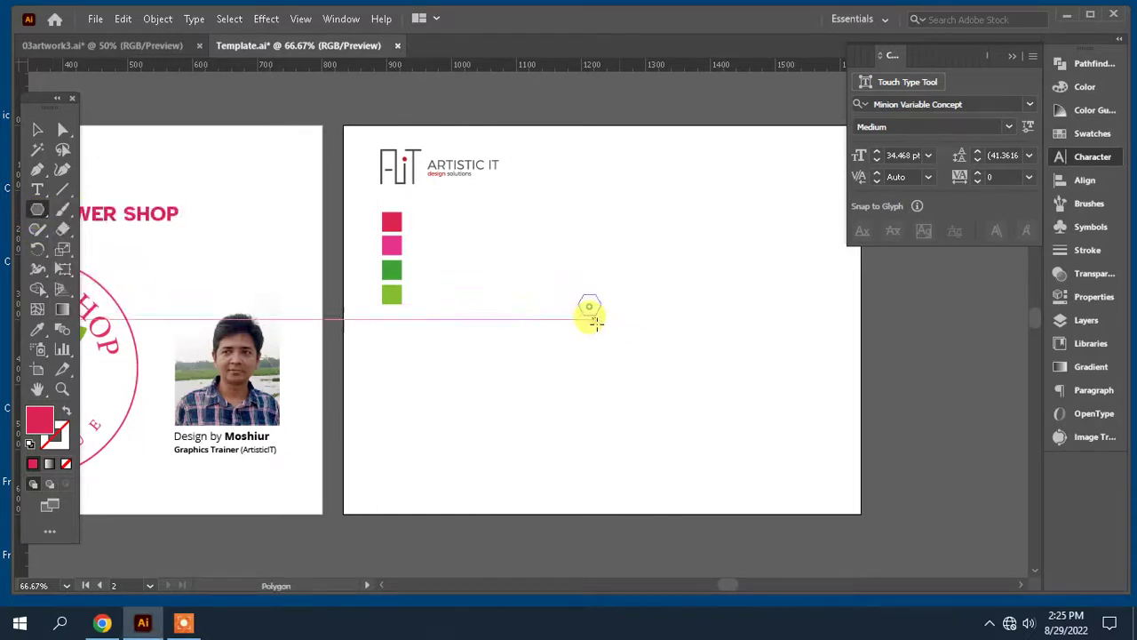
drag(589, 307, 602, 374)
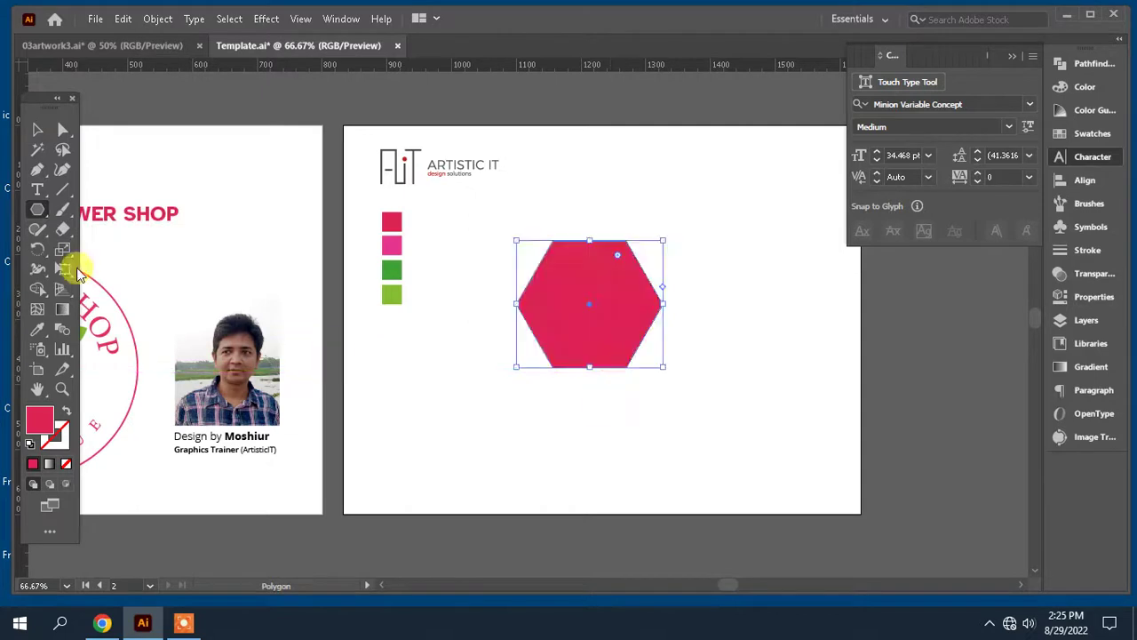
- Apply a Pucker & Bloat effect with 76% bloat to the hexagon, shaping it into a six-petal flower
click(269, 20)
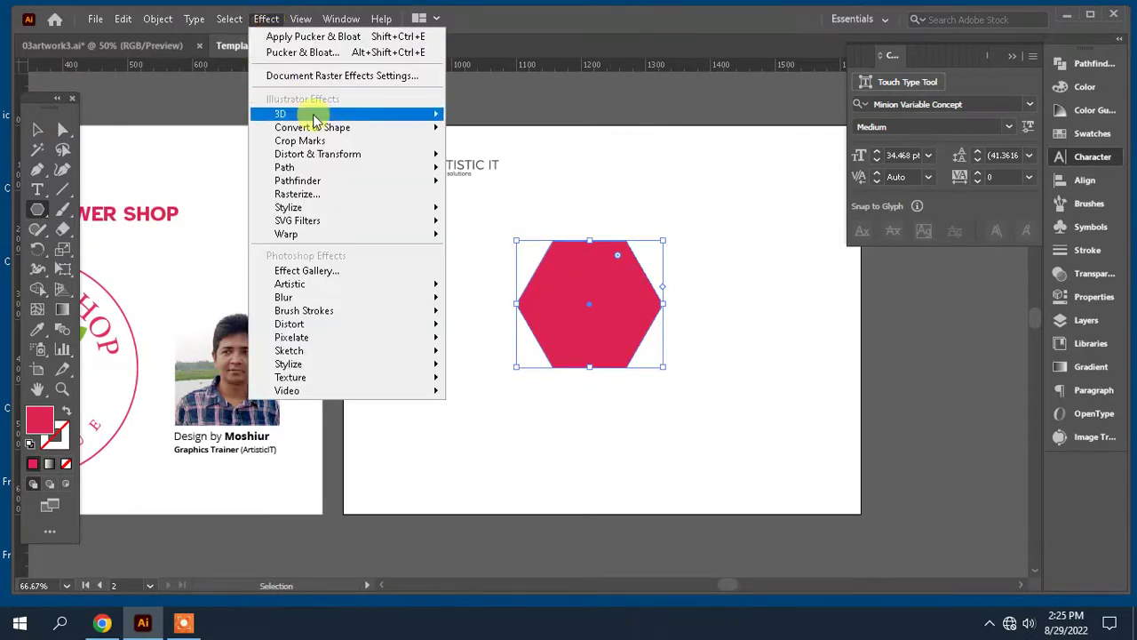
mouse_move(330, 163)
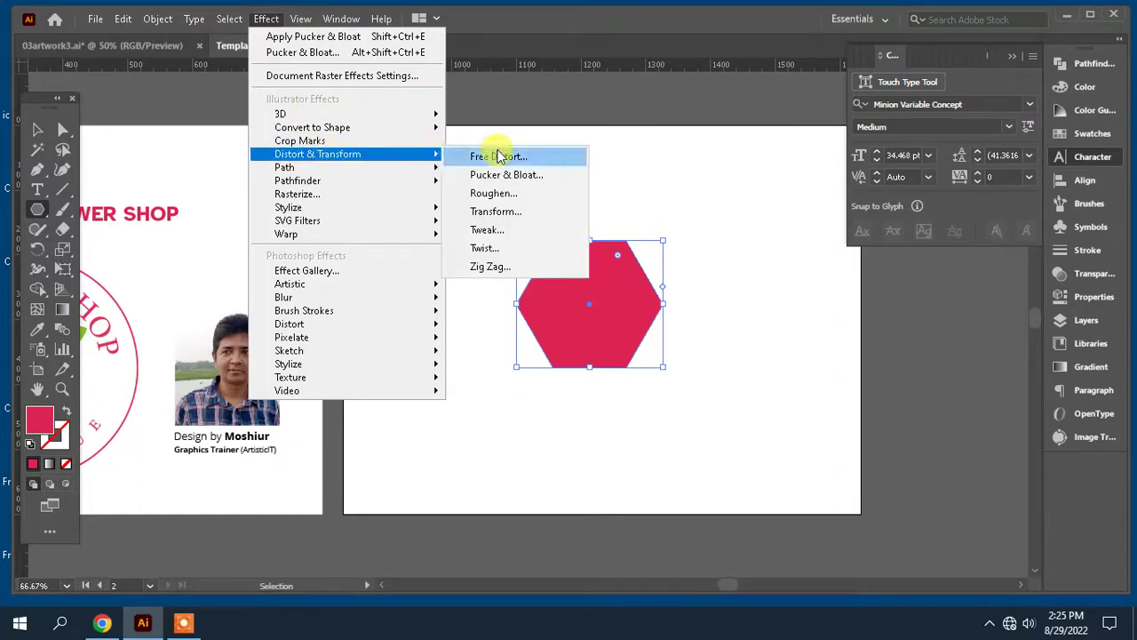
click(515, 174)
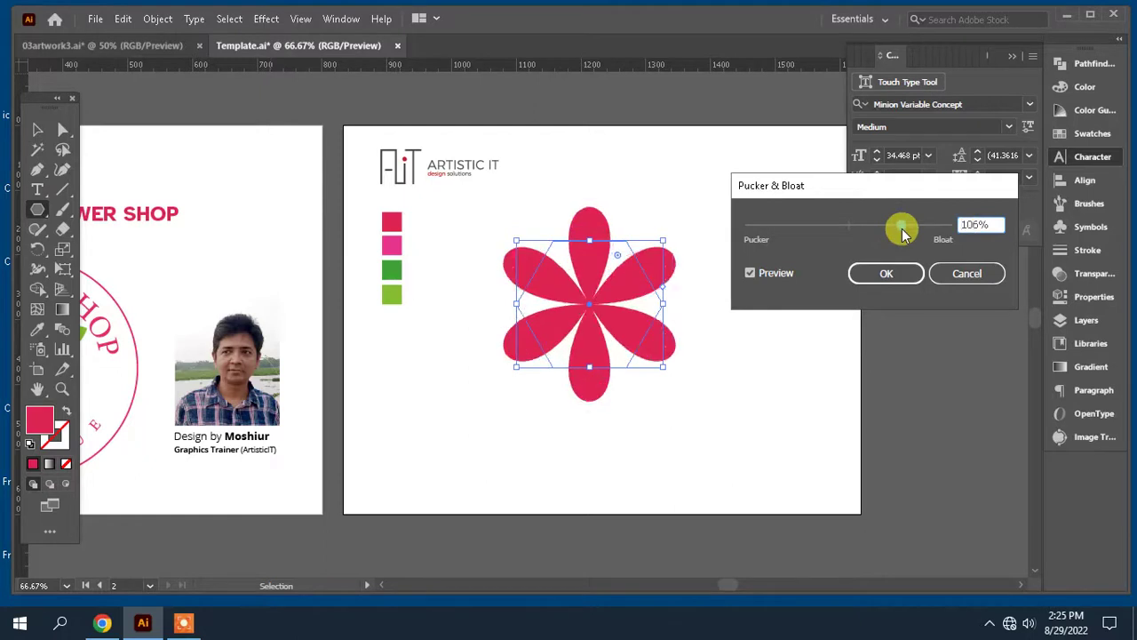
drag(902, 233, 904, 228)
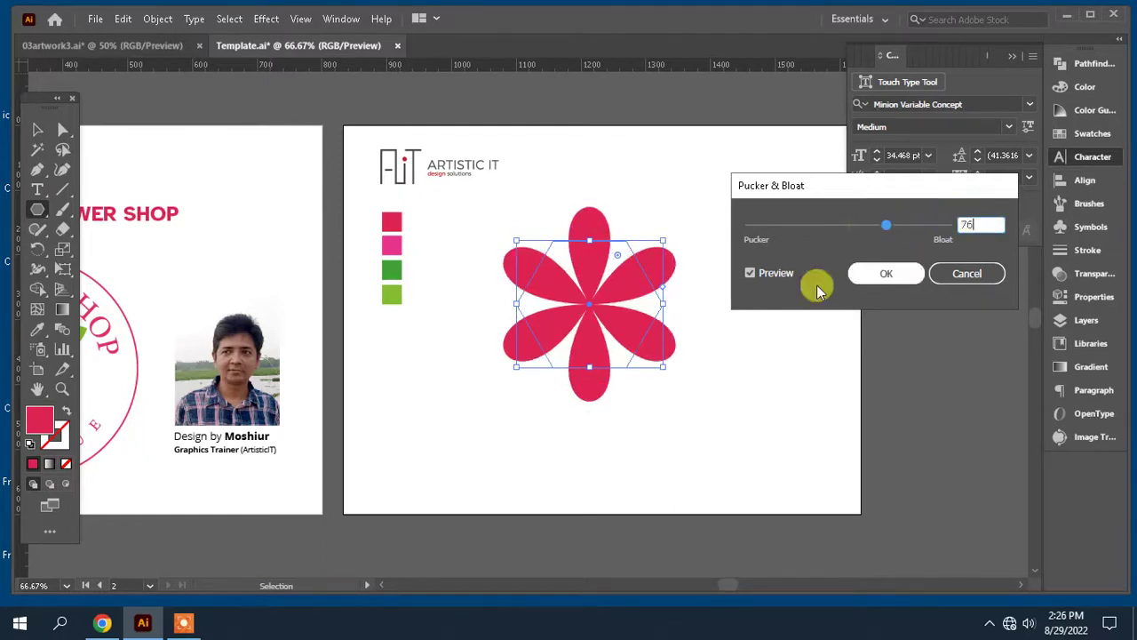
click(775, 278)
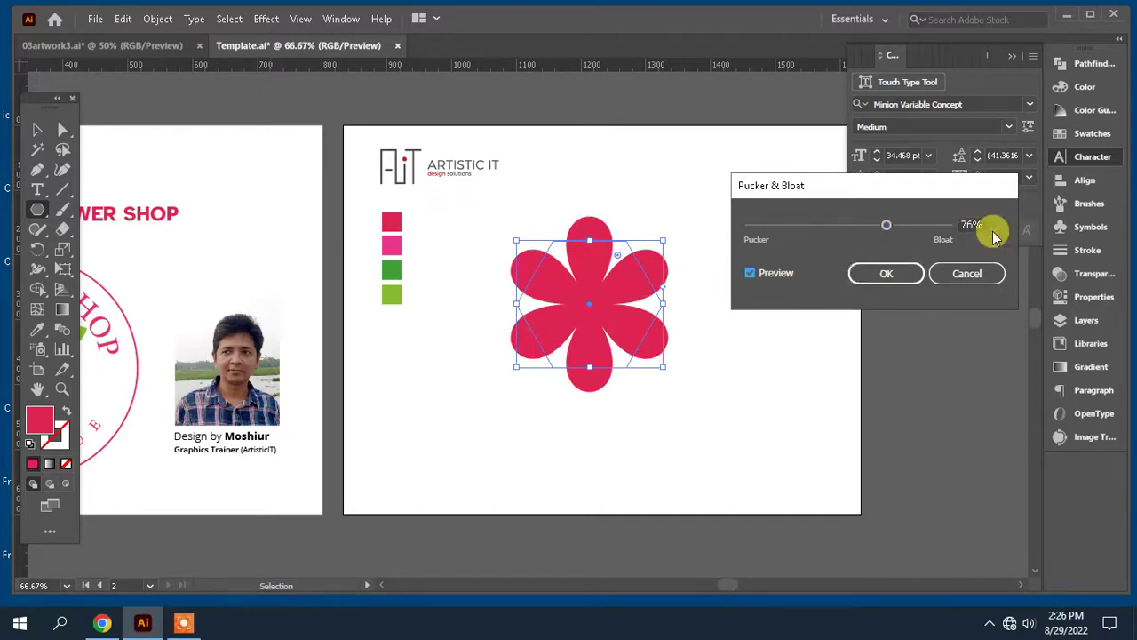
click(878, 278)
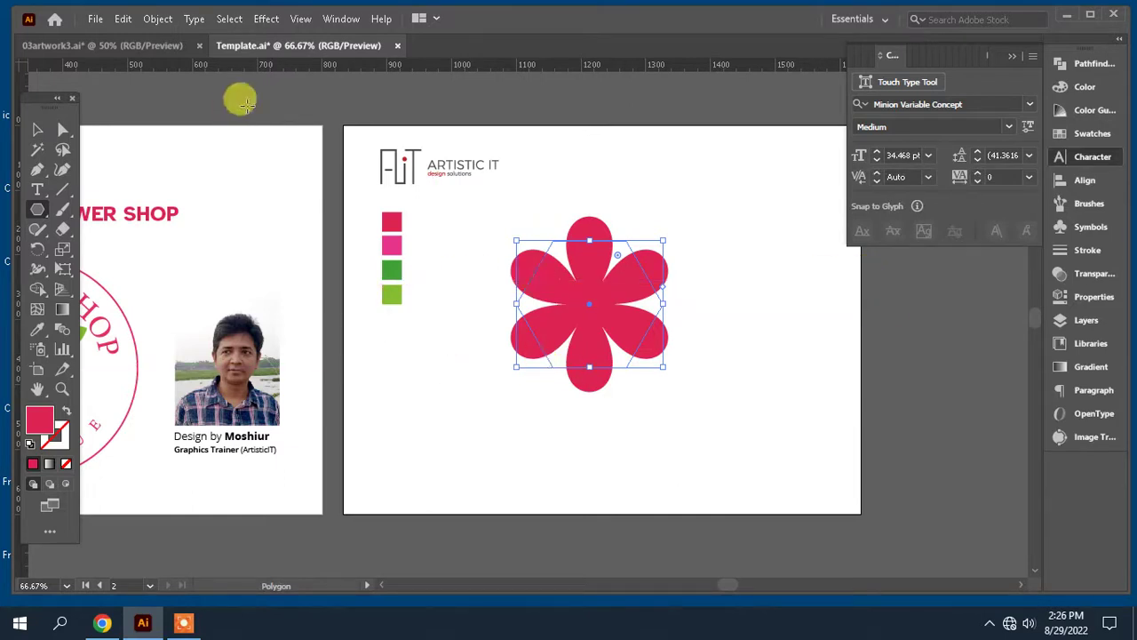
- Expand the appearance of the flower shape, then deselect it
click(158, 18)
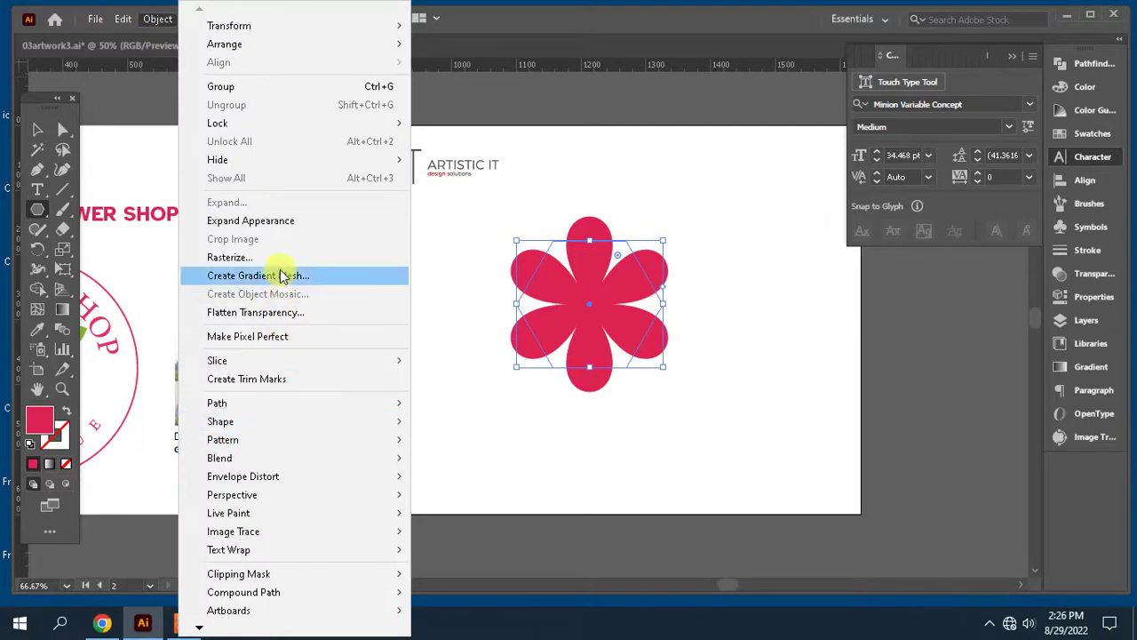
click(286, 227)
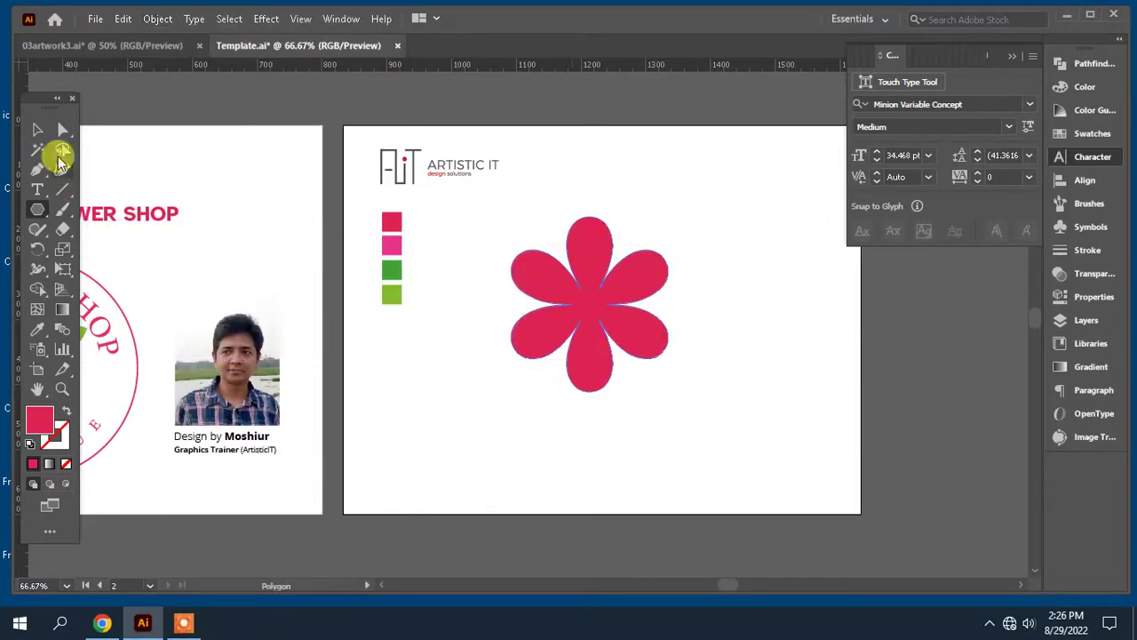
click(40, 129)
drag(604, 393, 575, 378)
click(612, 397)
- Draw a small circle over the flower's centre and fill it with the artboard's white
drag(40, 211, 133, 248)
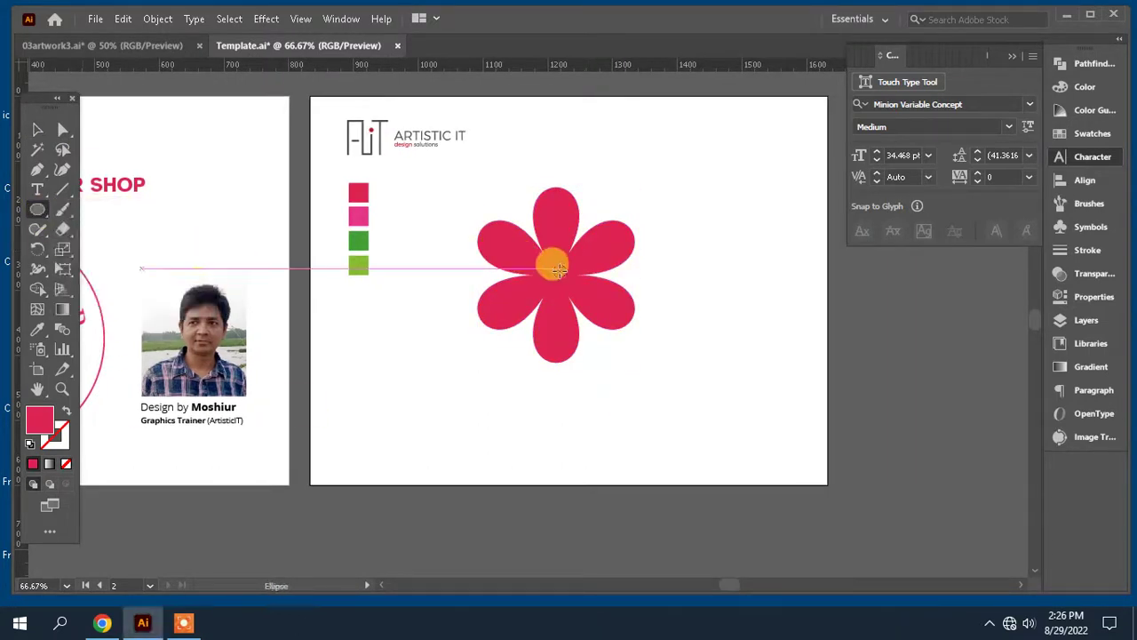
drag(556, 269, 582, 295)
click(37, 329)
click(673, 178)
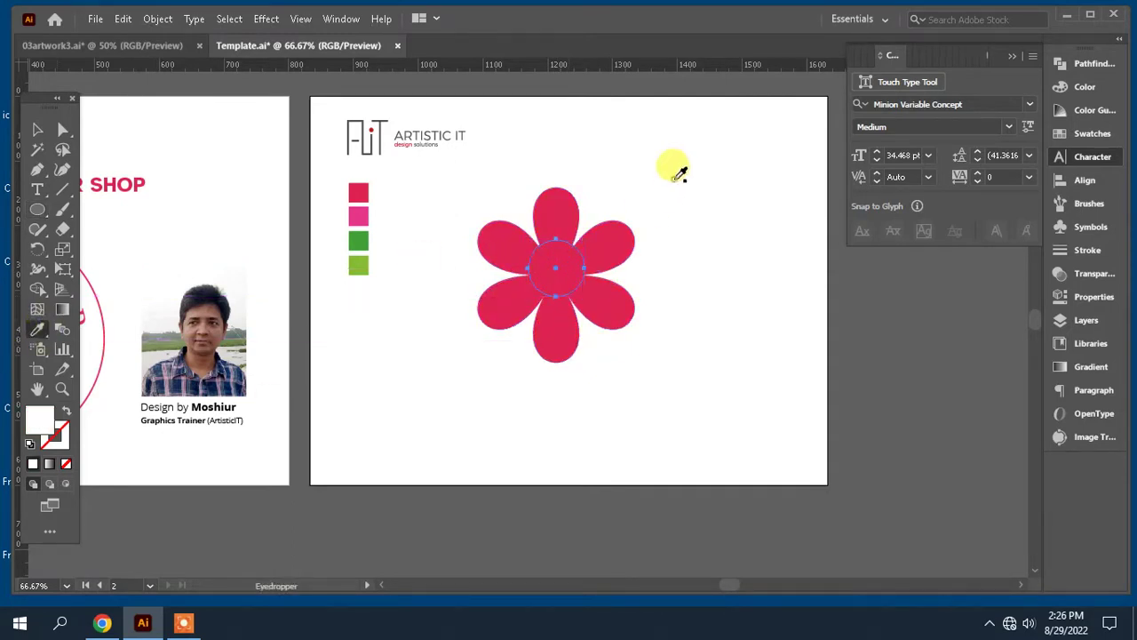
- Select the white circle and the flower and align their centres vertically
key(v)
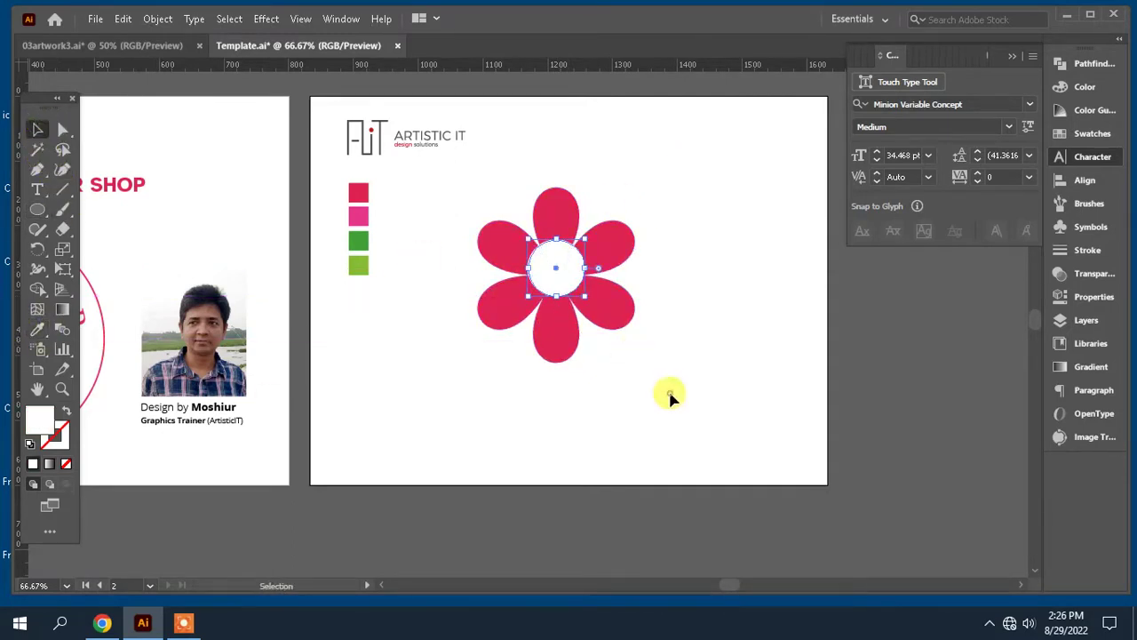
drag(568, 268, 569, 268)
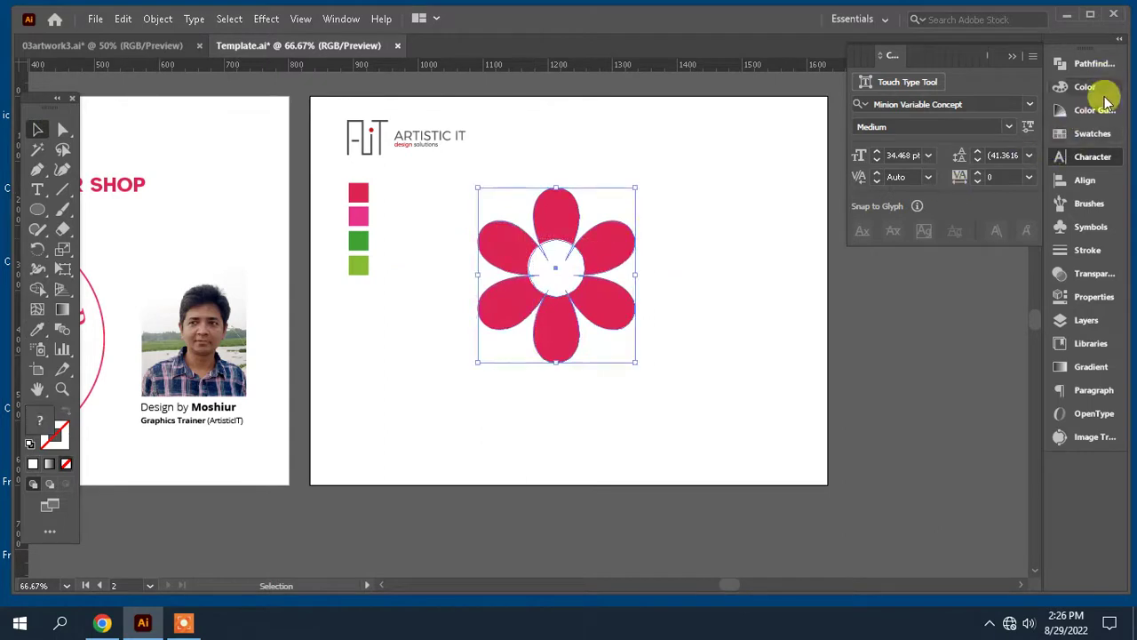
click(1088, 185)
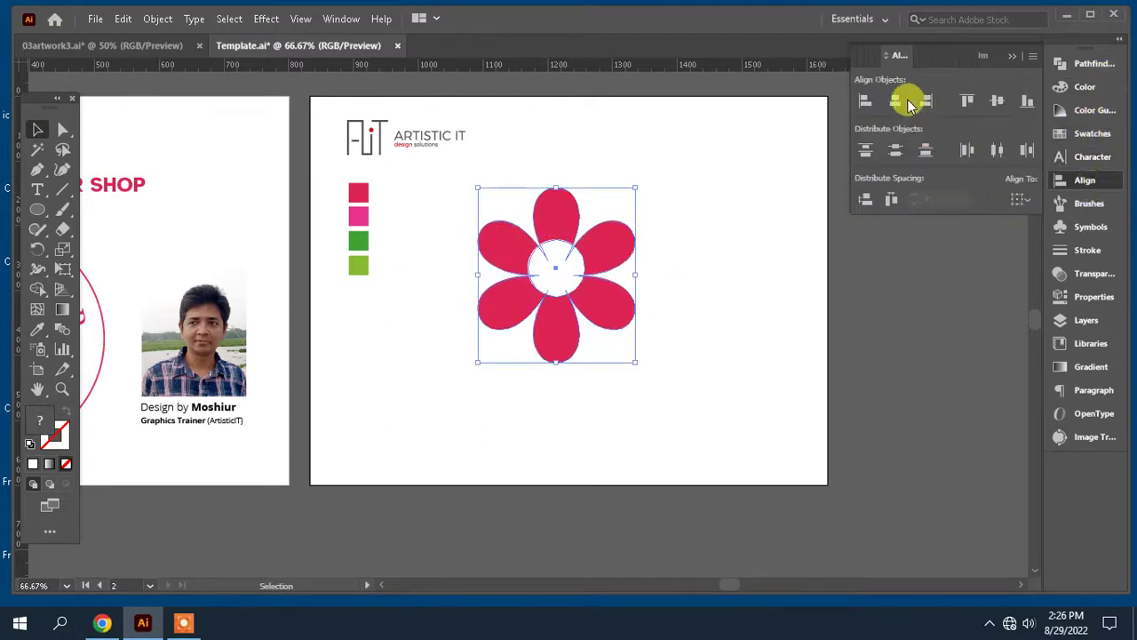
click(997, 101)
click(680, 347)
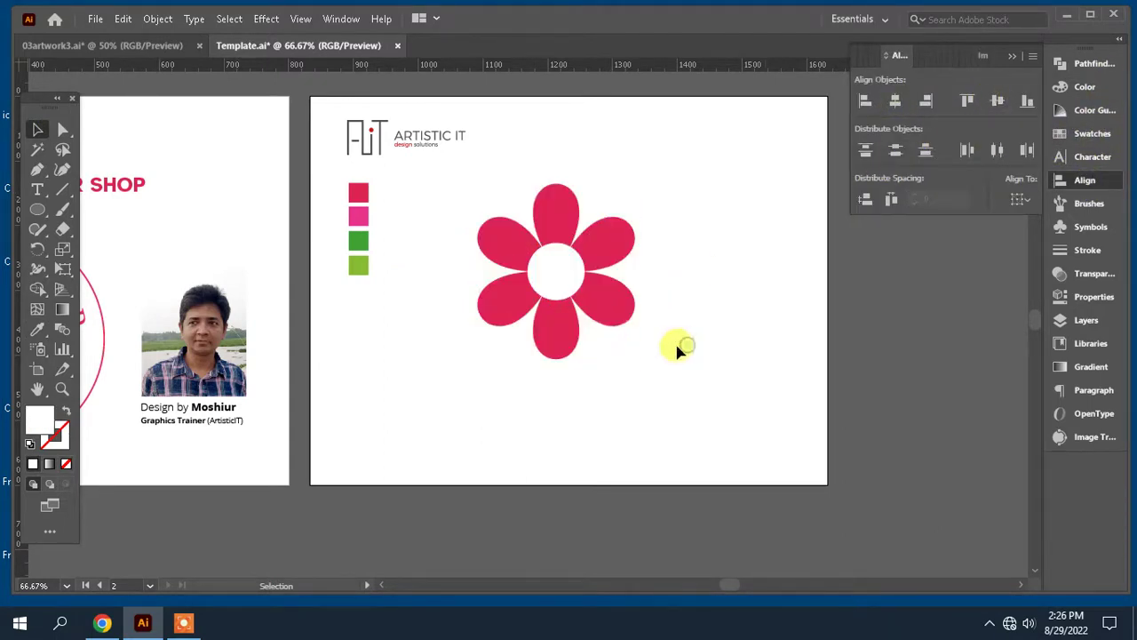
- Cut the white circle out of the flower with the Minus Front shape mode
click(552, 269)
shift+click(563, 203)
click(1107, 71)
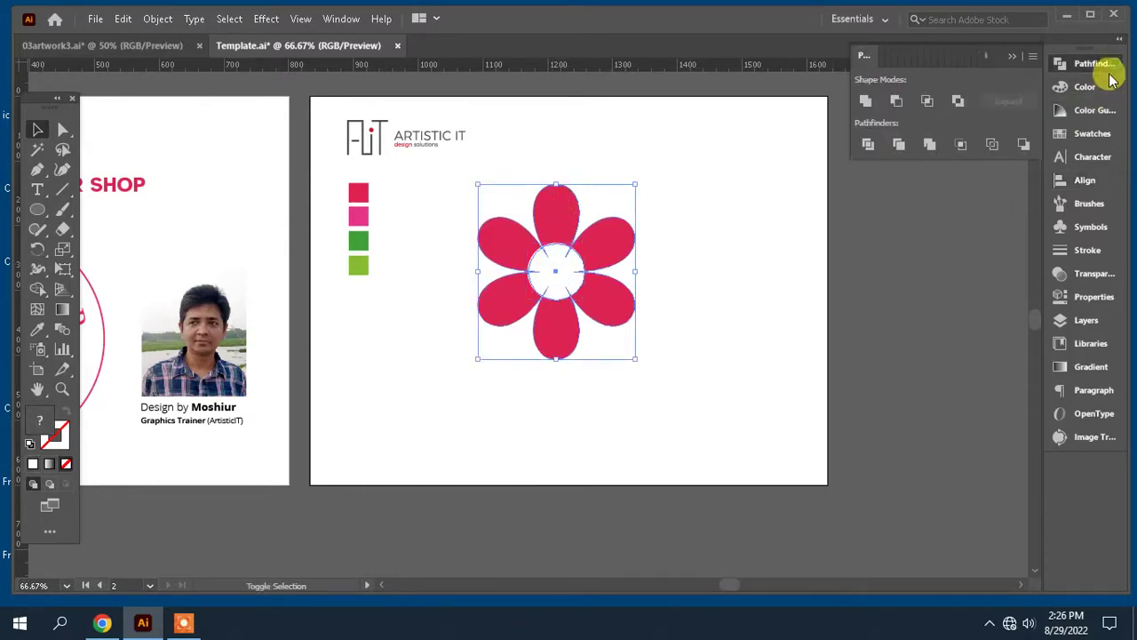
click(897, 101)
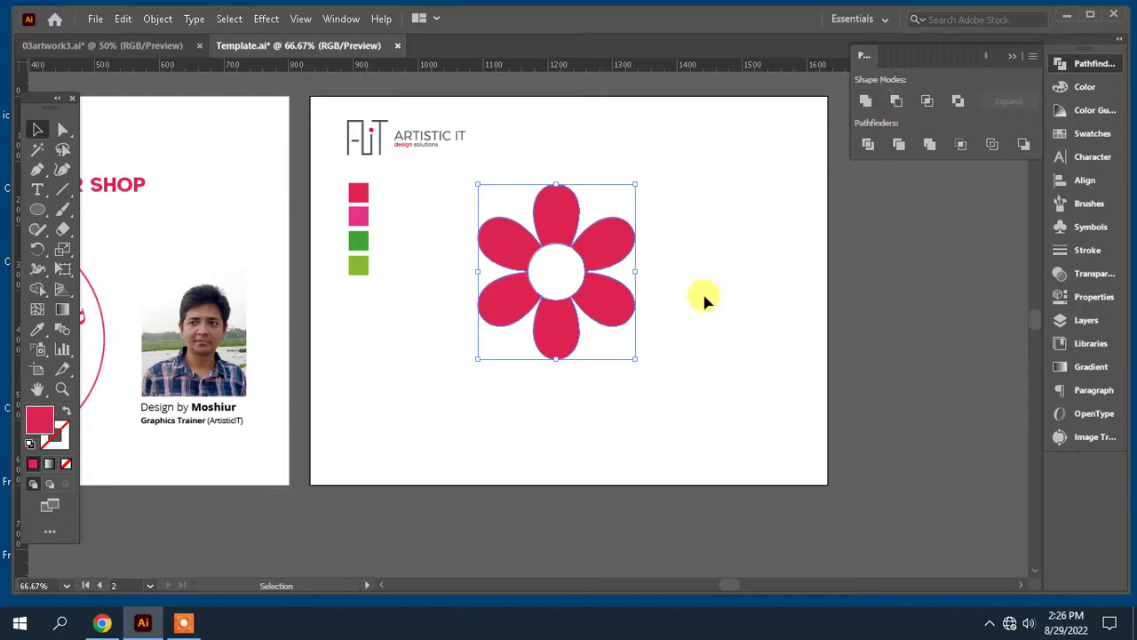
click(690, 356)
- Draw a crimson circle with the Ellipse tool in the empty area to the right of the flower
drag(653, 370, 685, 364)
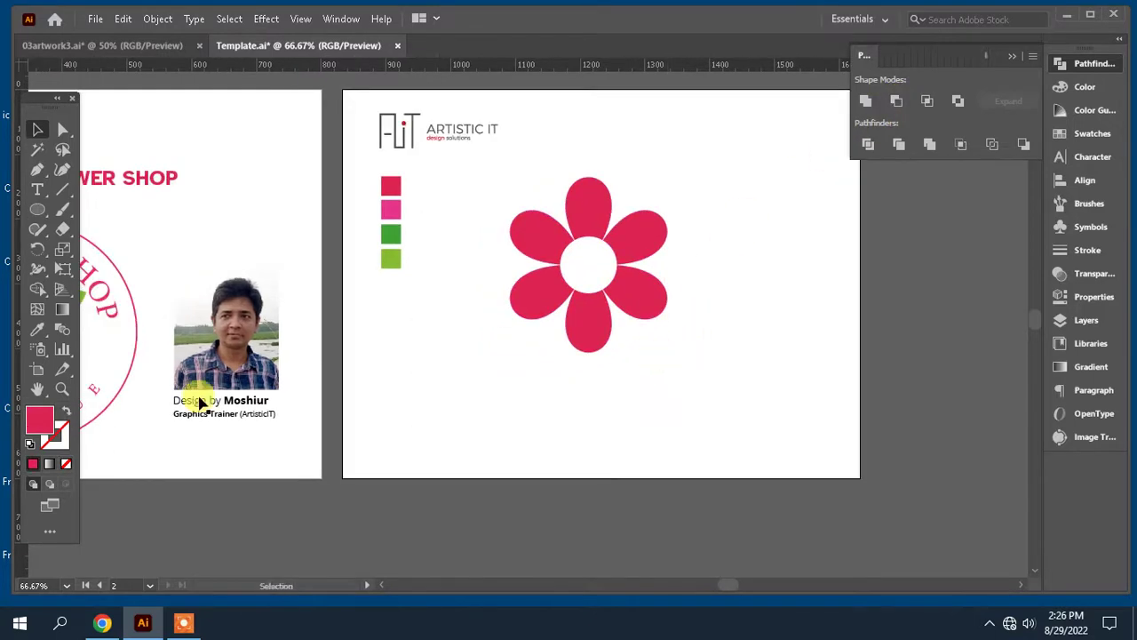
click(38, 210)
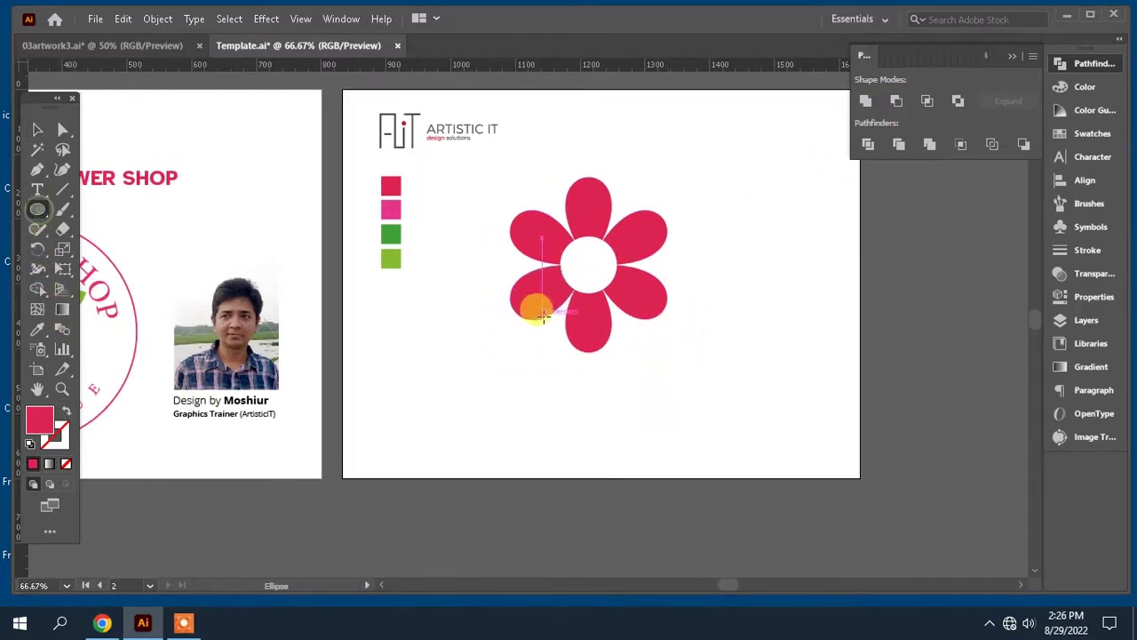
drag(553, 376, 411, 382)
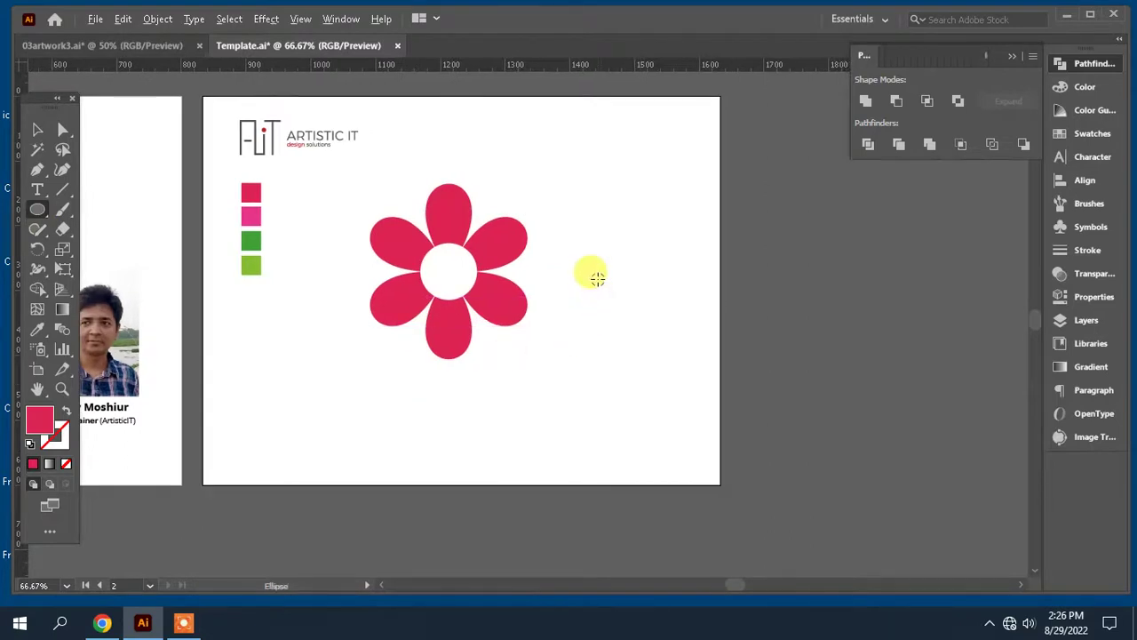
mouse_move(597, 278)
mouse_down()
mouse_move(619, 330)
mouse_move(655, 335)
mouse_up()
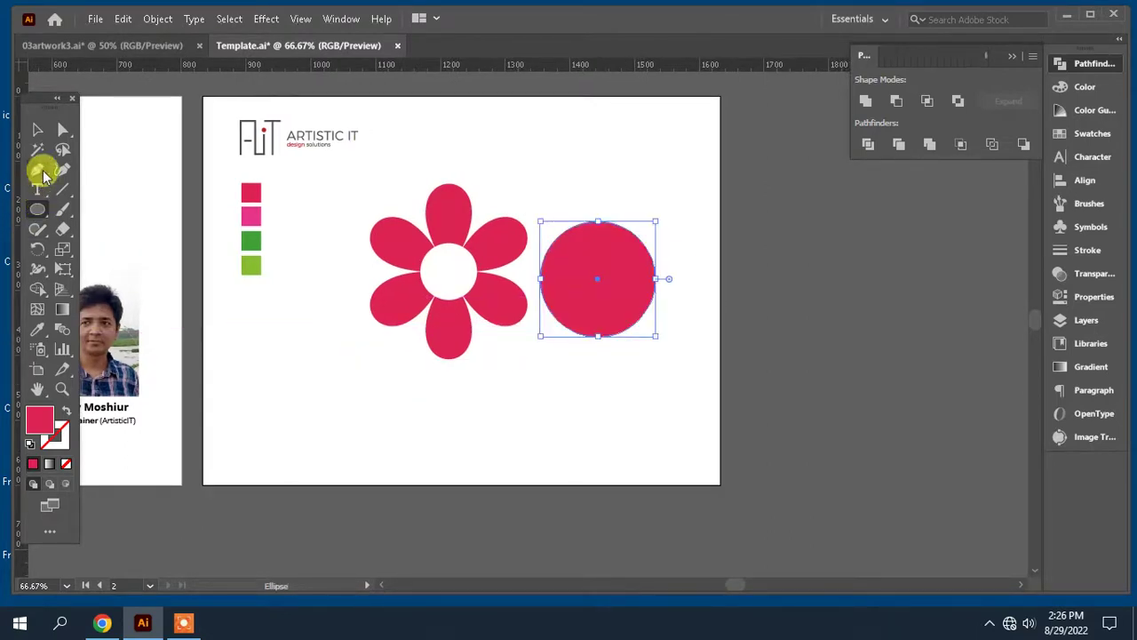
- Move the flower slightly left, away from the new circle
click(38, 130)
click(476, 241)
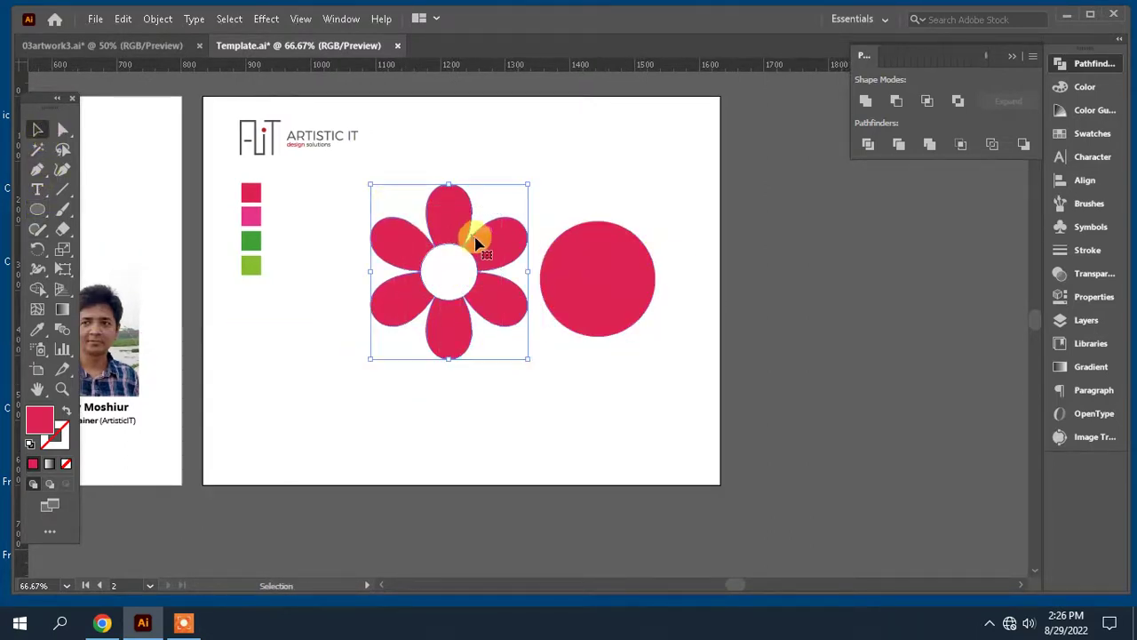
drag(485, 254, 444, 257)
- Fill the large circle with the dark green sampled from the third colour square
click(622, 295)
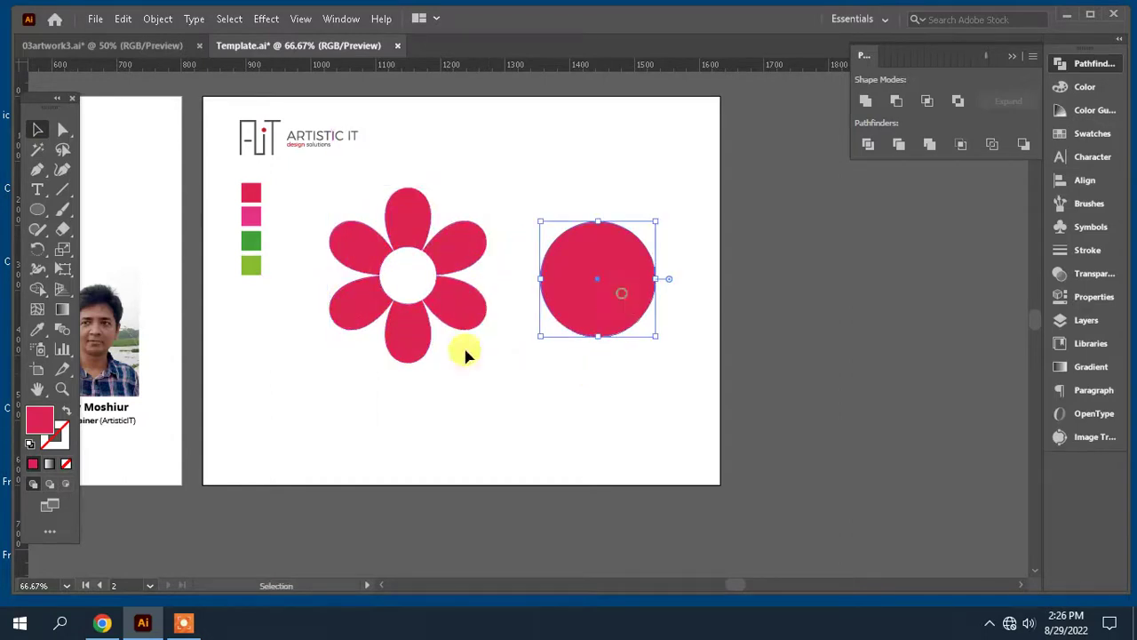
click(37, 329)
click(250, 241)
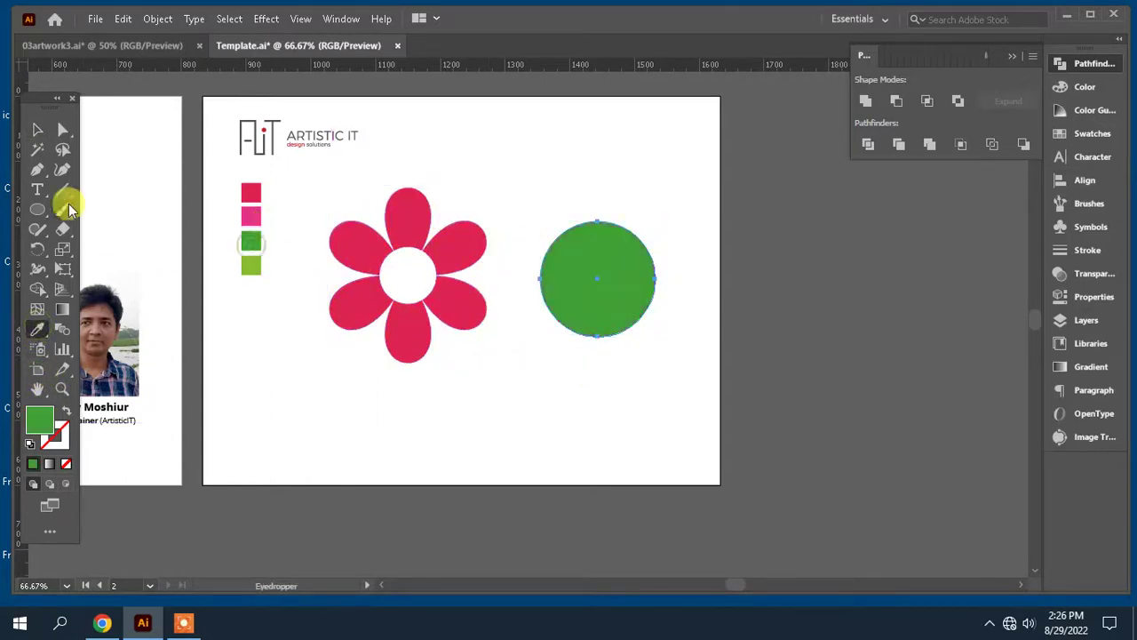
- Duplicate the green circle to the right so the two overlap, and align both circles to their vertical centres
click(39, 132)
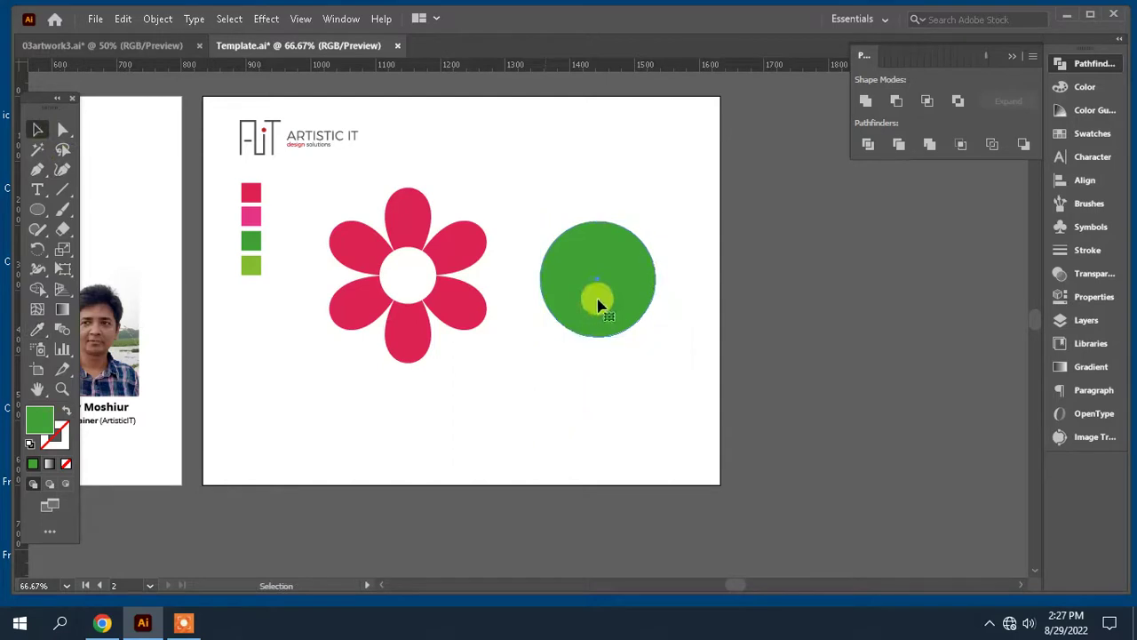
drag(574, 287, 639, 287)
drag(592, 193, 690, 325)
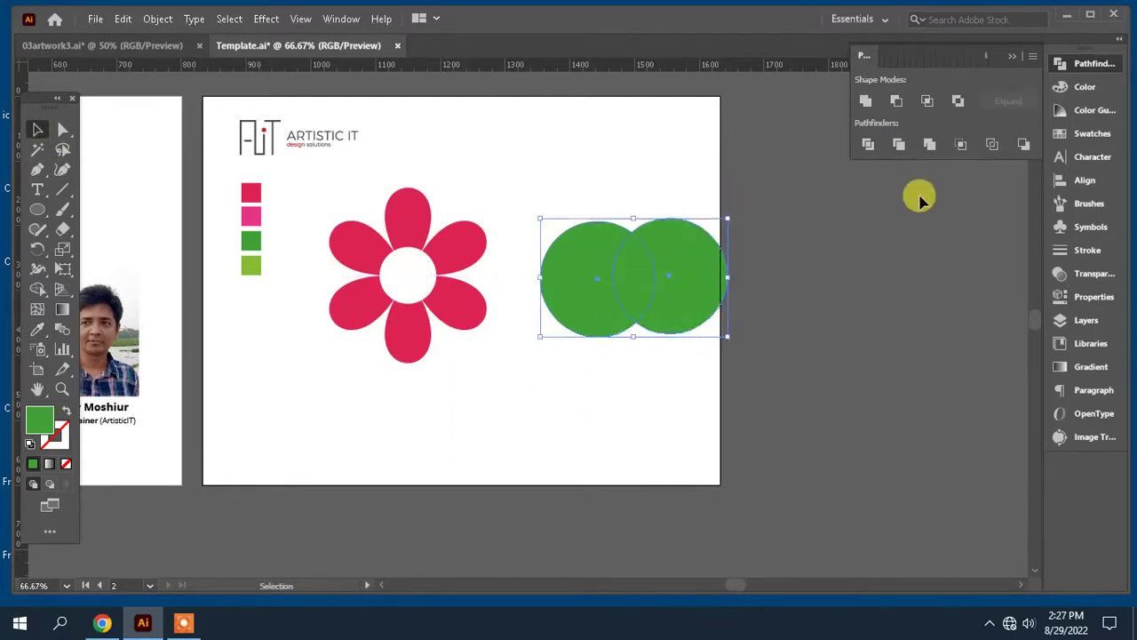
click(1070, 180)
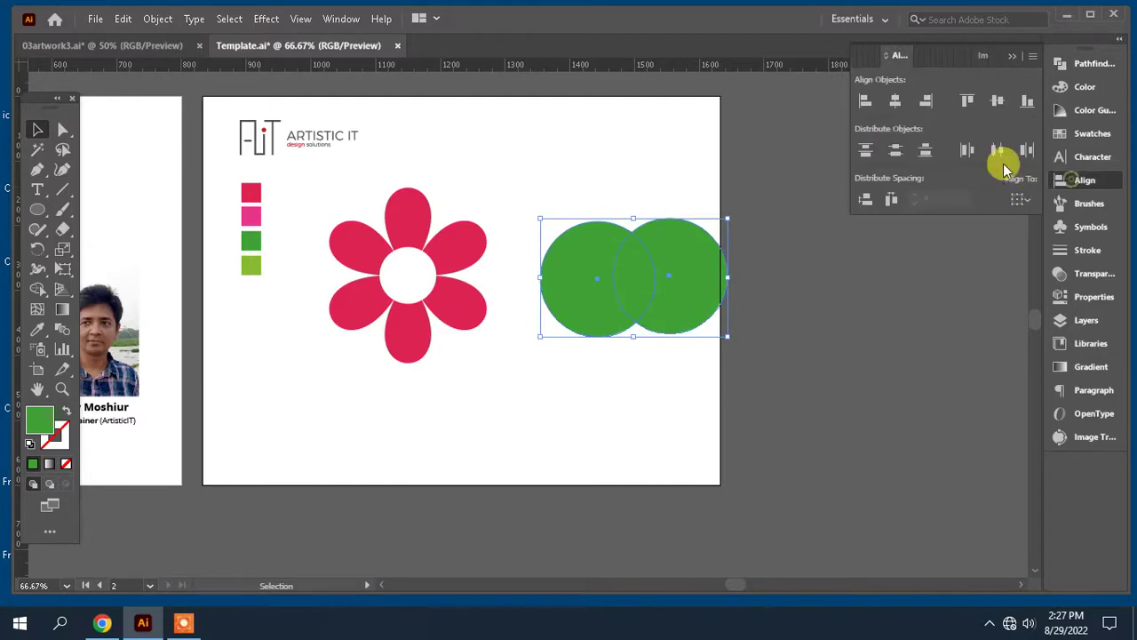
click(997, 100)
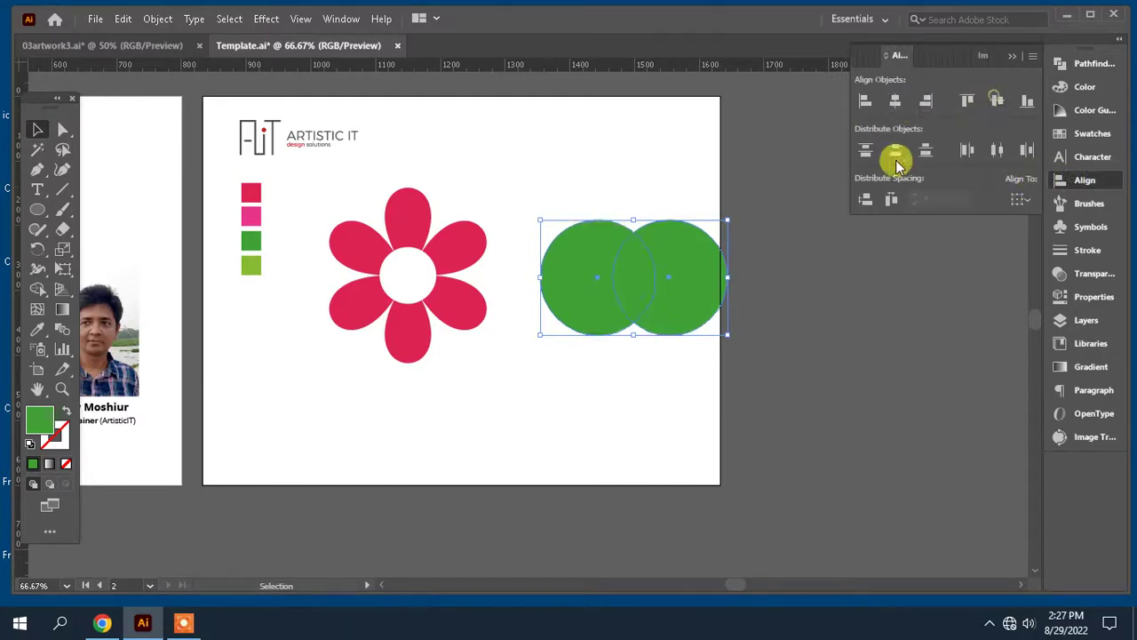
- Intersect the two green circles to leave a single pointed leaf shape
click(1084, 62)
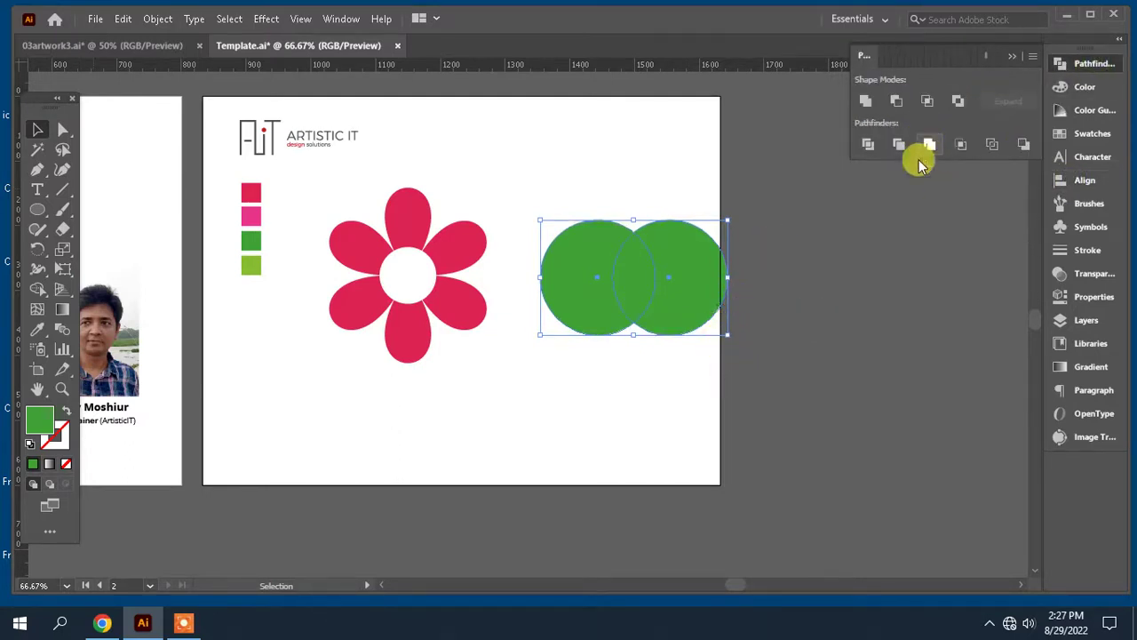
click(927, 101)
click(686, 360)
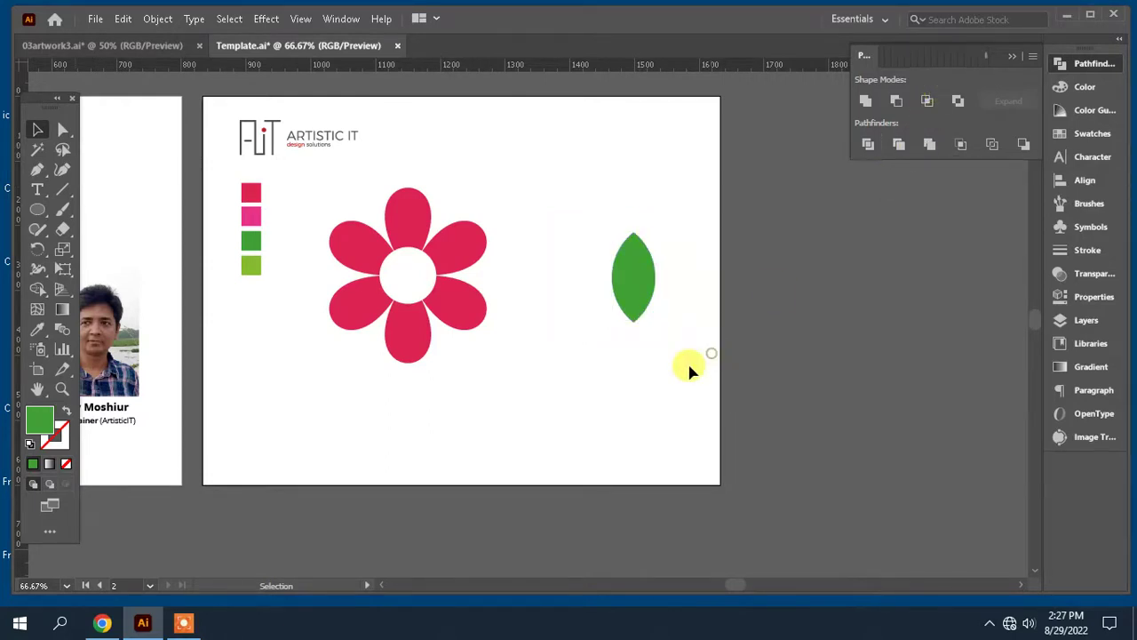
- Duplicate the leaf to the right of the original and tilt the copy clockwise
scroll(614, 381, left, 3)
drag(742, 302, 712, 266)
drag(750, 205, 743, 240)
- Draw a narrow upward-pointing triangle with the Pen tool over the lower middle of the upright leaf and fill it with white sampled from the artboard
click(668, 246)
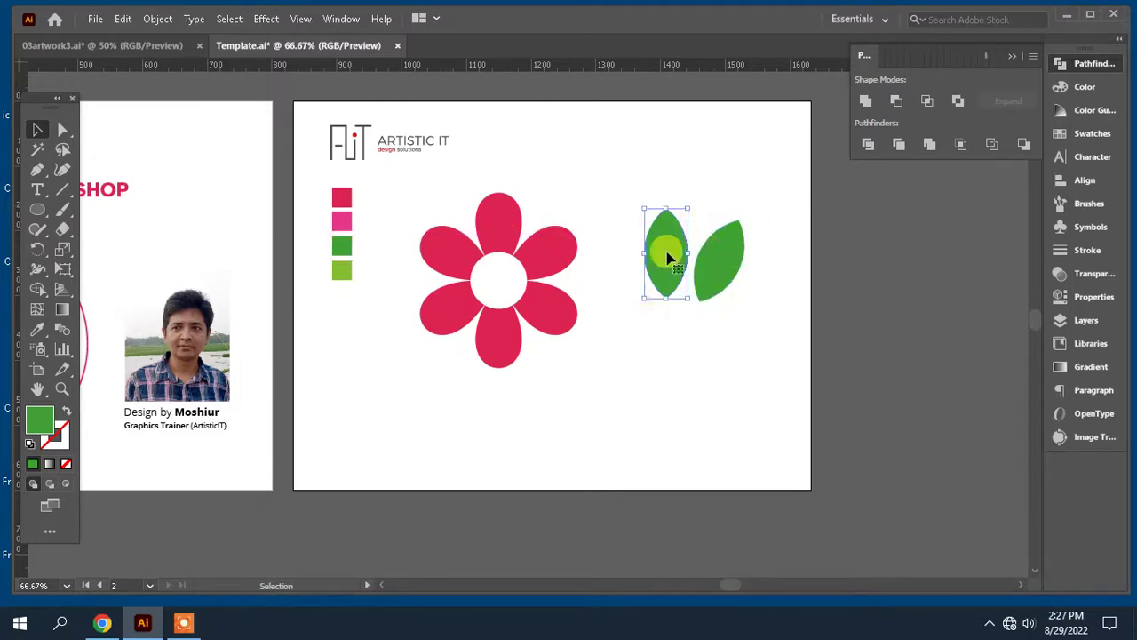
click(37, 168)
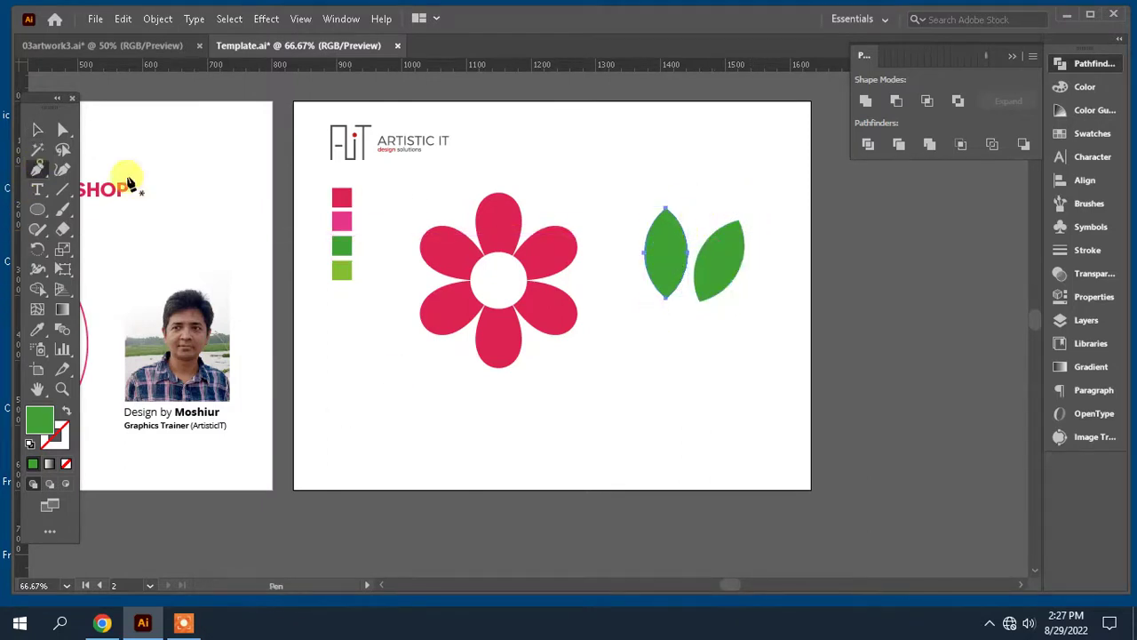
ctrl+click(653, 334)
click(659, 315)
click(665, 232)
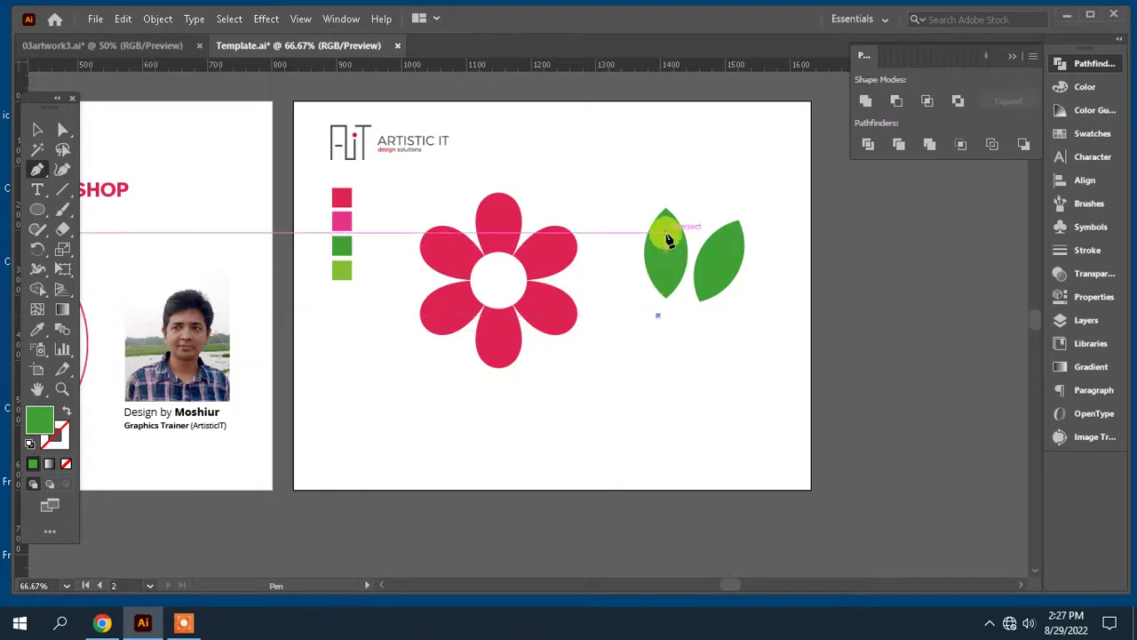
click(672, 315)
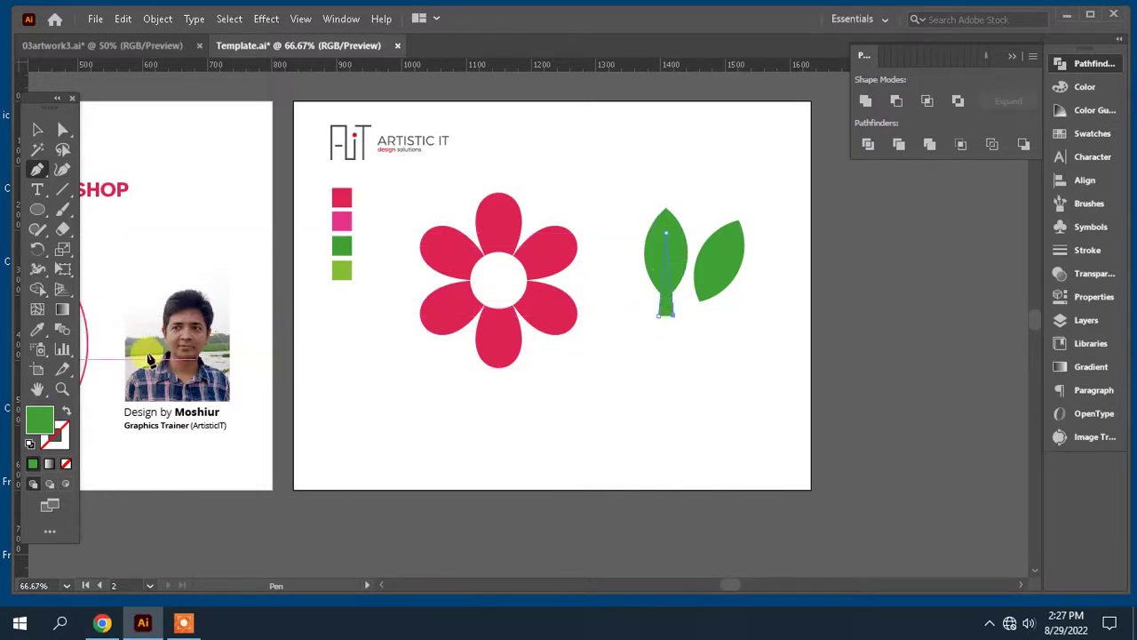
click(37, 329)
click(599, 158)
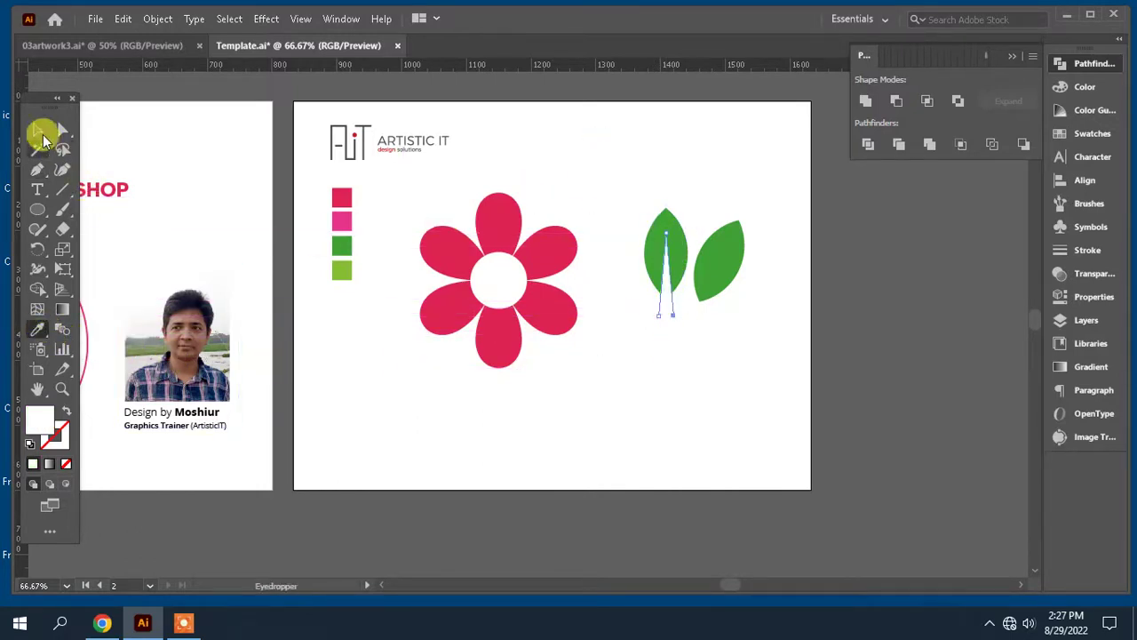
- Cut the white triangle out of the upright leaf with the Minus Front shape mode
click(39, 129)
drag(653, 258, 674, 286)
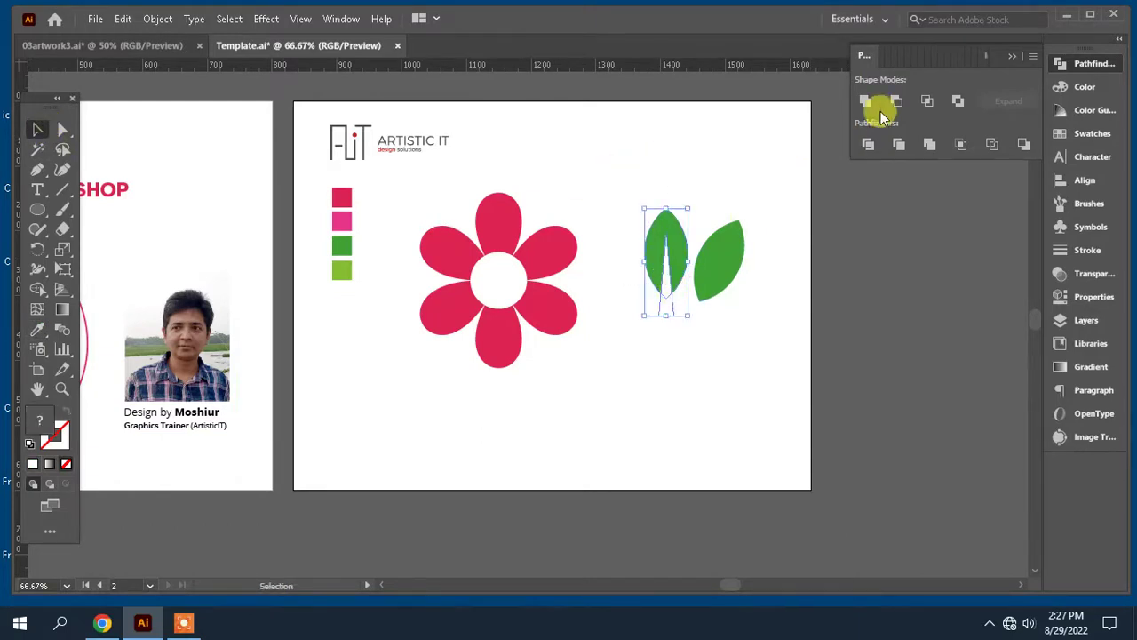
click(896, 100)
click(757, 347)
- Rotate the second leaf further clockwise and move it left so it overlaps the base of the slotted leaf
drag(757, 347, 776, 264)
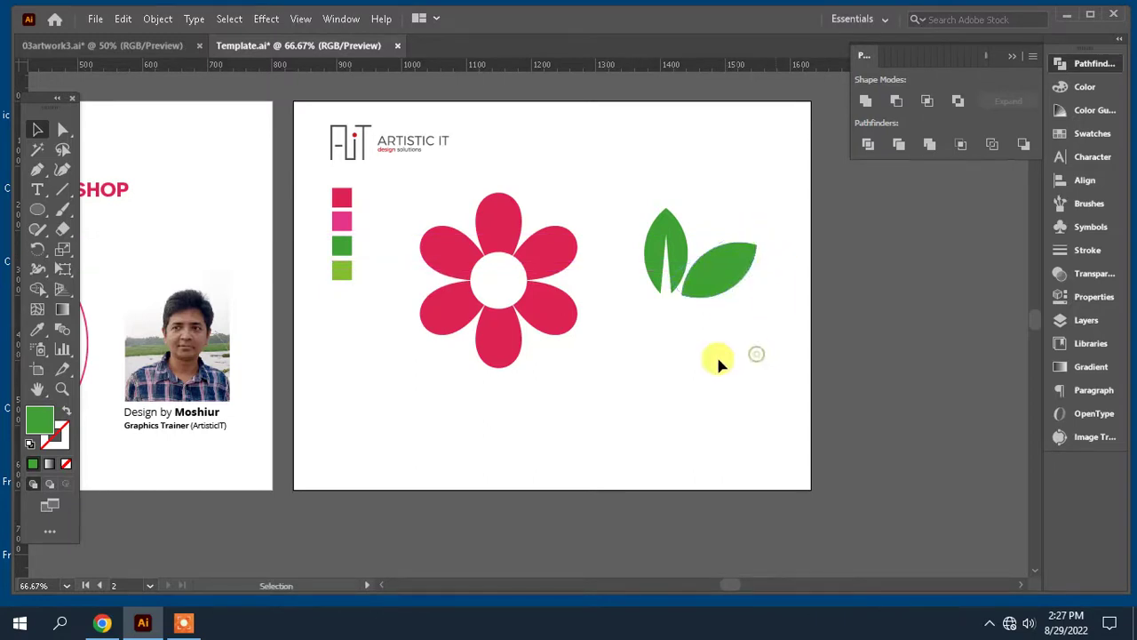
drag(720, 363, 783, 380)
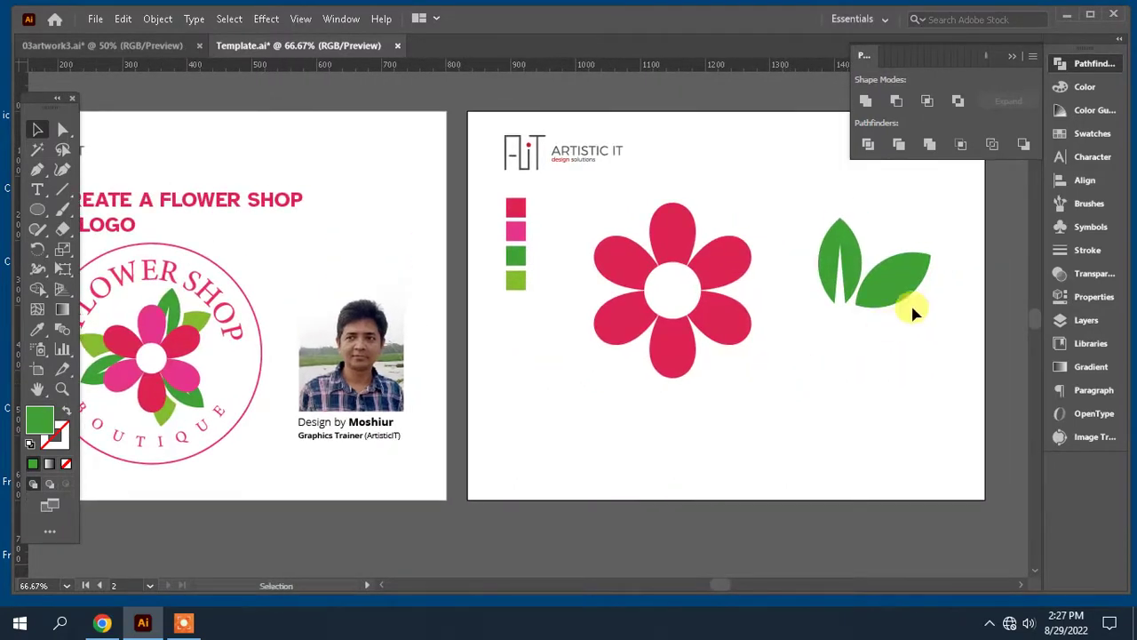
drag(901, 287, 872, 279)
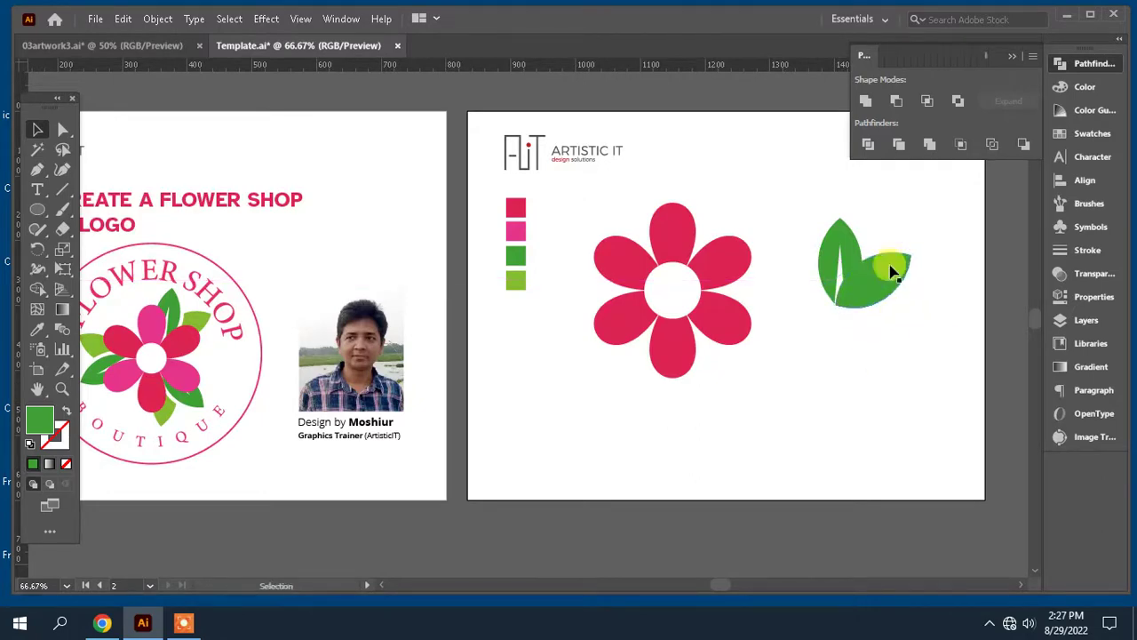
- Copy the slotted leaf and give it a 10 pt stroke
click(846, 246)
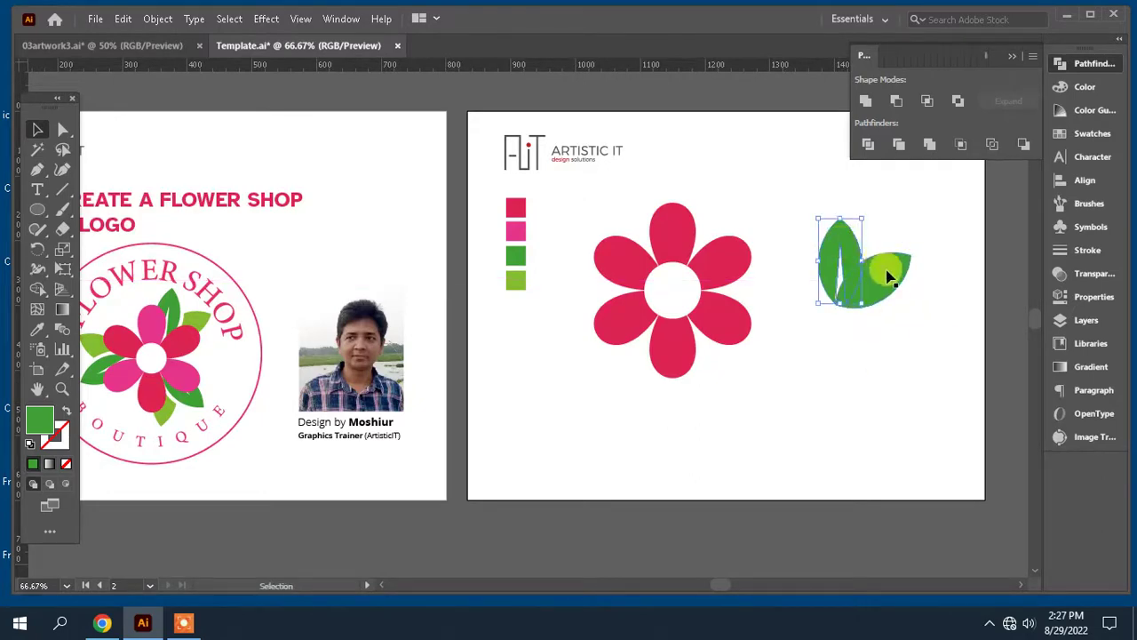
key(a)
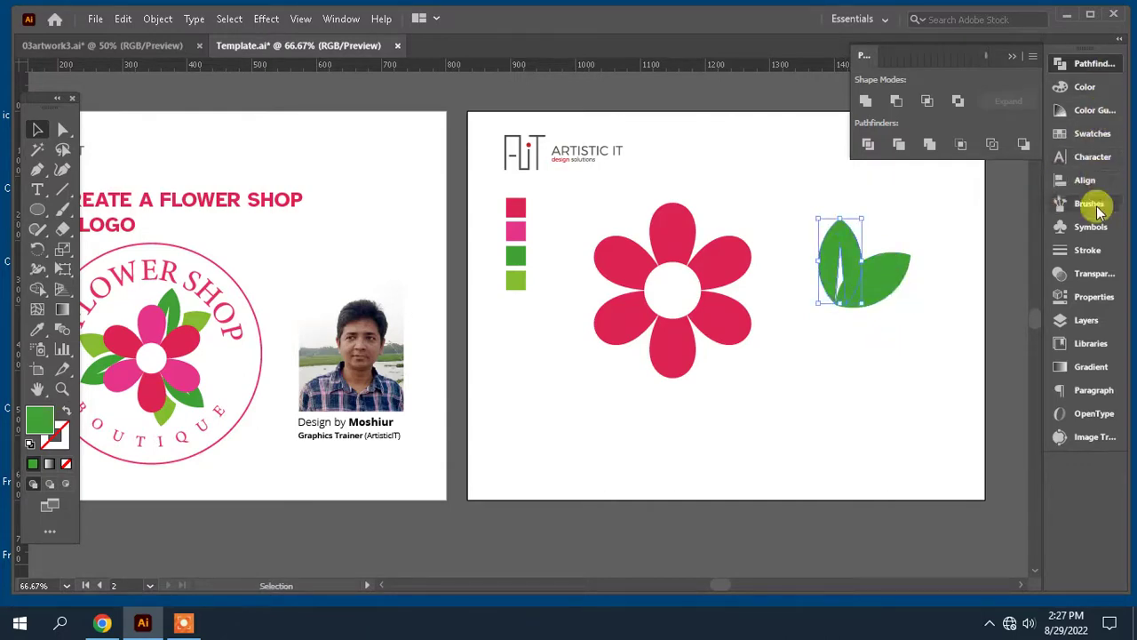
click(1094, 249)
click(968, 81)
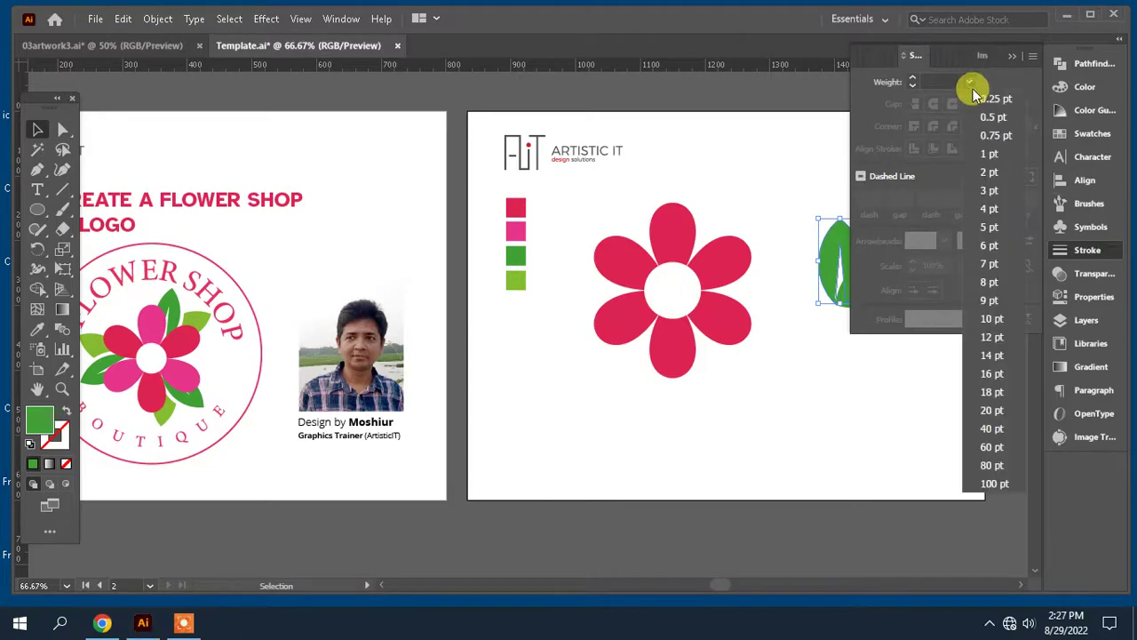
click(988, 245)
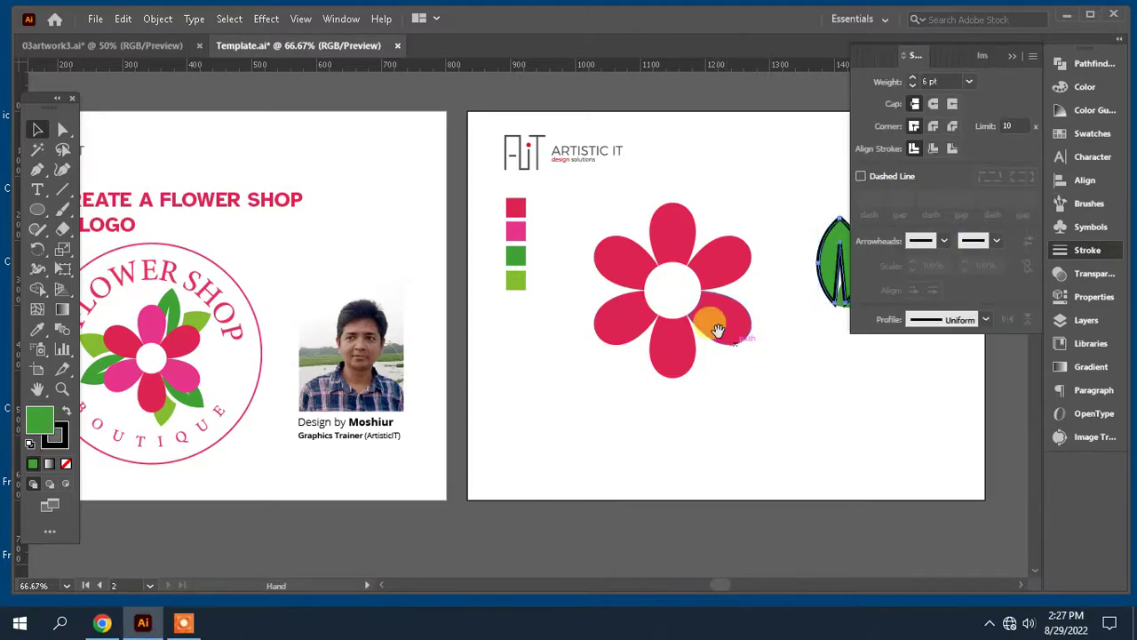
drag(713, 323, 561, 321)
click(968, 81)
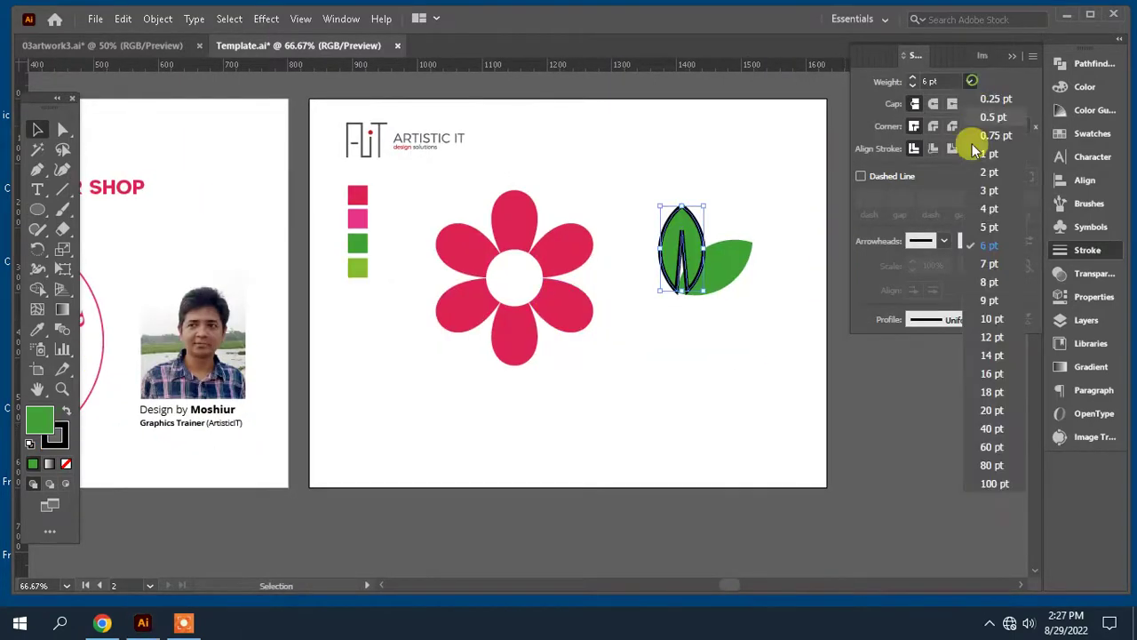
click(991, 318)
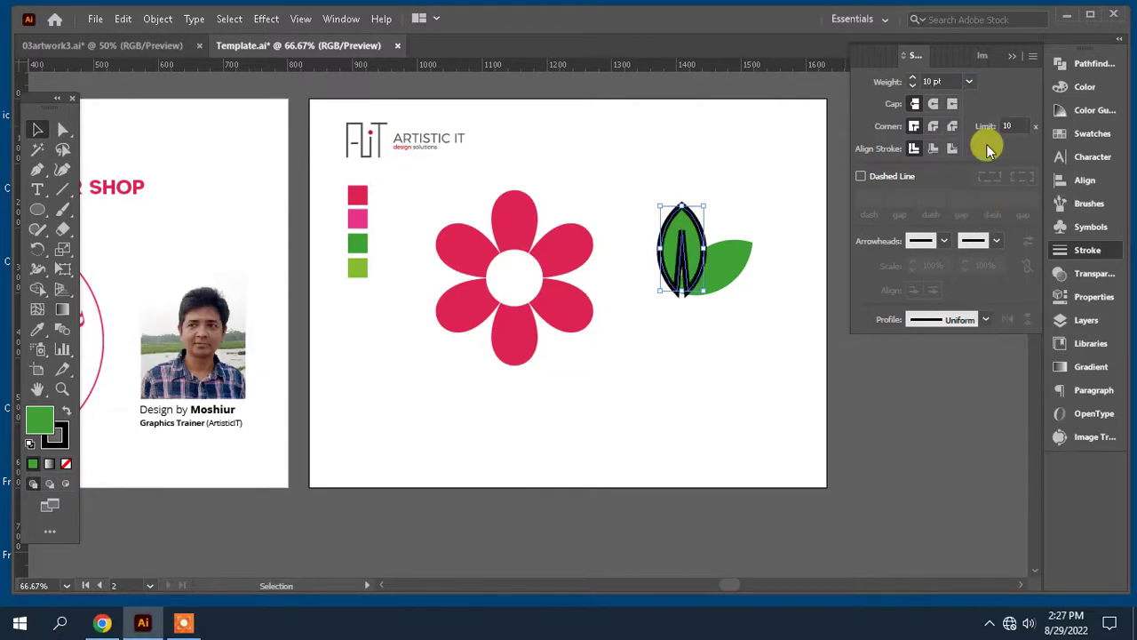
- Outline the slotted leaf's stroke and unite it with the fill into one black shape
click(157, 19)
mouse_move(246, 406)
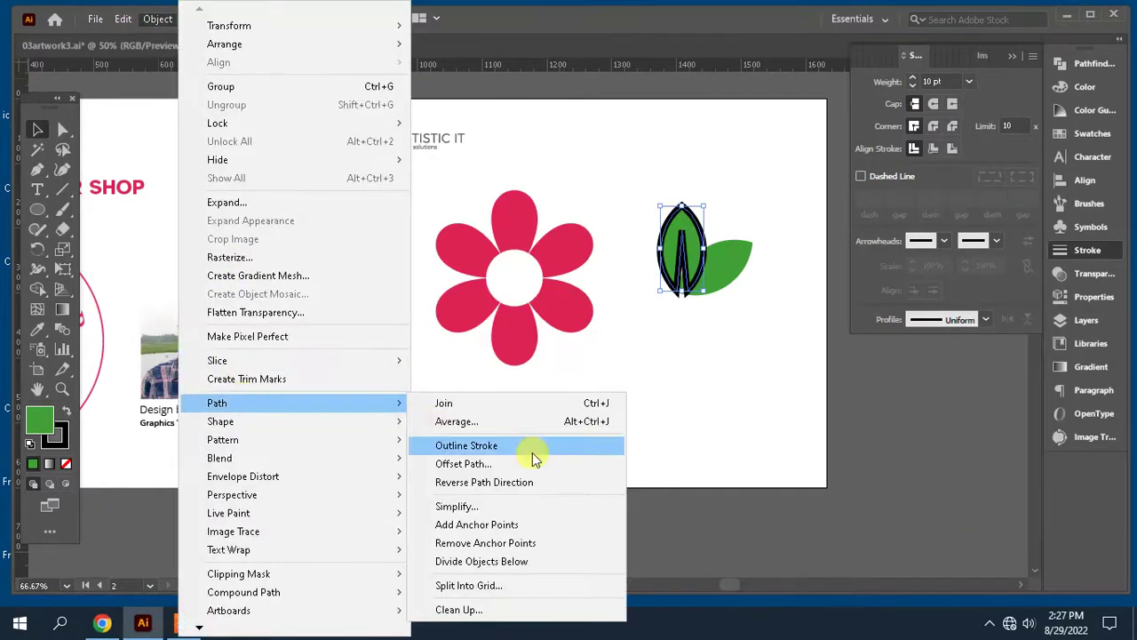
click(529, 451)
click(1091, 66)
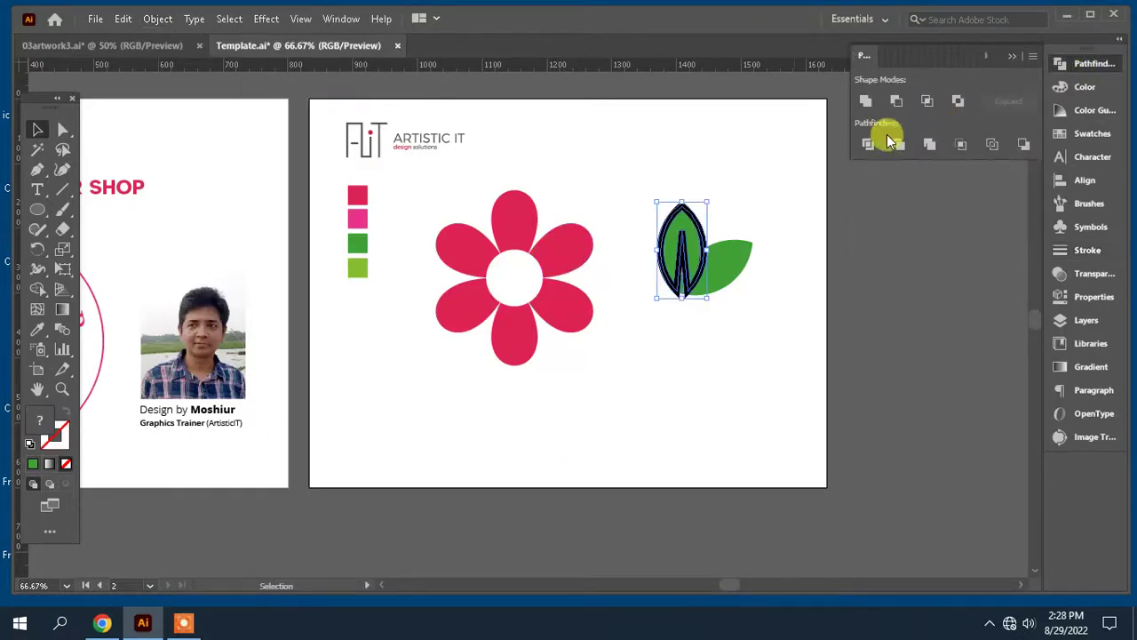
click(868, 145)
- Subtract the black leaf shape from the tilted leaf with the Minus Front shape mode
shift+click(730, 279)
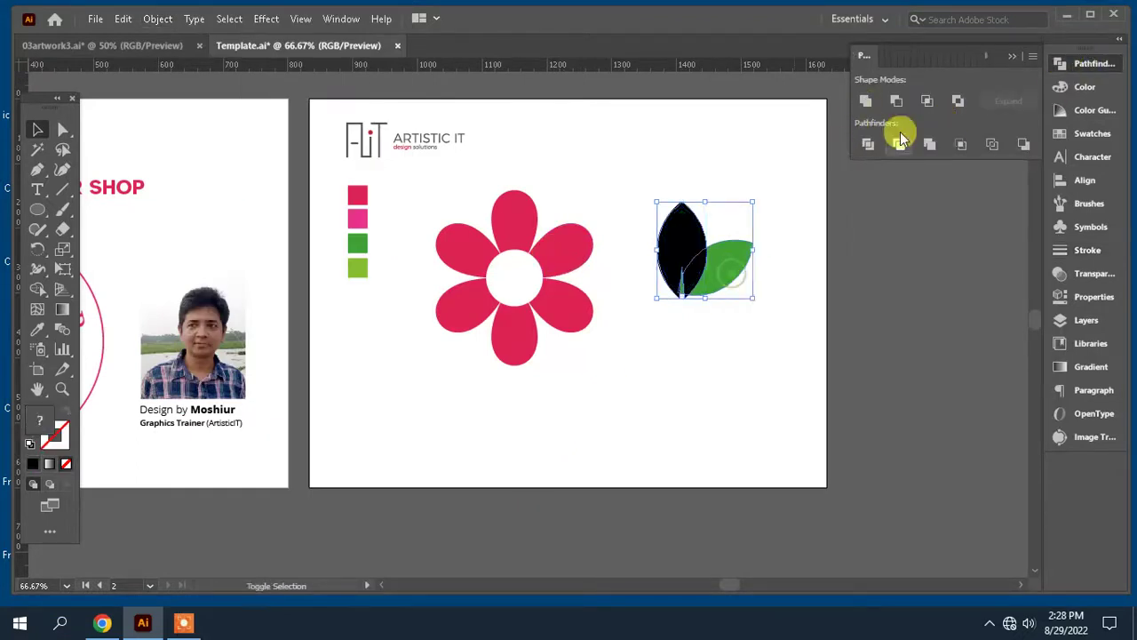
click(899, 102)
click(751, 381)
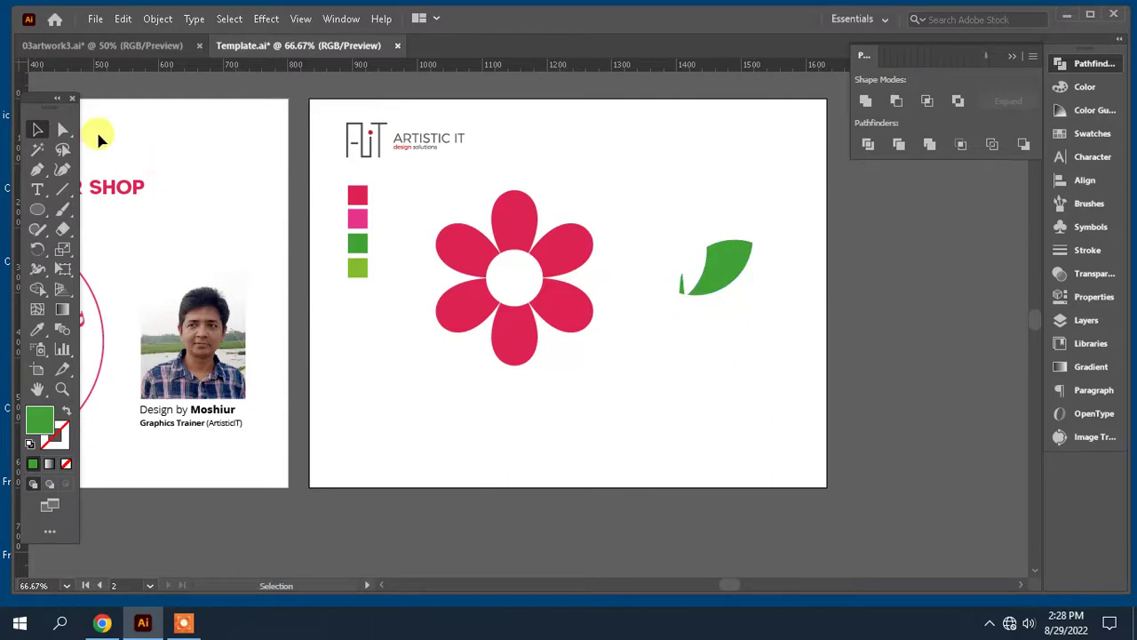
- Delete the leftover sliver beside the trimmed leaf and restore the slotted green leaf in its original place
click(62, 129)
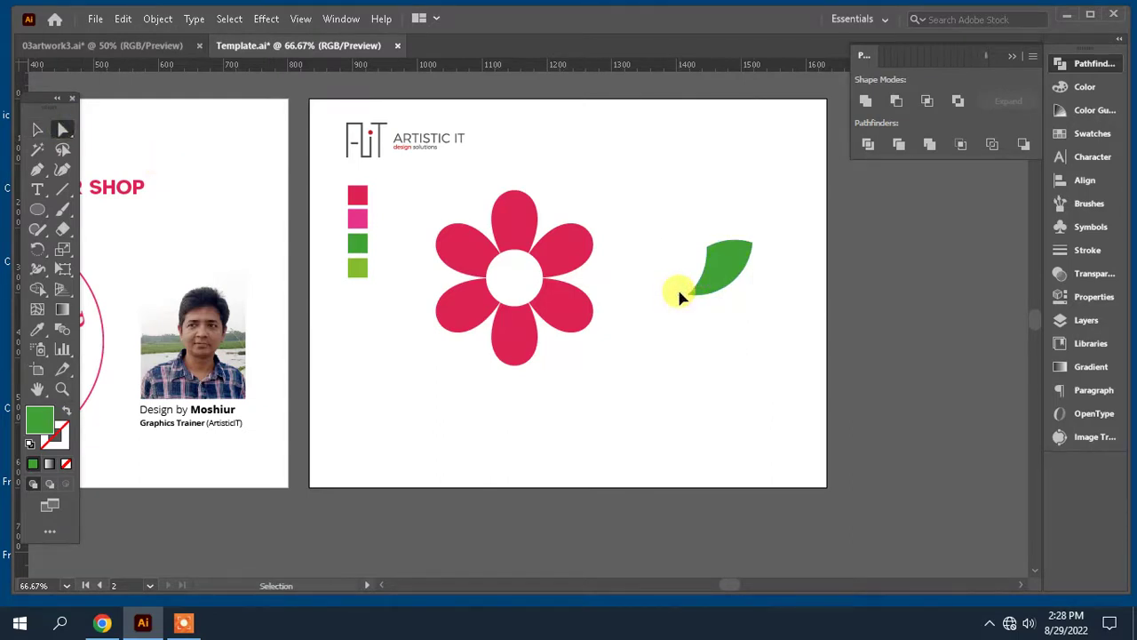
key(ctrl+z)
drag(691, 346, 813, 358)
- Fill the trimmed right-hand leaf with the light green sampled from the fourth colour square
click(883, 287)
click(43, 332)
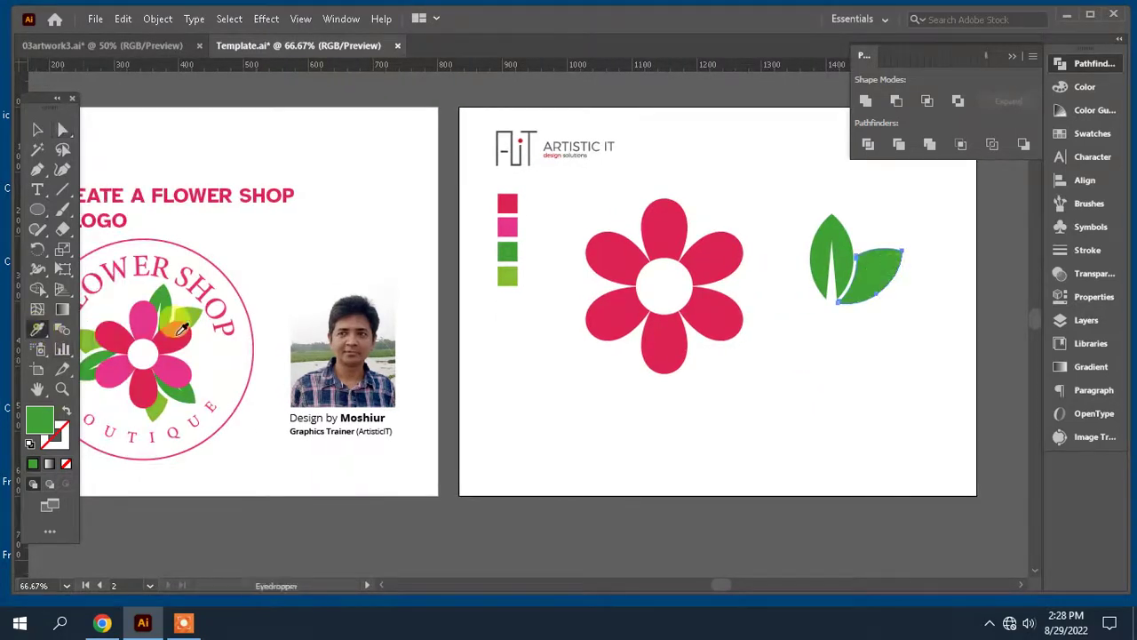
click(511, 265)
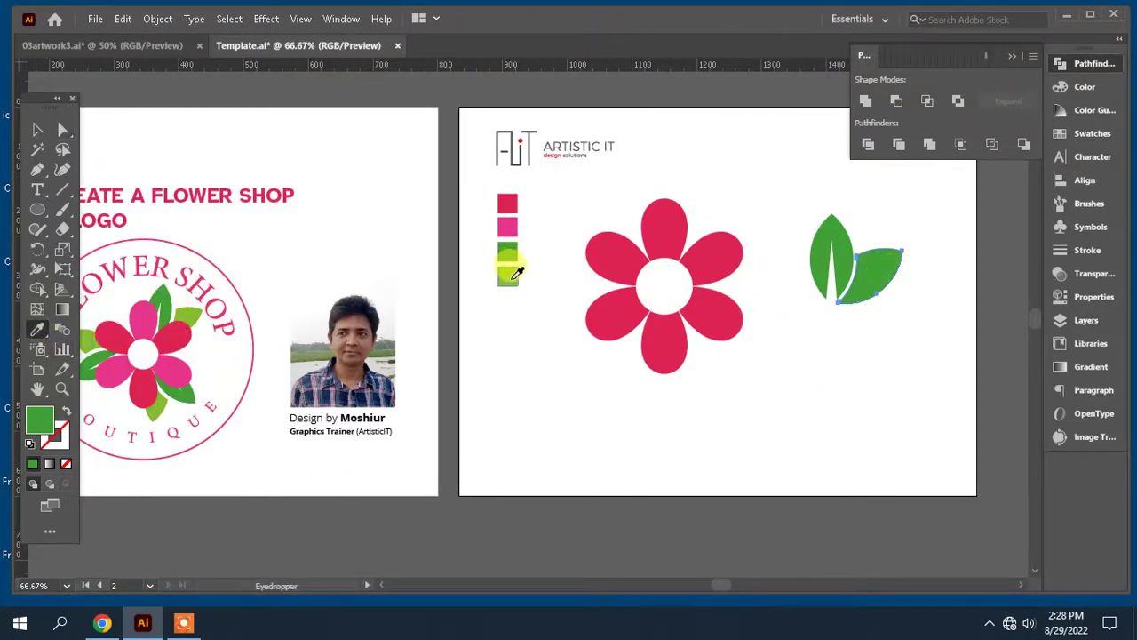
click(513, 278)
drag(642, 405, 597, 409)
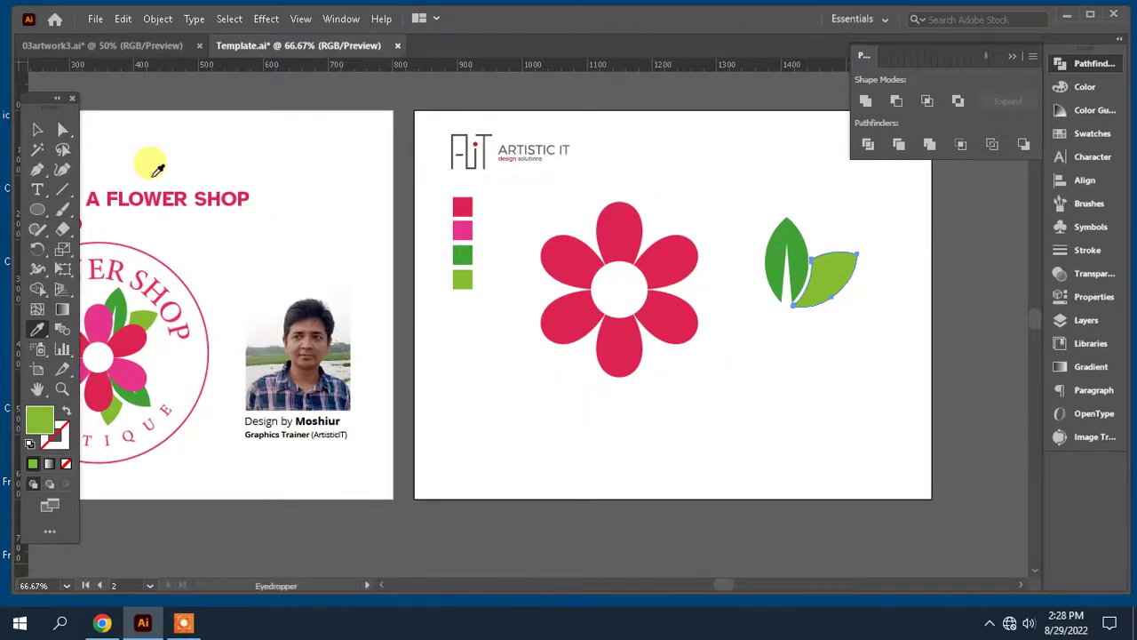
- Select both leaves and move them onto the upper right petals of the flower
click(40, 130)
drag(468, 404, 450, 412)
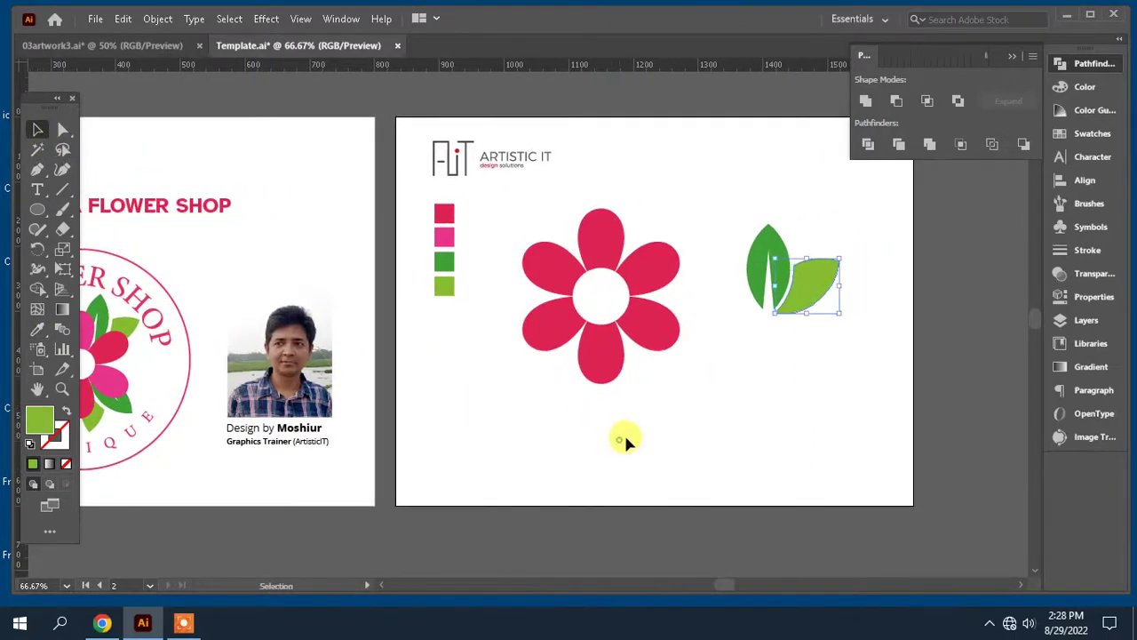
click(623, 433)
drag(862, 348, 751, 221)
drag(793, 278, 637, 231)
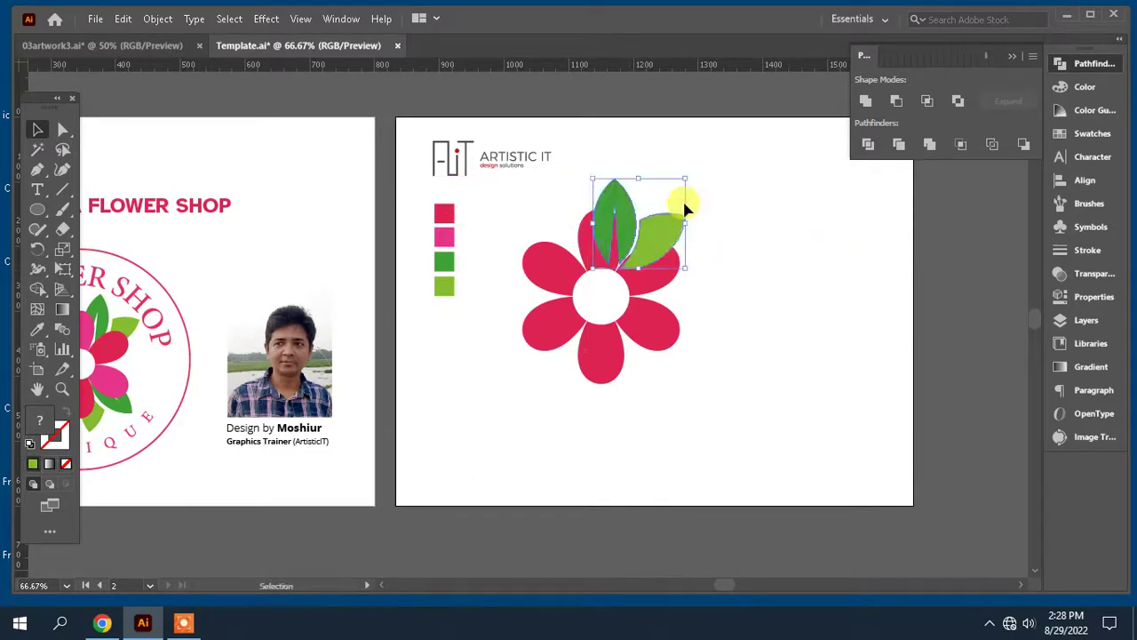
- Rotate the leaf pair slightly clockwise and shift it so its base sits between the top and upper right petals
drag(690, 177, 698, 194)
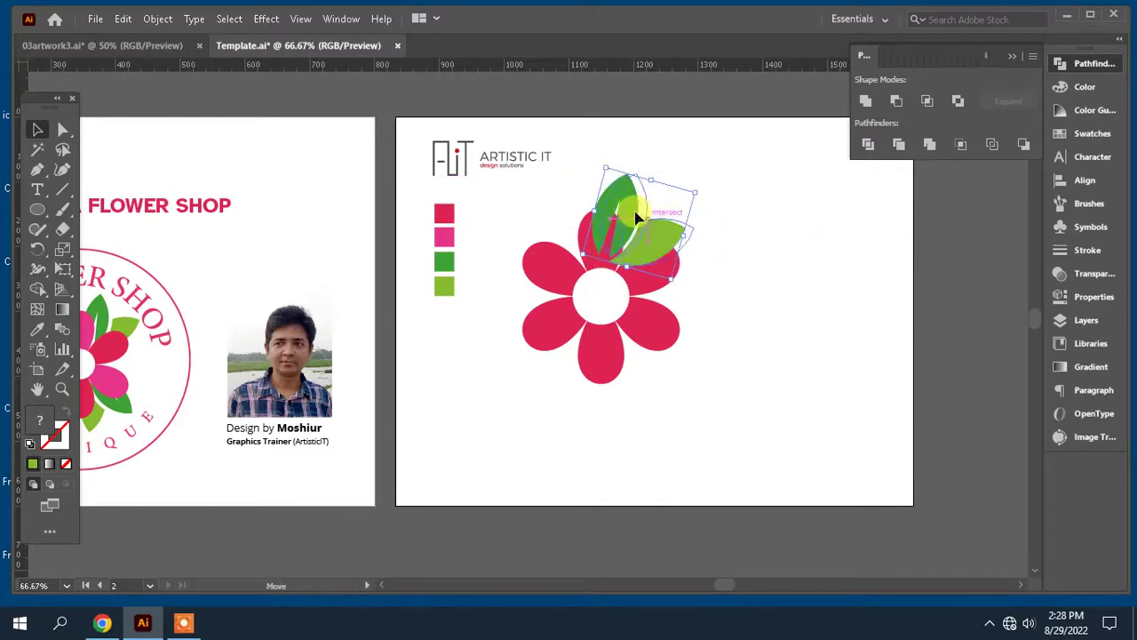
drag(636, 217, 646, 216)
drag(716, 282, 686, 252)
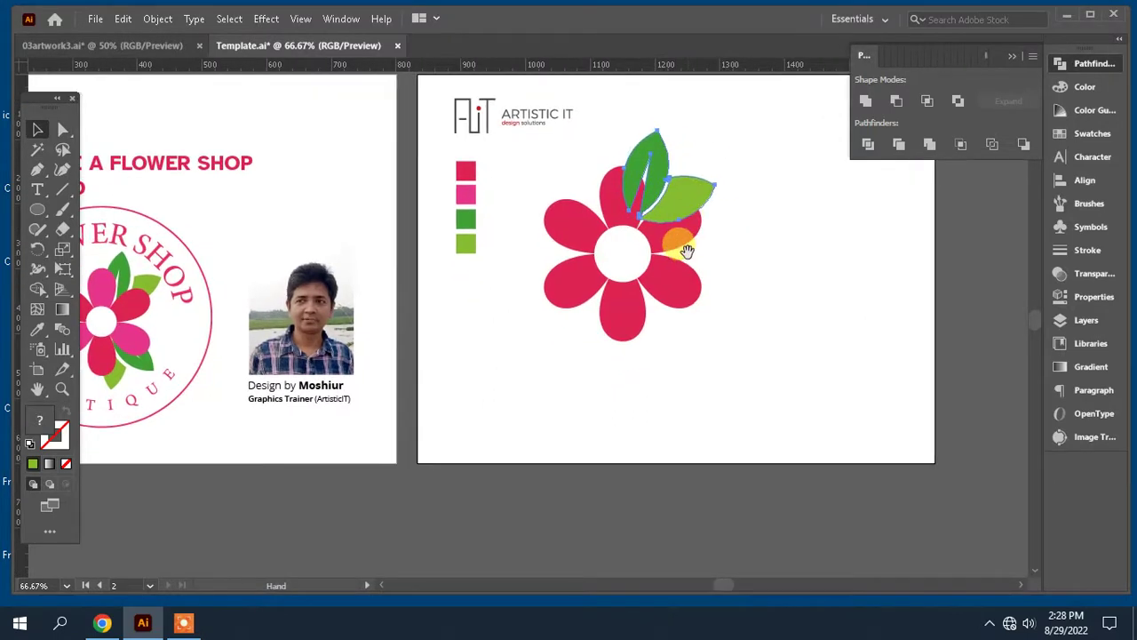
- Send the selected pair of green leaves to the back, behind the flower petals
right_click(674, 193)
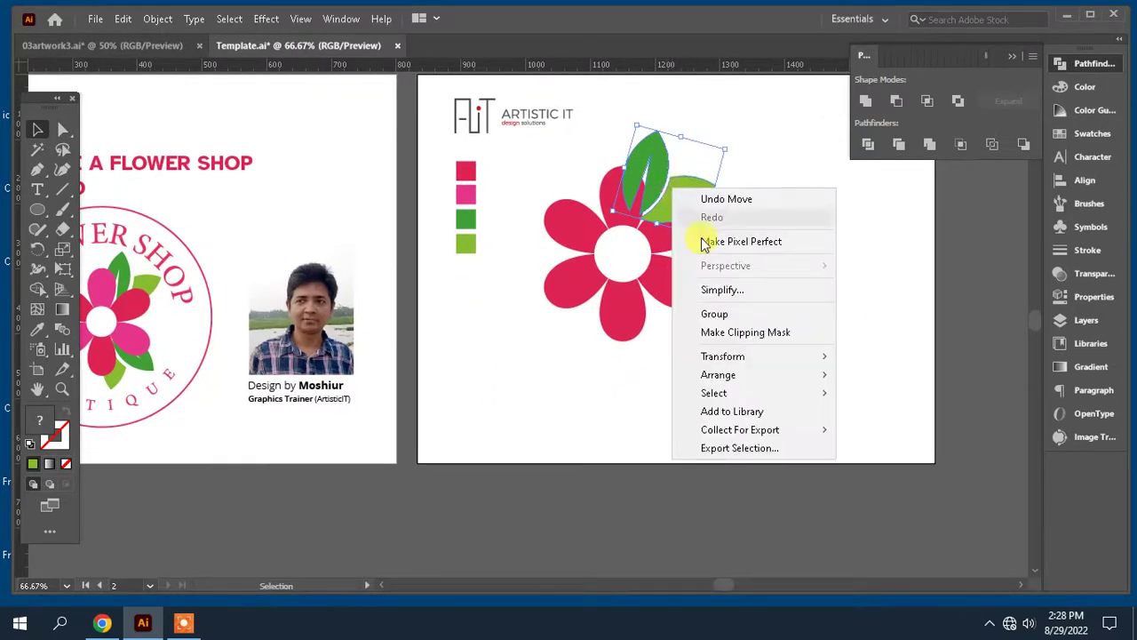
mouse_move(737, 374)
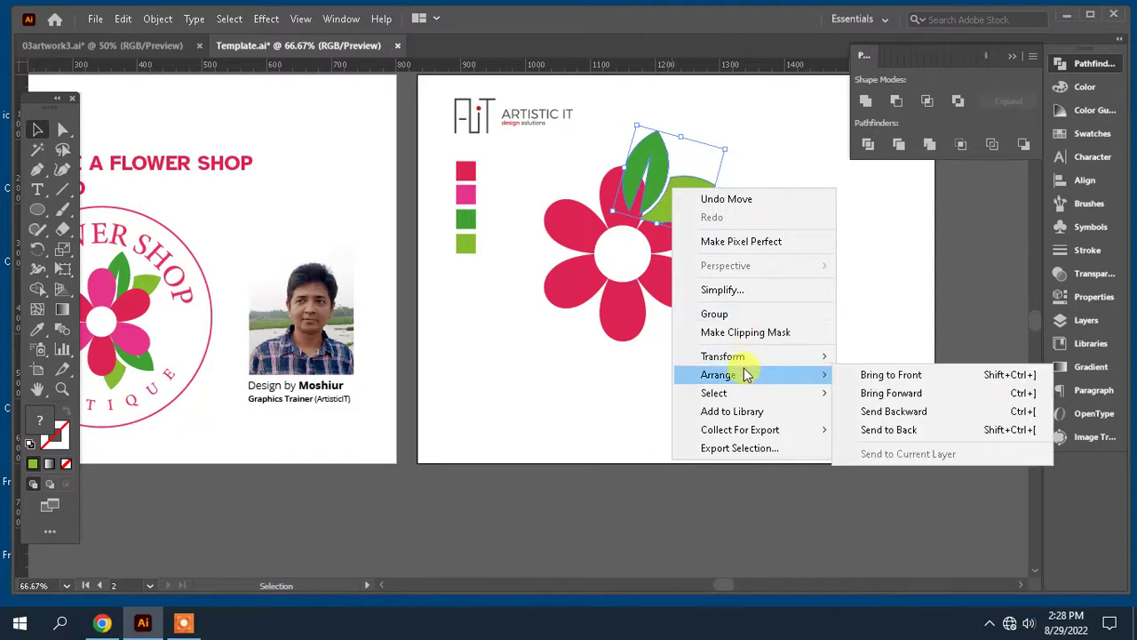
click(924, 430)
click(839, 316)
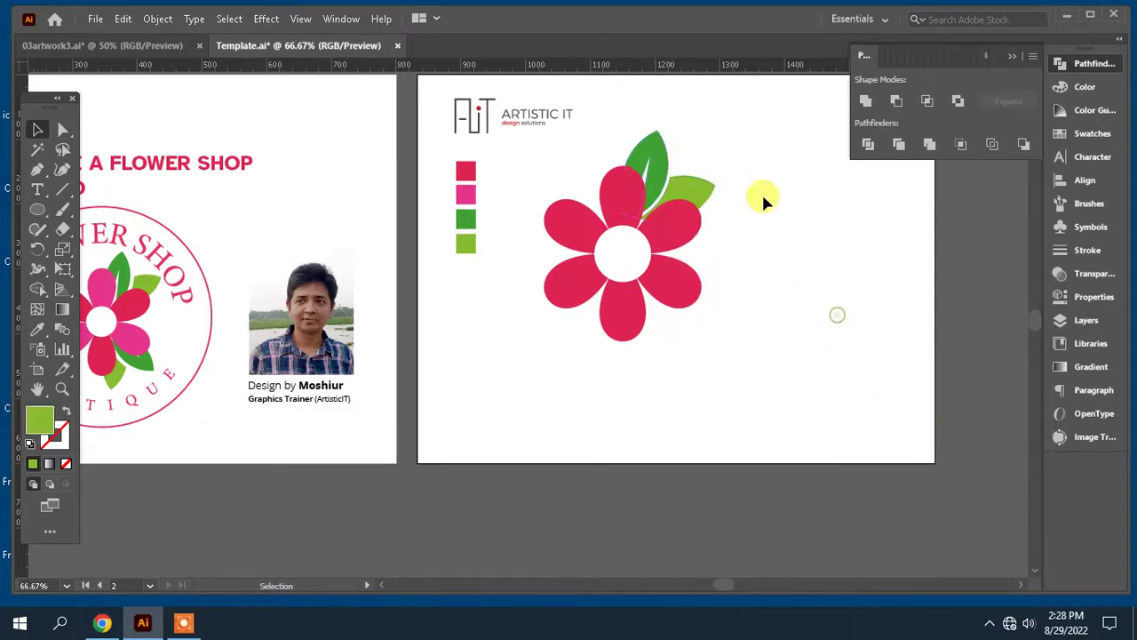
- Move the leaf pair slightly closer to the flower's white centre and fine-tune its position between the top and upper right petals
drag(659, 135, 657, 158)
key(Up)
key(Up)
key(Up)
key(Up)
key(Up)
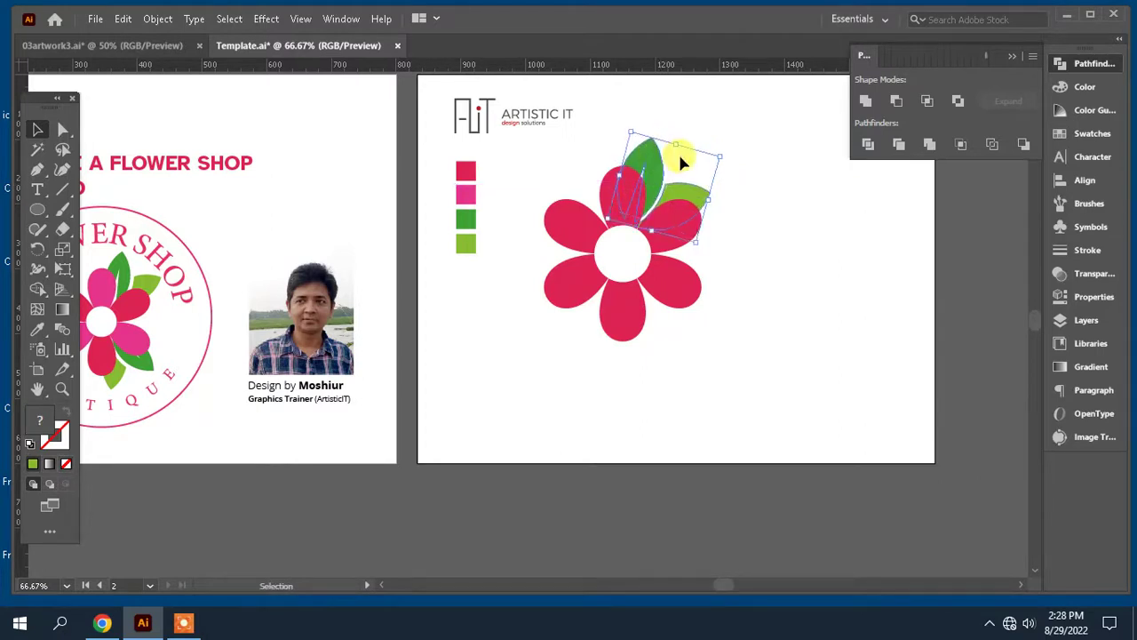
key(a)
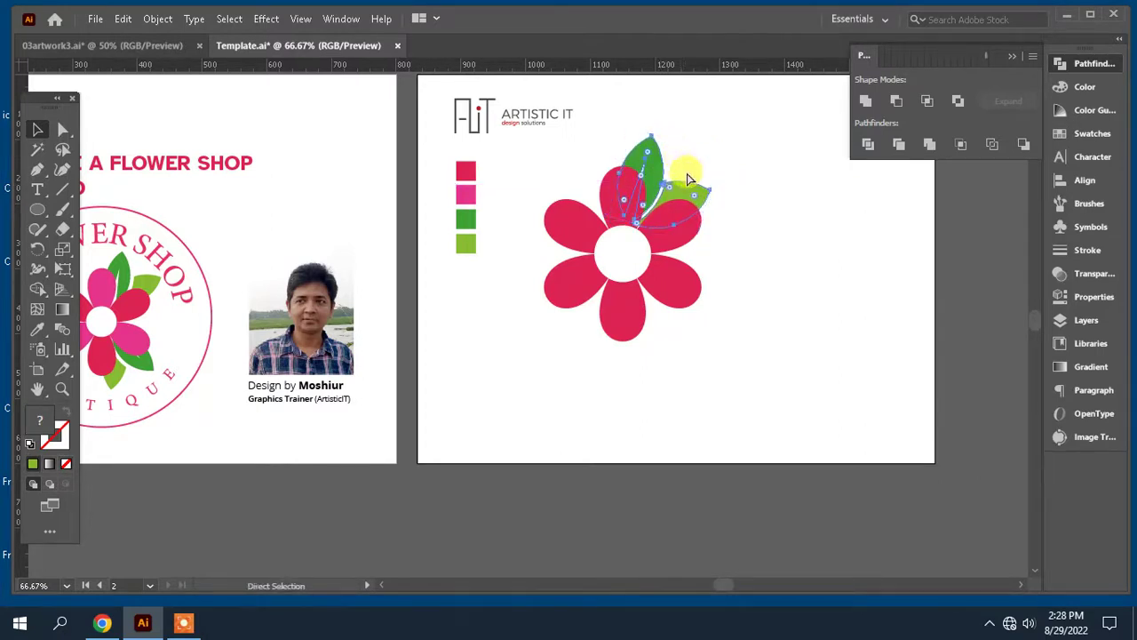
key(v)
click(767, 273)
- Place a copy of the leaf pair between the lower right and bottom petals, rotated clockwise to point outward
drag(654, 160, 699, 312)
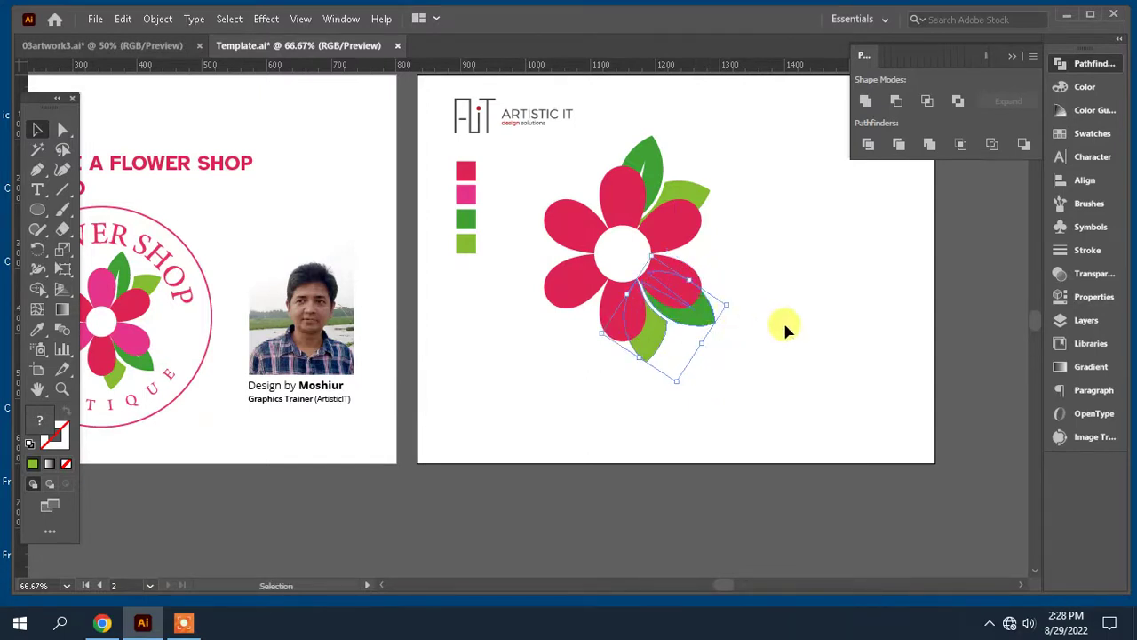
click(793, 328)
drag(758, 334, 728, 329)
click(708, 295)
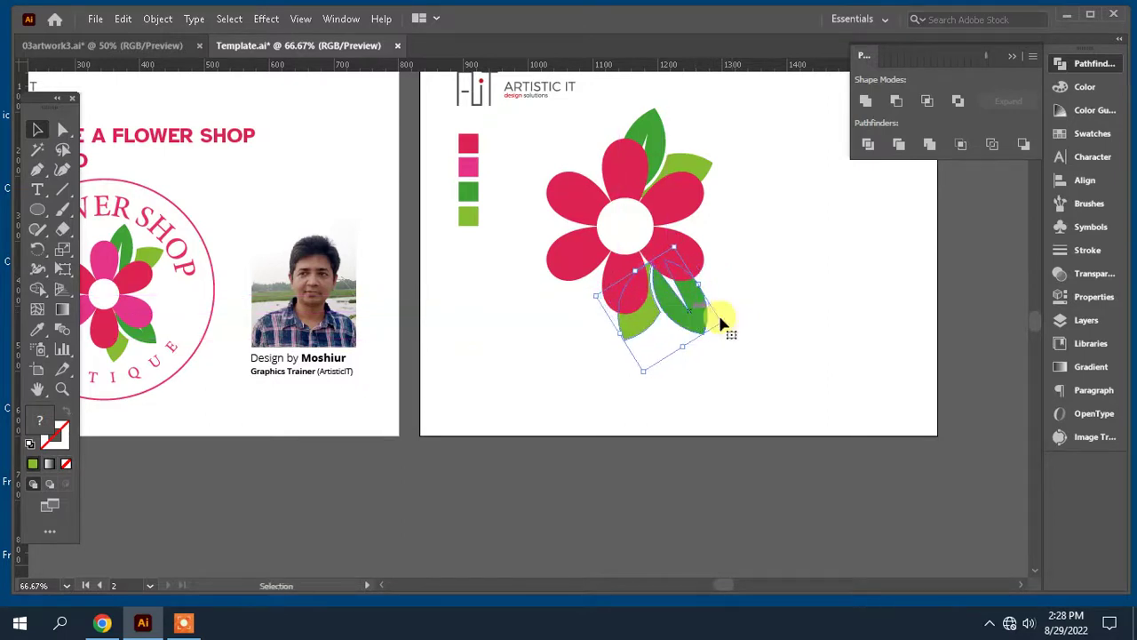
click(796, 329)
- Place a third copy of the leaf pair between the two left petals, rotated outward, and nudge it toward the centre
drag(797, 329, 828, 306)
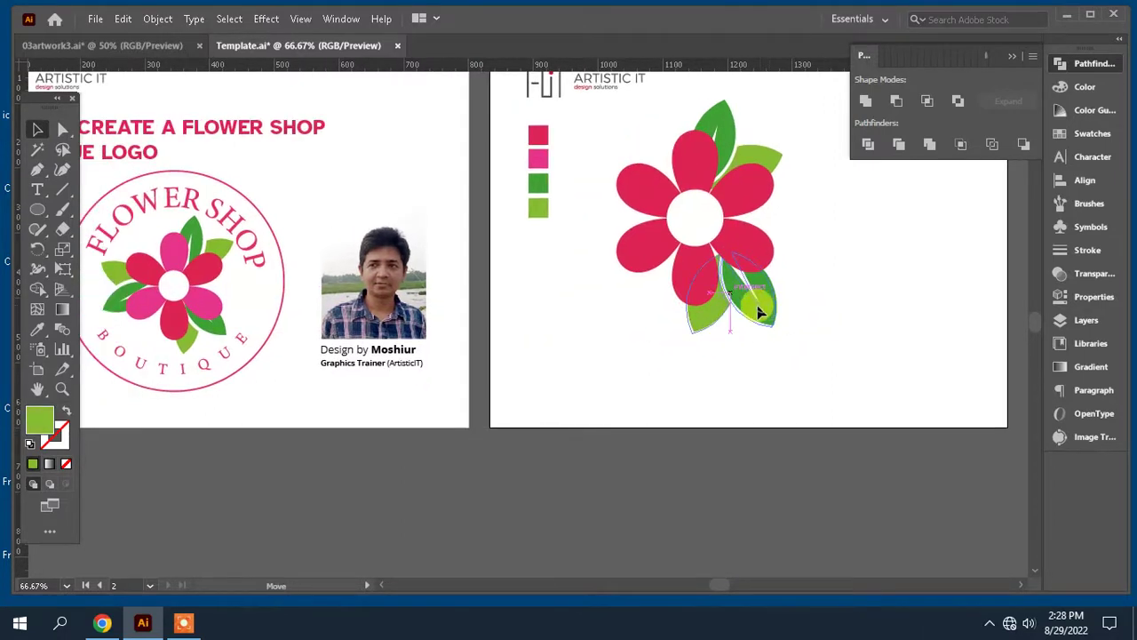
click(752, 307)
drag(751, 307, 622, 180)
click(860, 299)
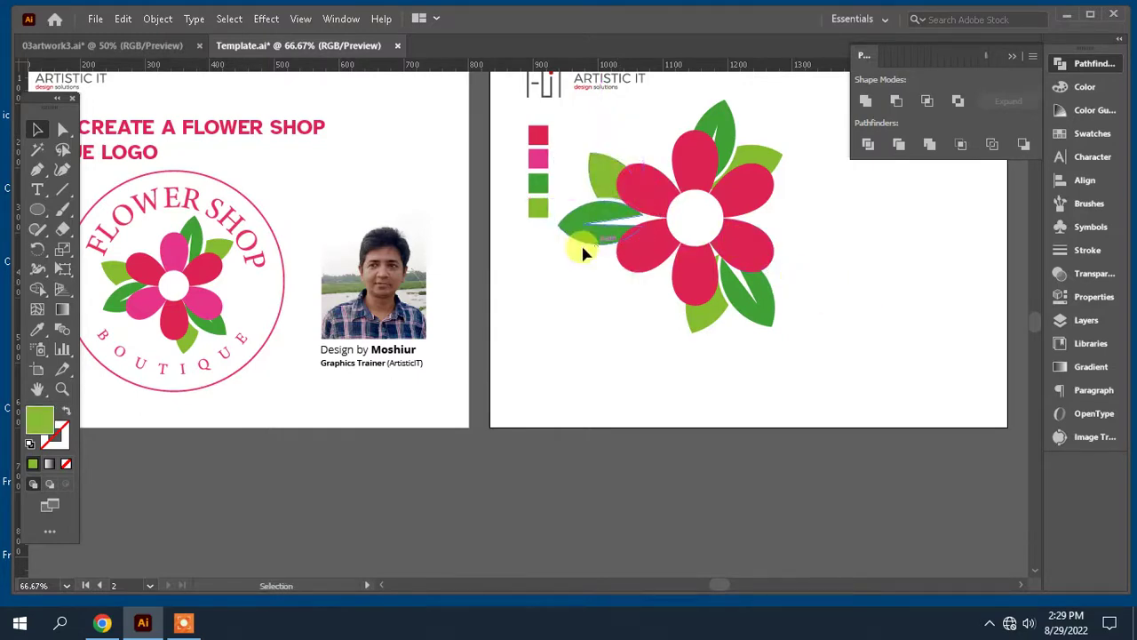
drag(587, 231, 589, 227)
click(829, 330)
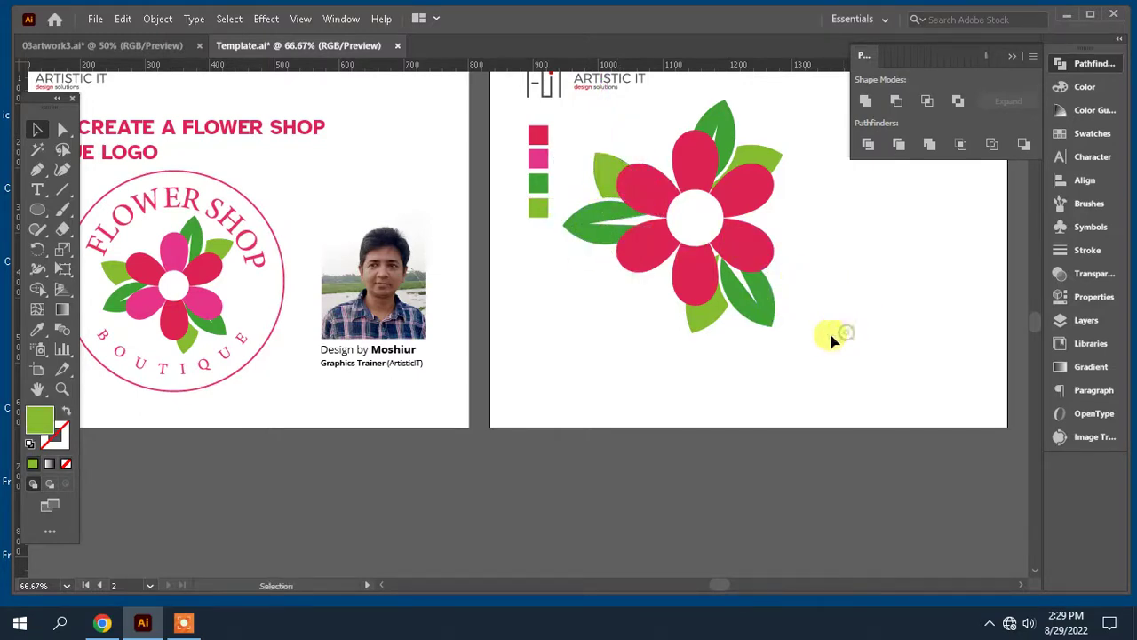
- Select the whole flower with its leaves and scale it down slightly on the artboard
scroll(831, 333, up, 1)
key(space)
drag(838, 342, 650, 346)
drag(637, 420, 414, 191)
drag(424, 240, 472, 249)
drag(644, 168, 622, 183)
click(680, 293)
key(space)
drag(673, 284, 773, 389)
- Check the complete flower selection and nudge the lower leaf pair slightly closer to the petals
drag(711, 302, 573, 200)
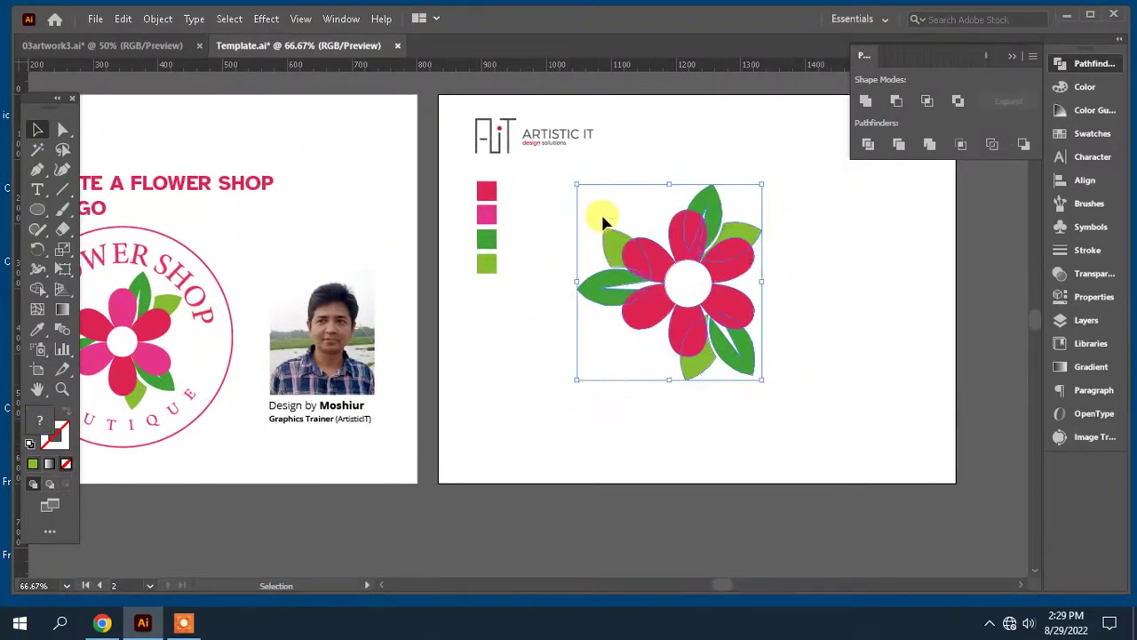
key(space)
drag(784, 335, 706, 334)
click(730, 378)
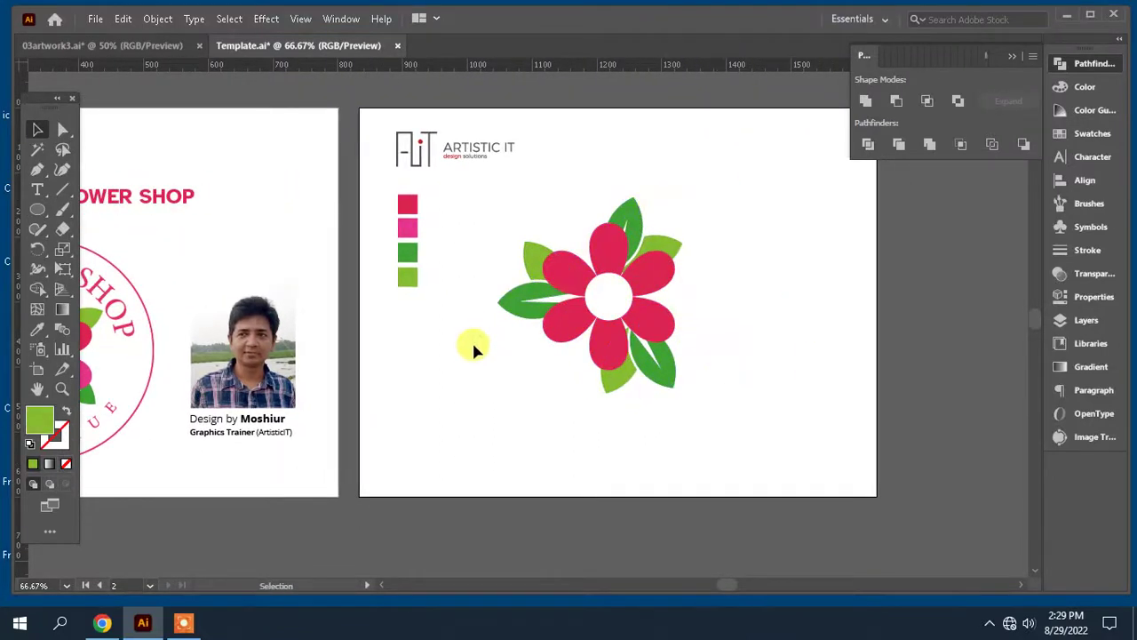
drag(704, 389, 638, 377)
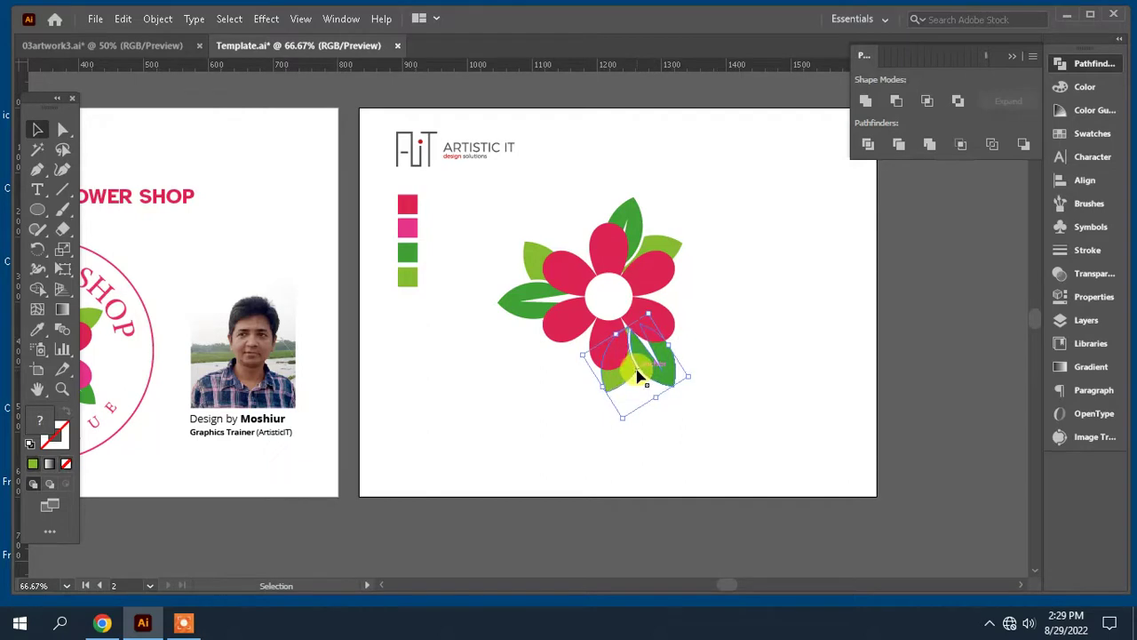
click(725, 374)
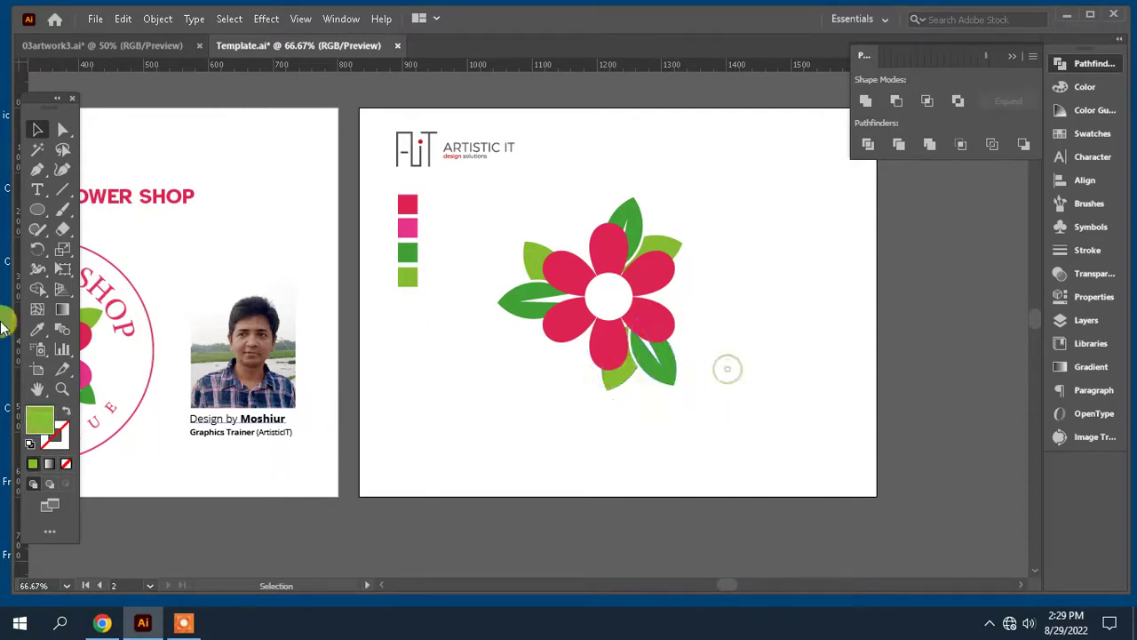
click(37, 208)
drag(607, 303, 639, 414)
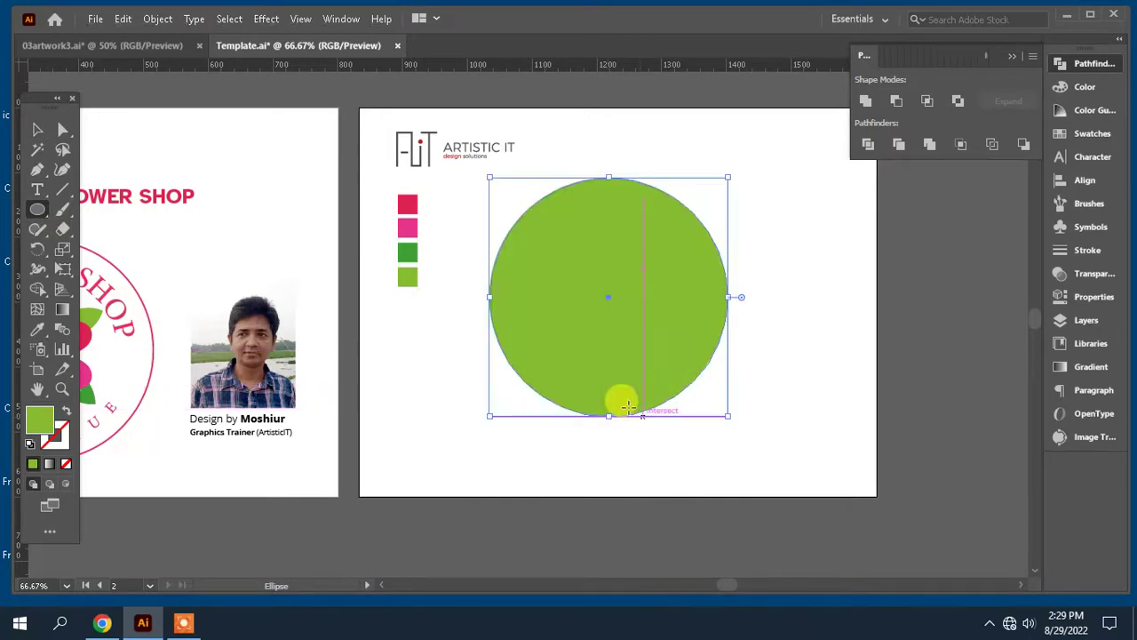
key(ctrl+z)
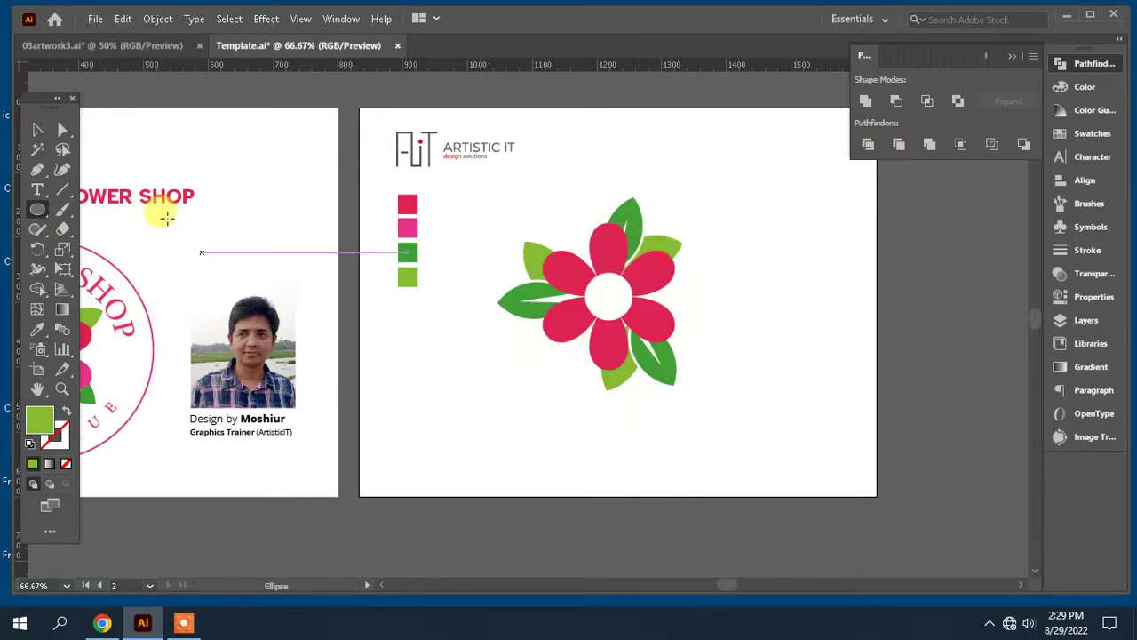
- Select the complete flower with its leaves and scale it down proportionally about its centre
click(38, 129)
drag(702, 379, 521, 213)
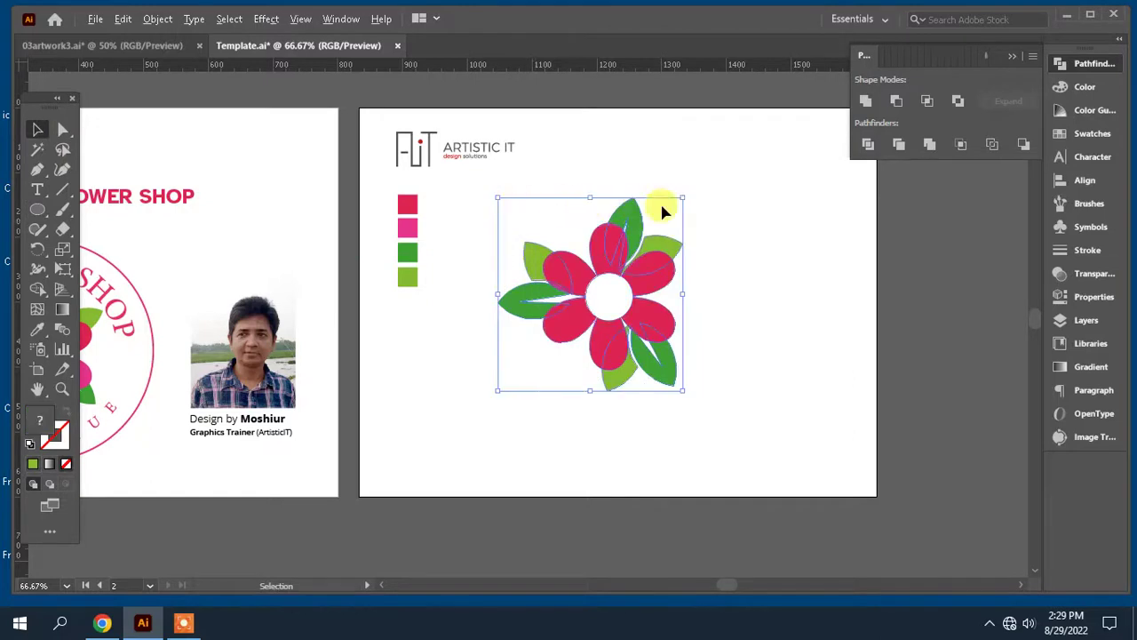
drag(681, 199, 659, 223)
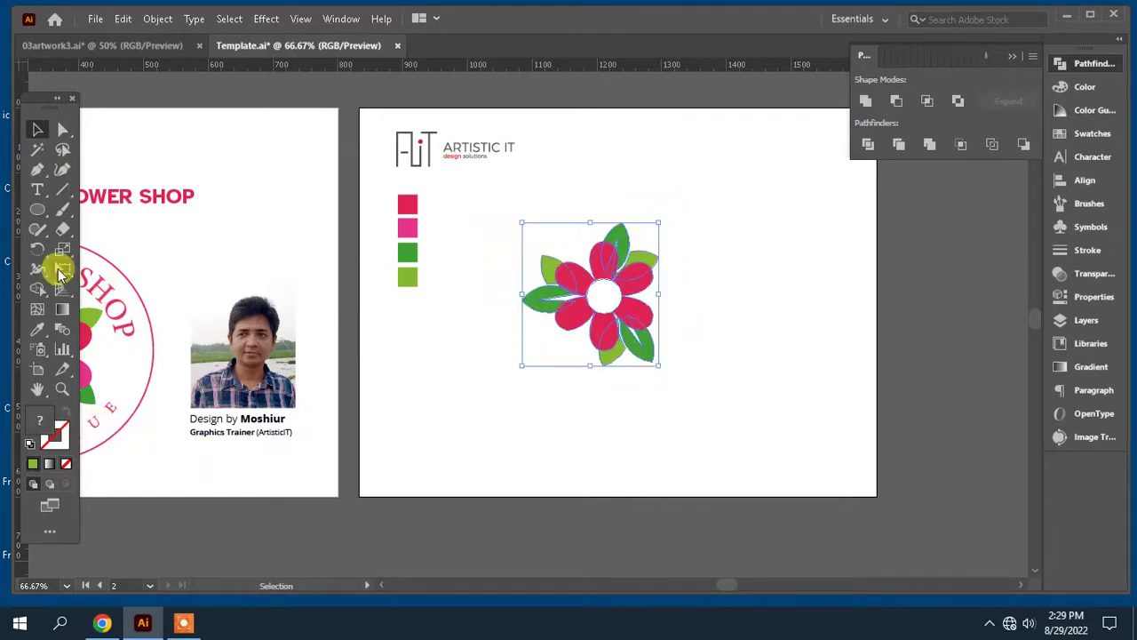
- Draw a circle from the flower's centre that encloses all the leaves, and remove its fill
click(37, 210)
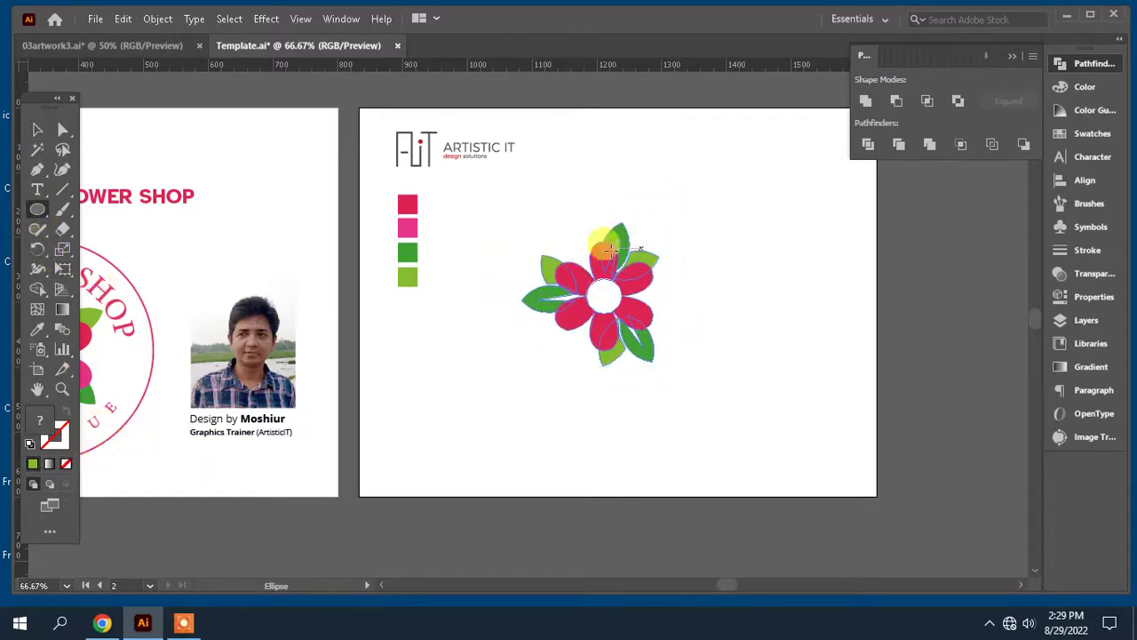
drag(601, 299, 627, 398)
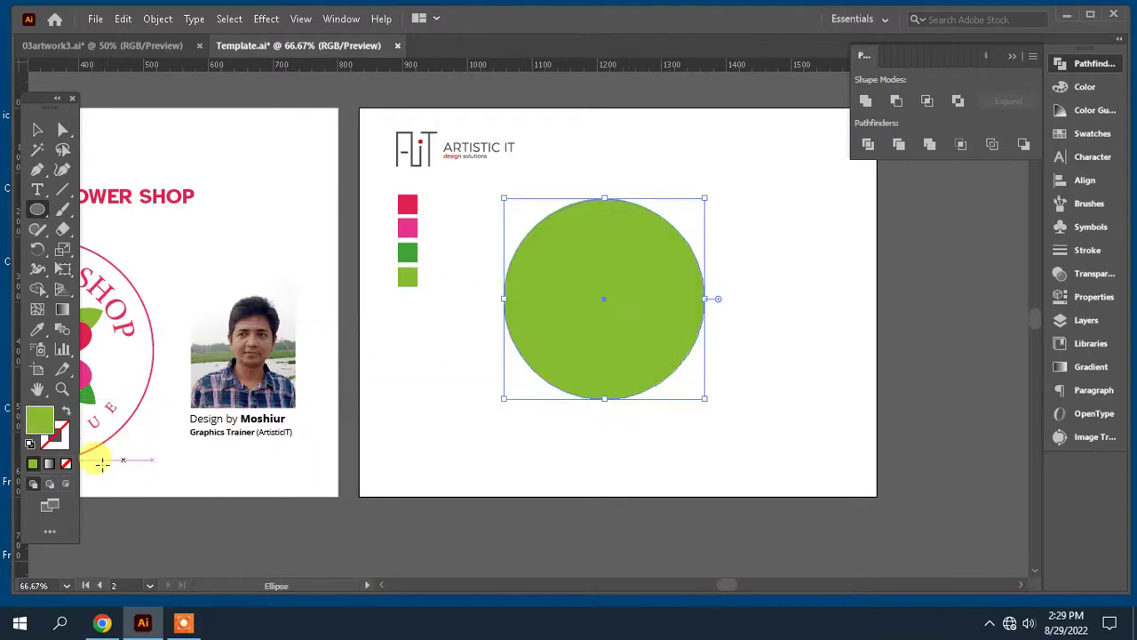
click(66, 463)
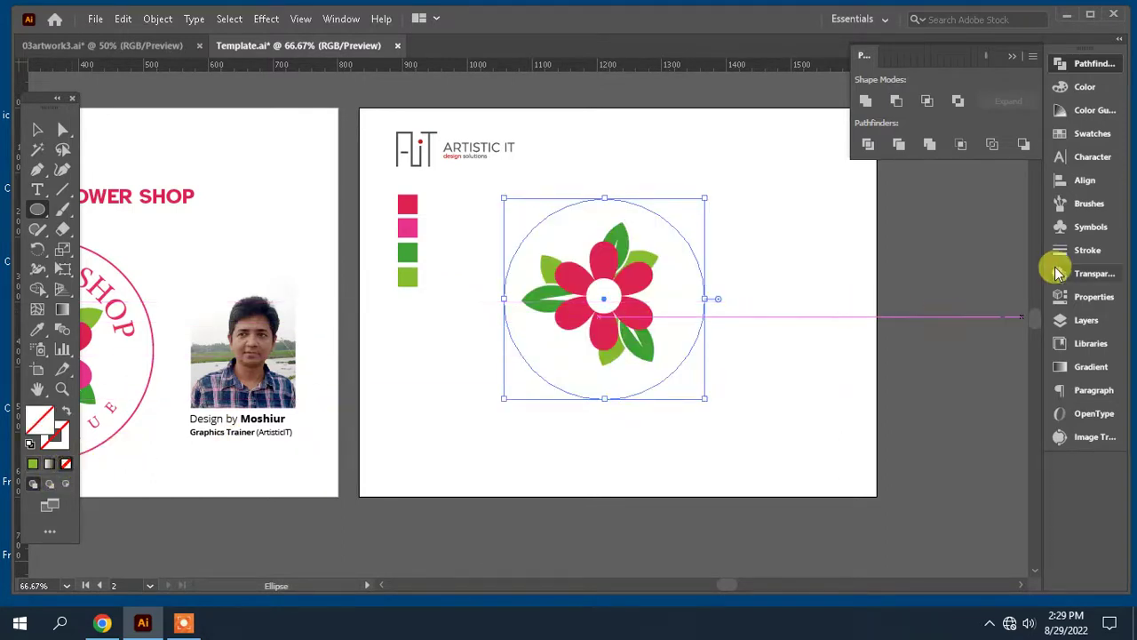
- Give the unfilled circle around the flower a 2 pt stroke
click(1086, 249)
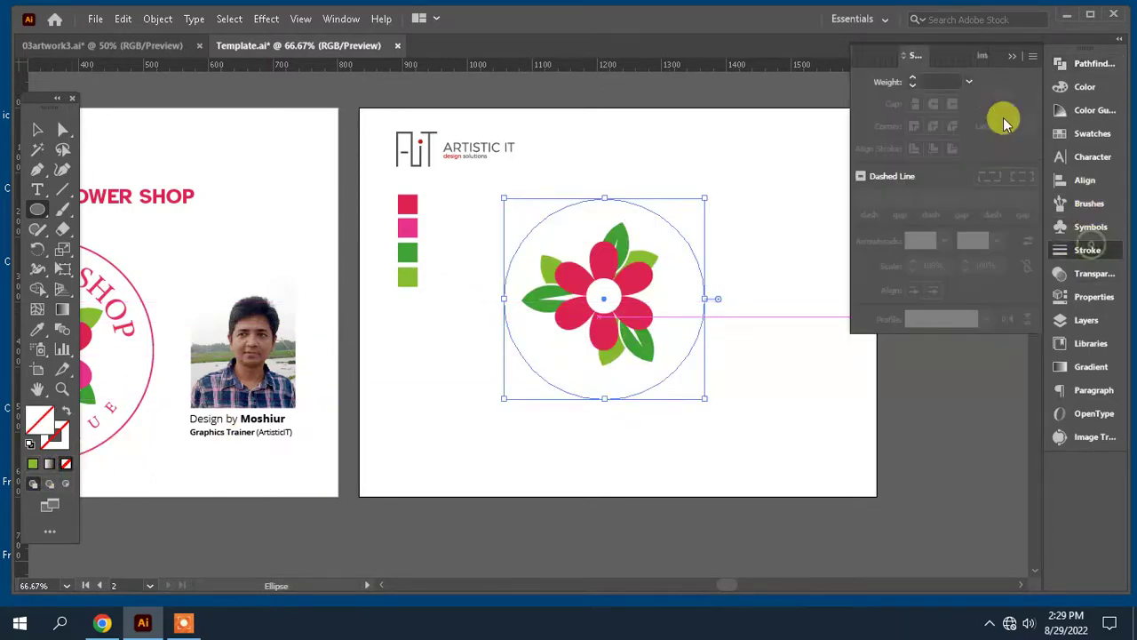
click(969, 81)
click(991, 173)
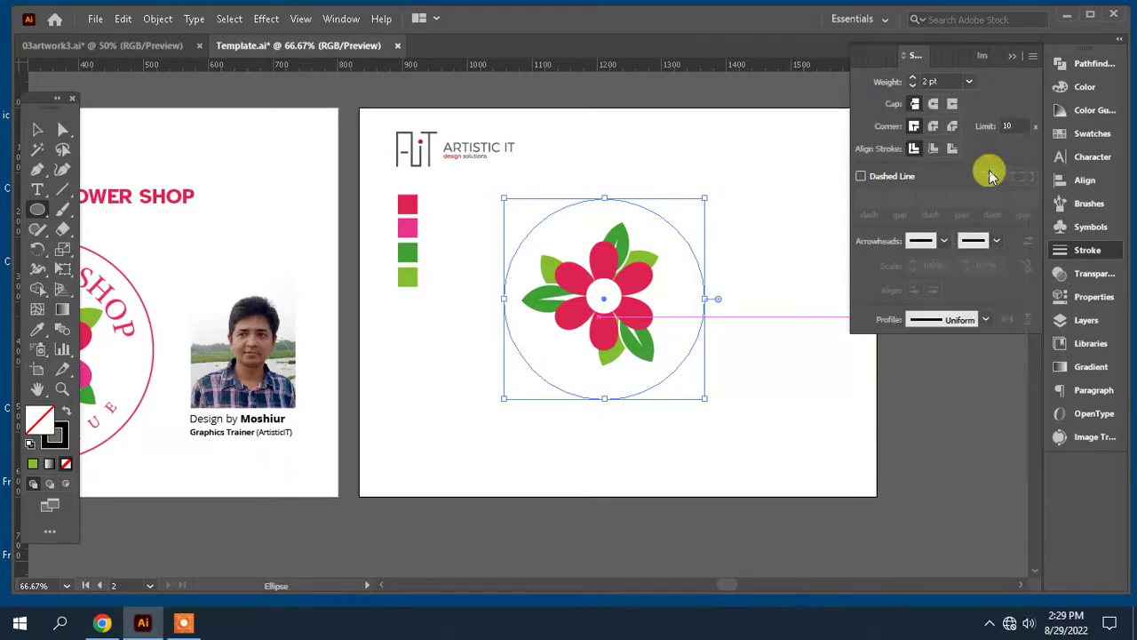
- Shrink the circle closely around the flower and add a larger concentric copy as the outer ring
click(38, 128)
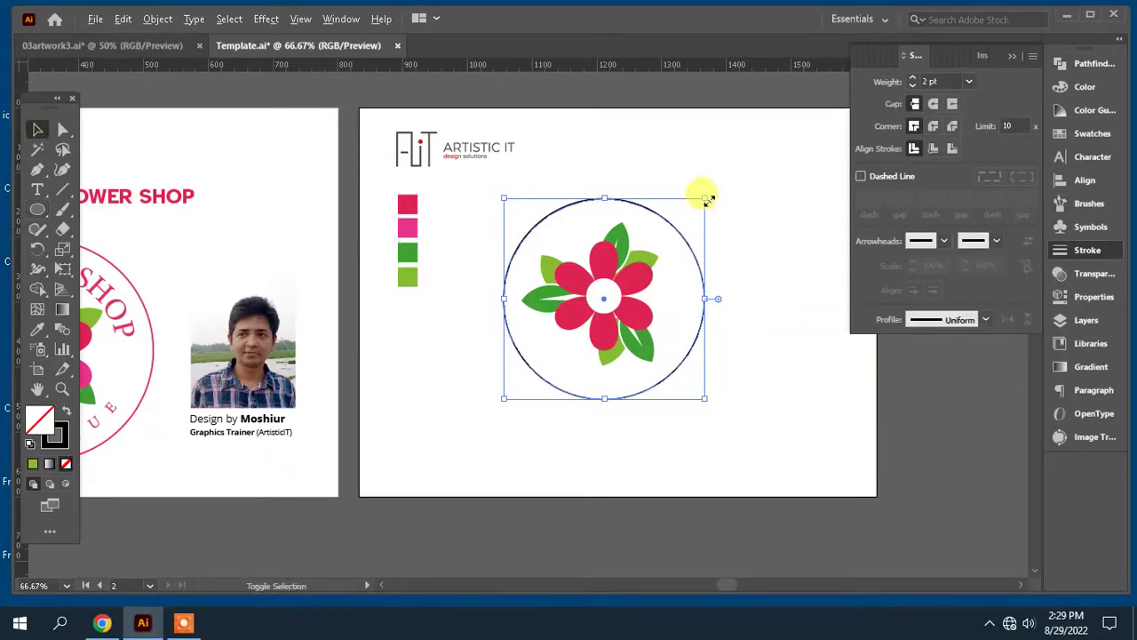
drag(708, 200, 694, 207)
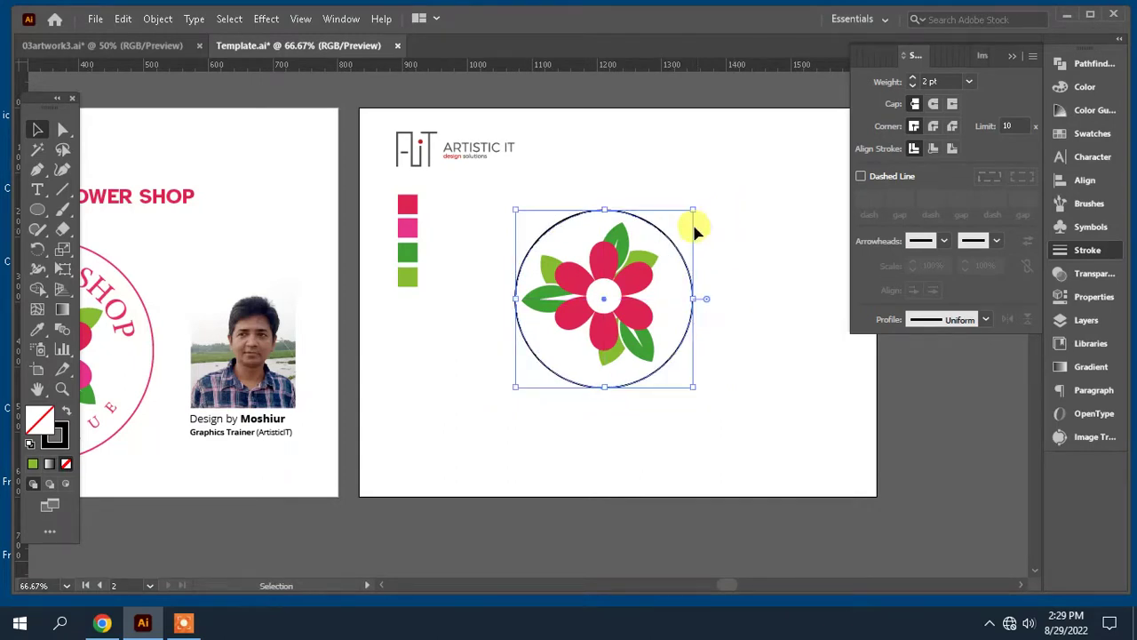
drag(693, 209, 737, 168)
click(774, 394)
- Add the text FLOWER SHOP along the inner circle's path, starting at its left side
key(space)
drag(651, 351, 714, 335)
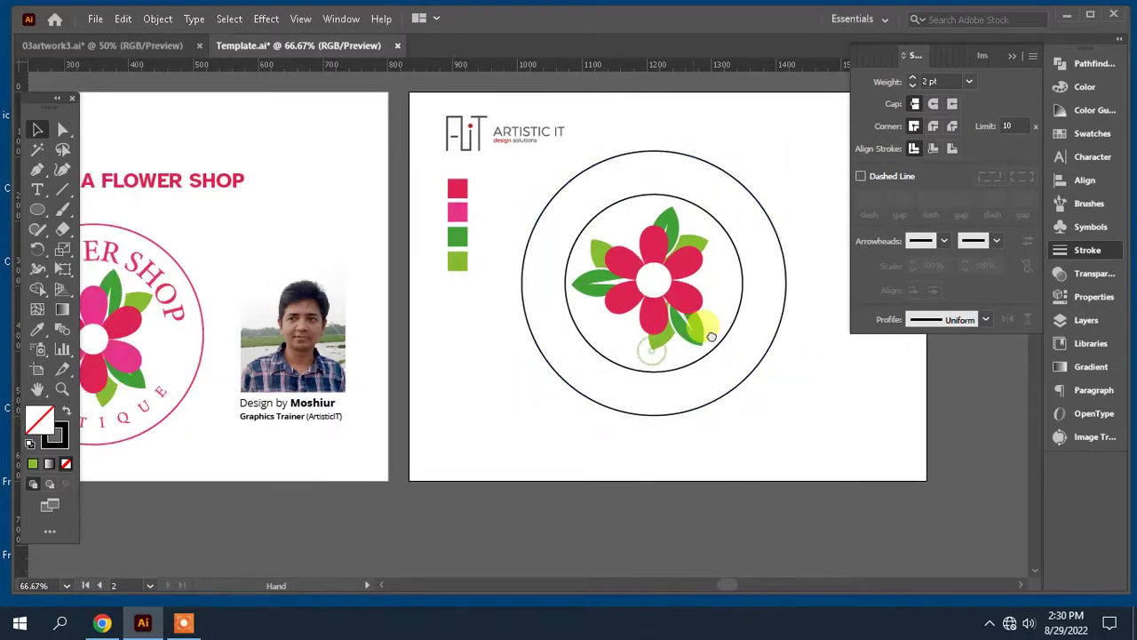
drag(501, 310, 555, 307)
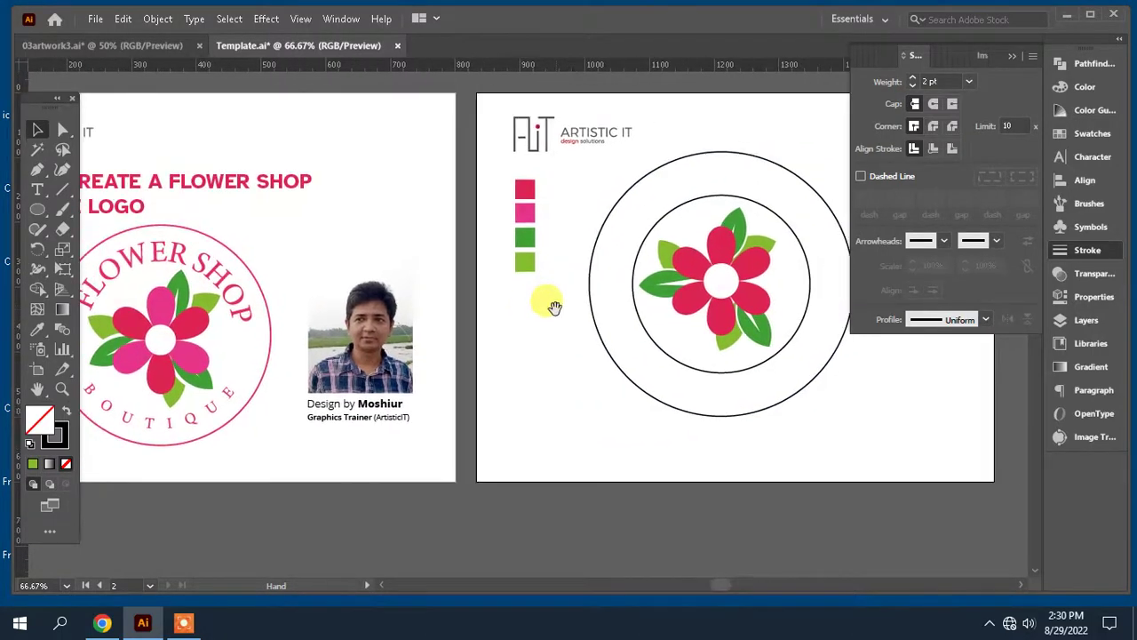
click(37, 189)
drag(37, 190, 123, 233)
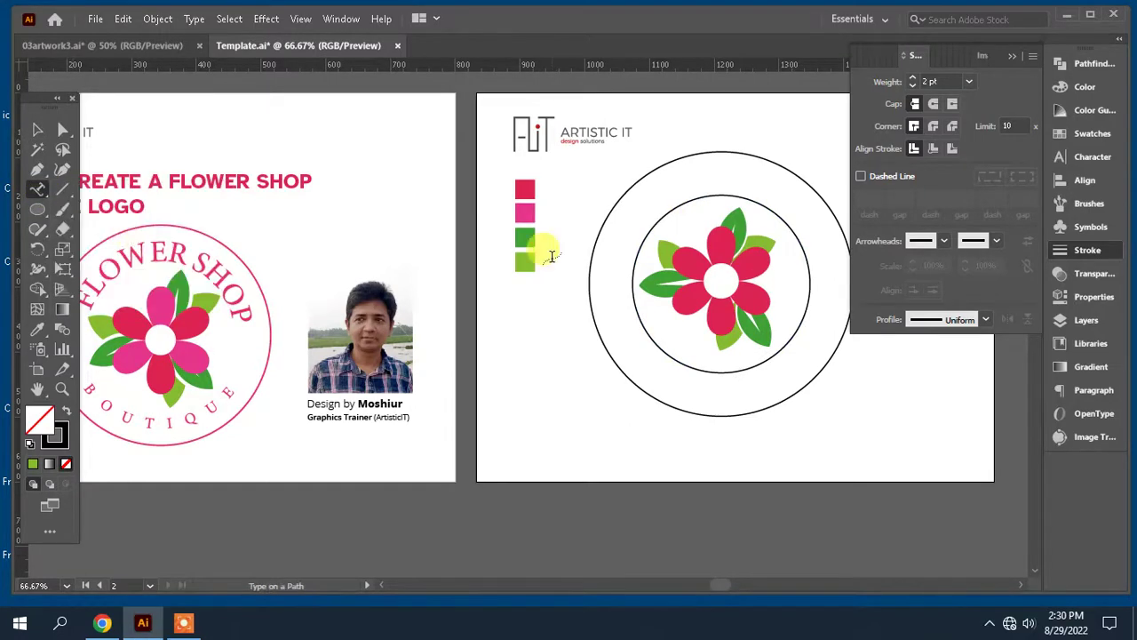
click(634, 267)
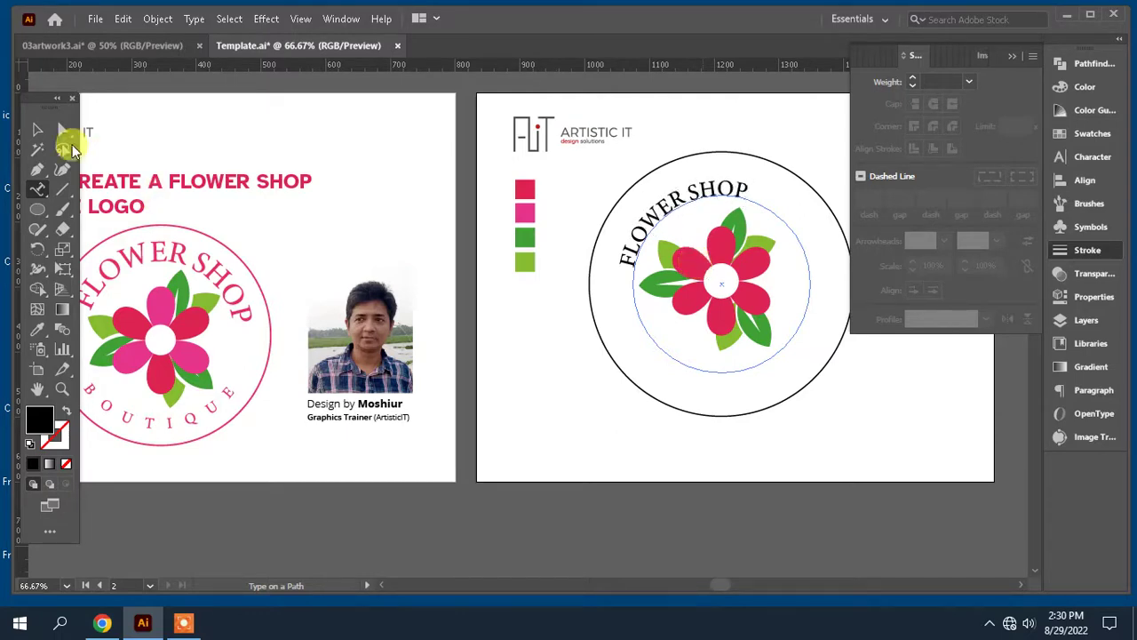
- Set the curved FLOWER SHOP text to 48 pt and colour it with the crimson sampled from the first colour square
click(36, 130)
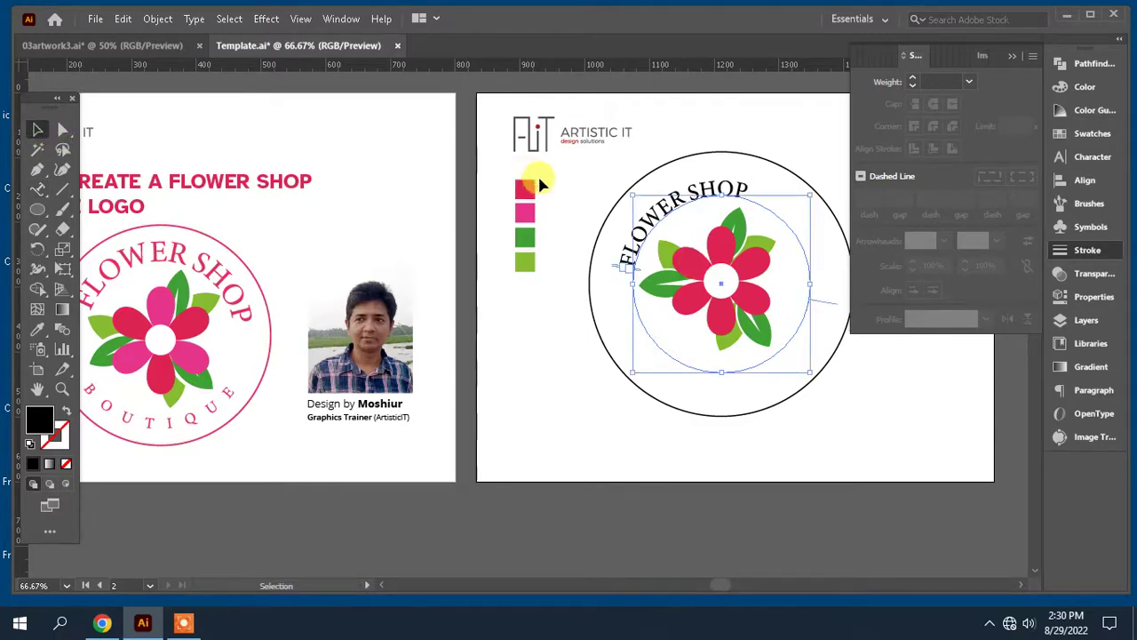
key(ctrl+t)
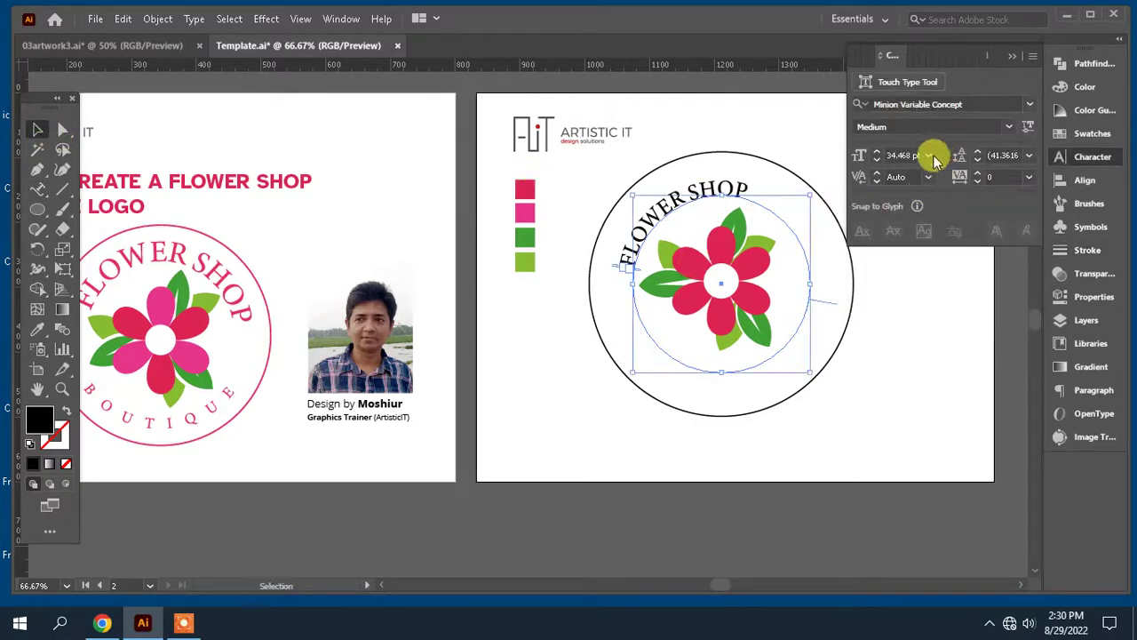
click(931, 157)
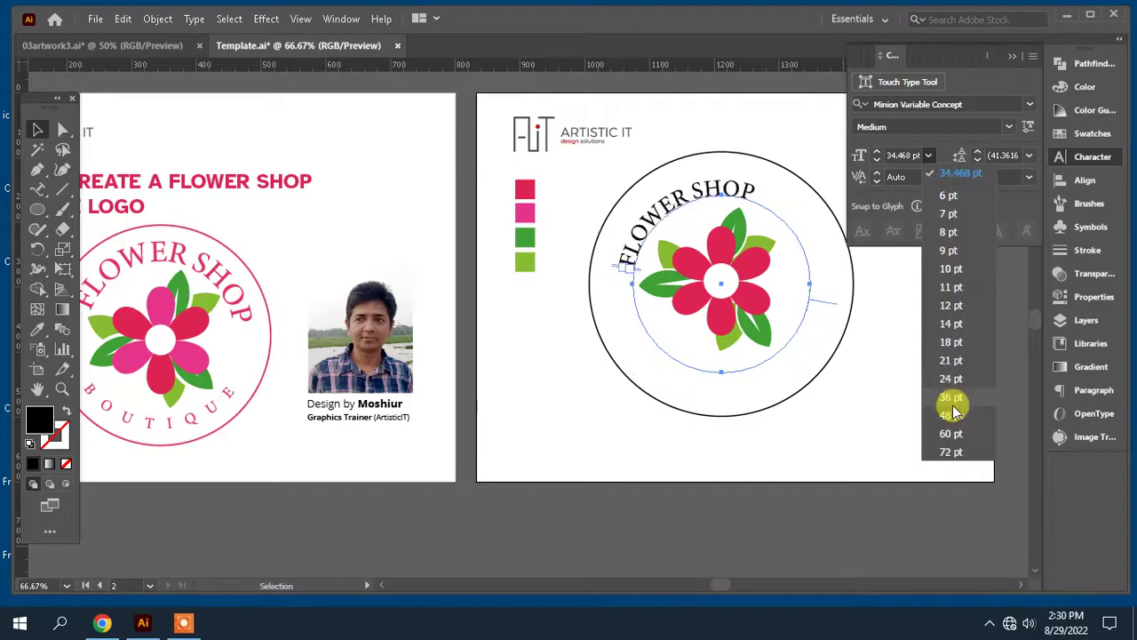
click(952, 414)
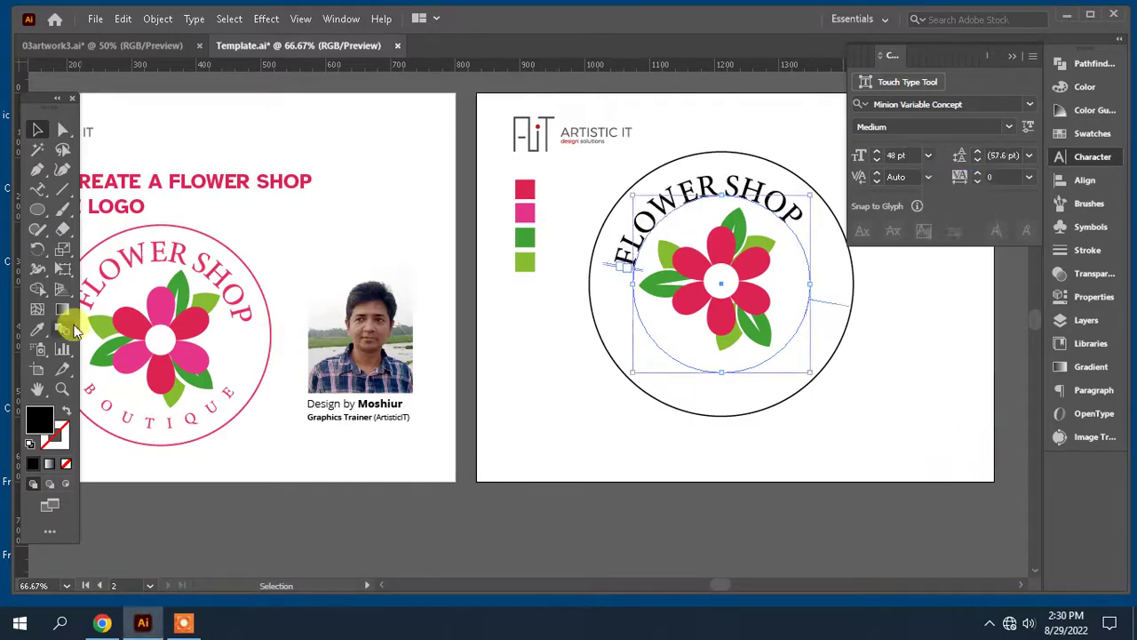
click(36, 329)
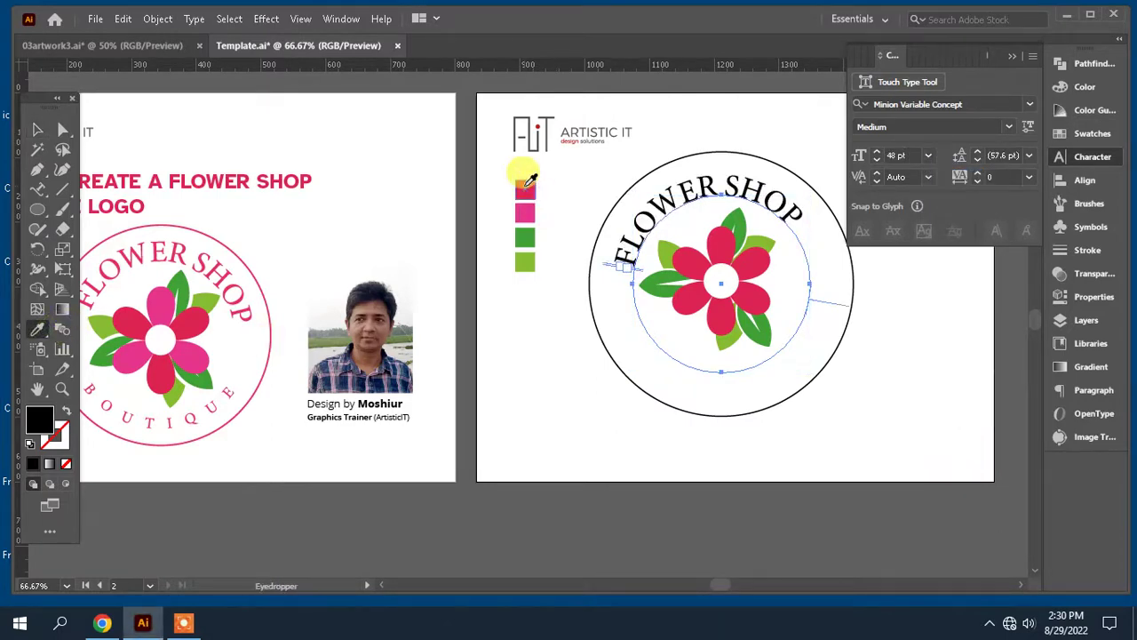
click(526, 181)
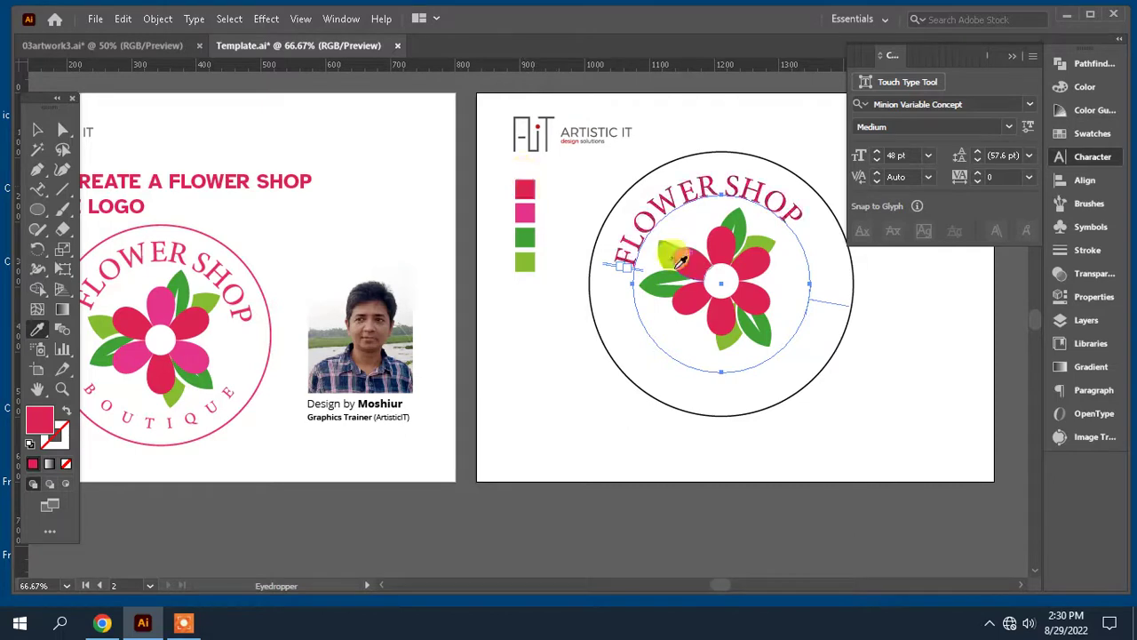
- Set the curved FLOWER SHOP text to 55 pt and recentre it along the top of its circular path
drag(627, 337, 556, 313)
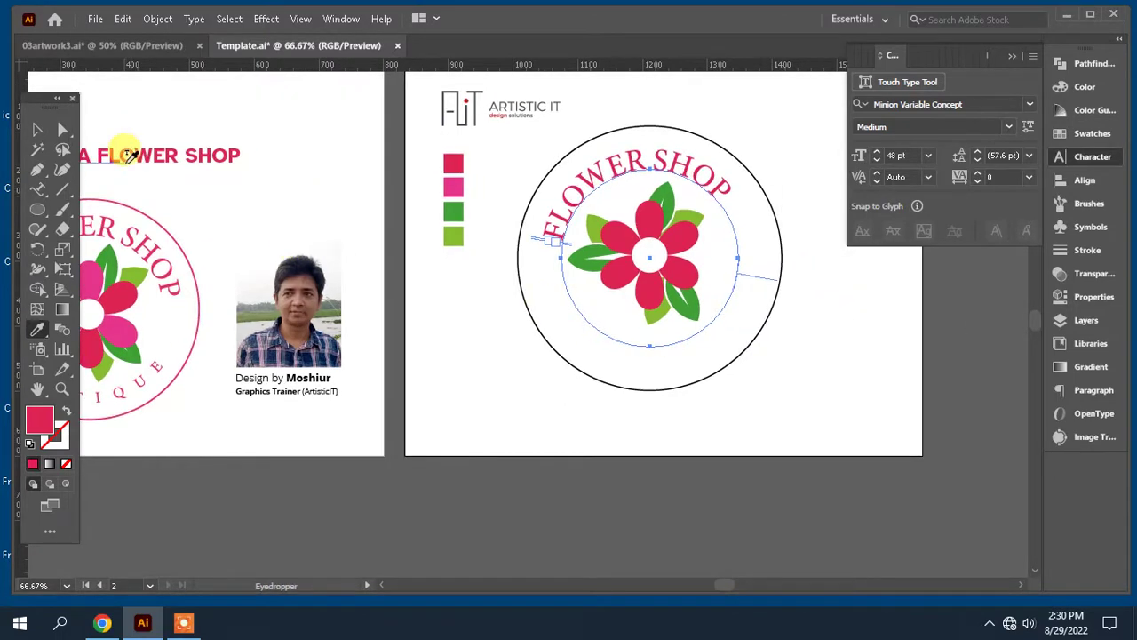
click(38, 130)
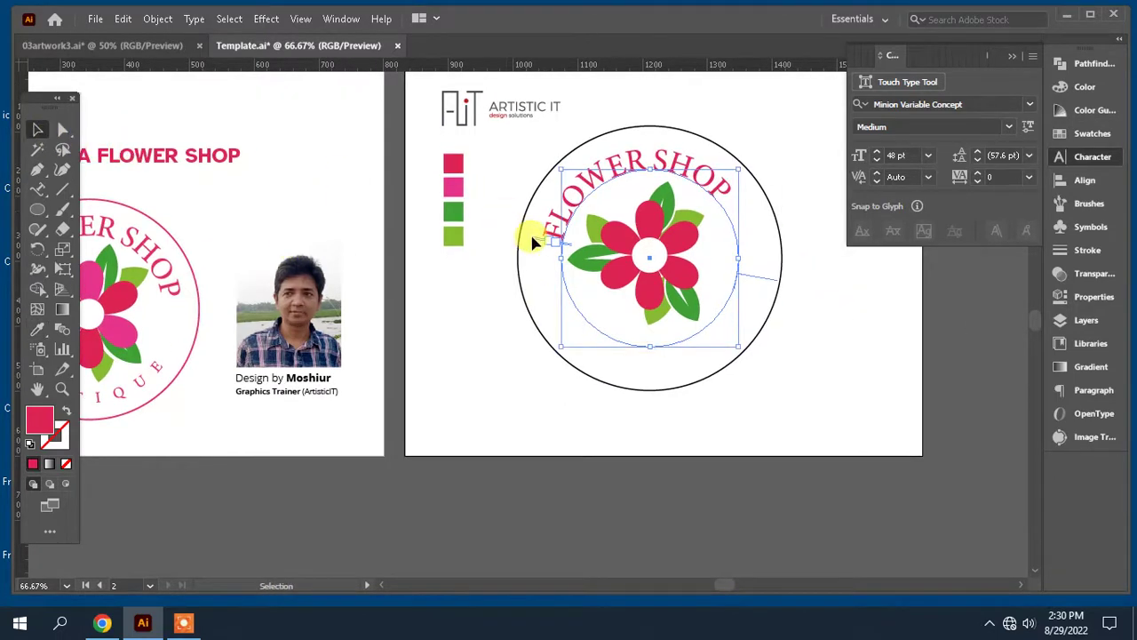
drag(526, 237, 538, 215)
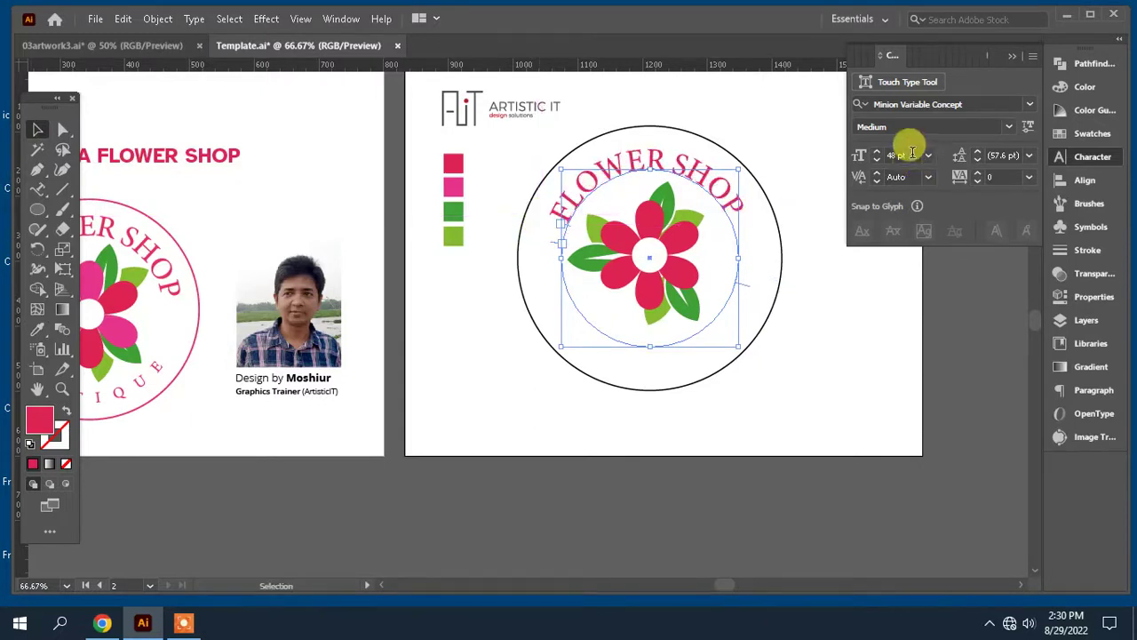
text(55)
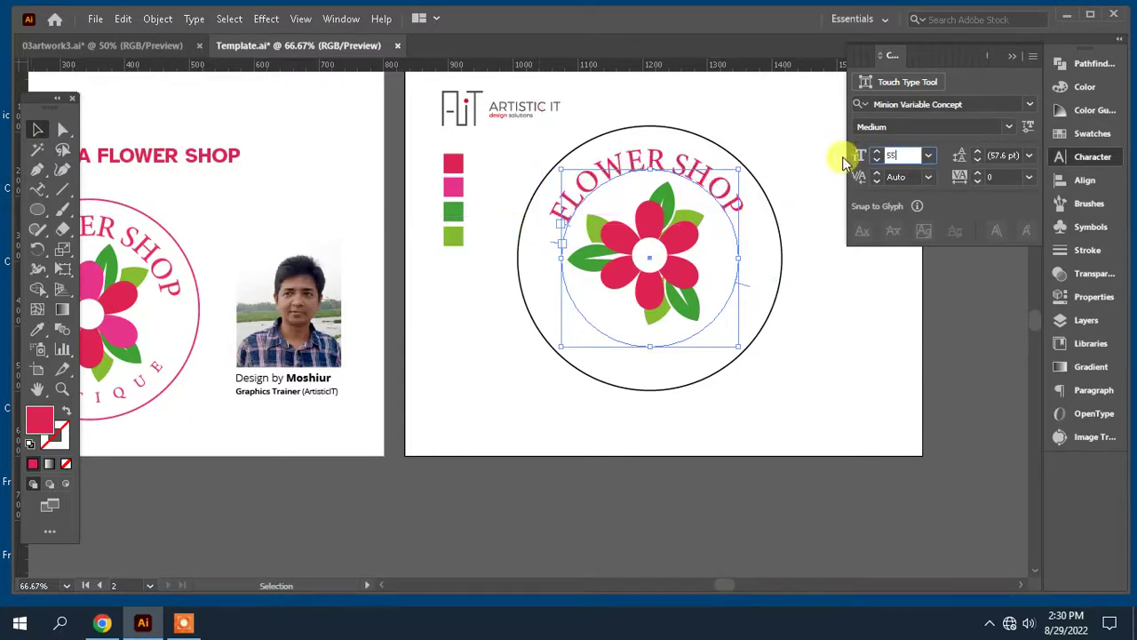
key(Return)
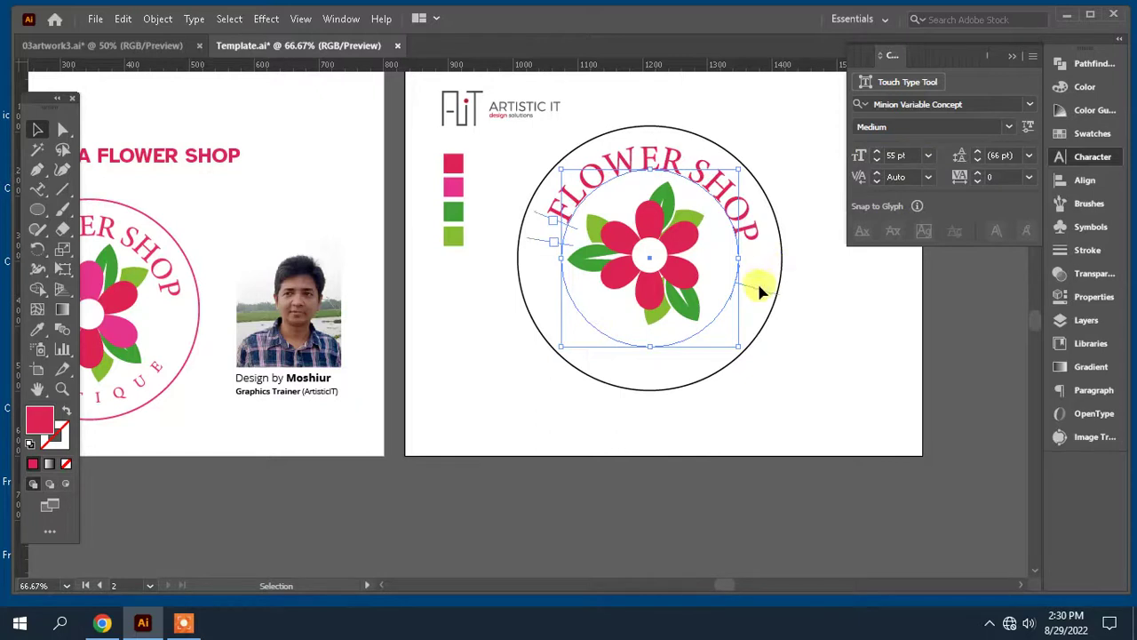
drag(761, 293, 754, 274)
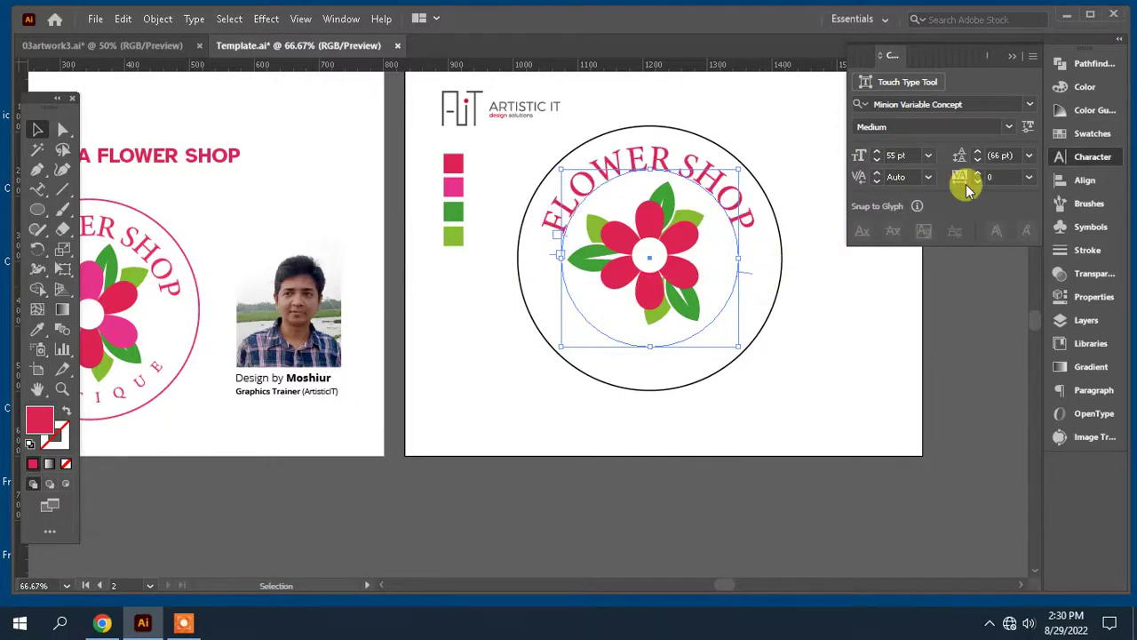
- Change the curved FLOWER SHOP text's font style to Display Bold
click(1008, 128)
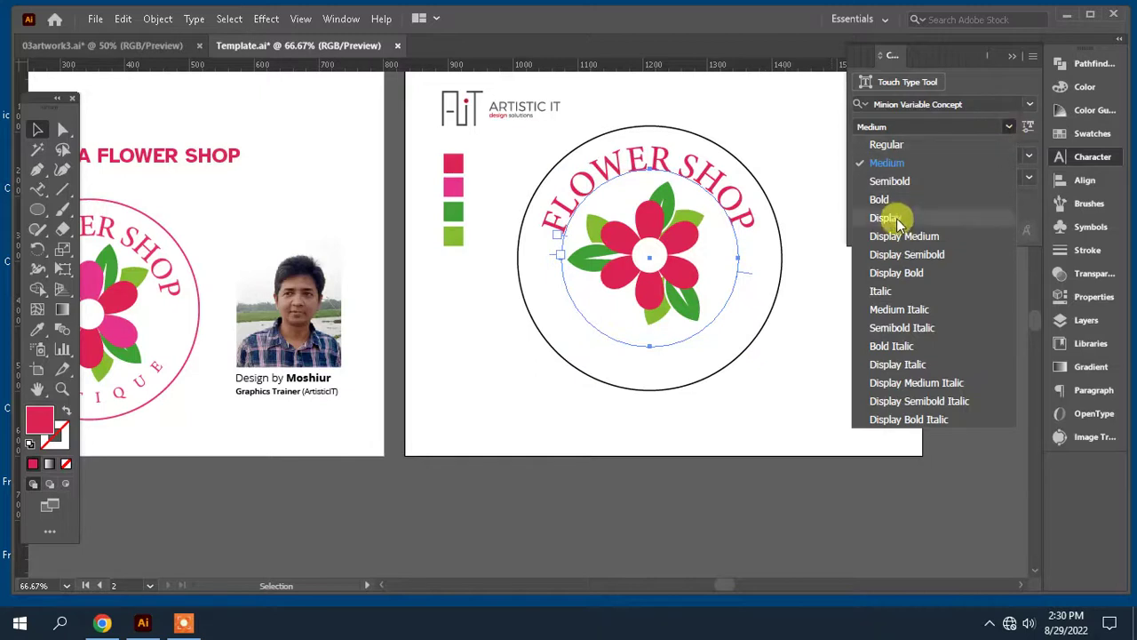
click(894, 272)
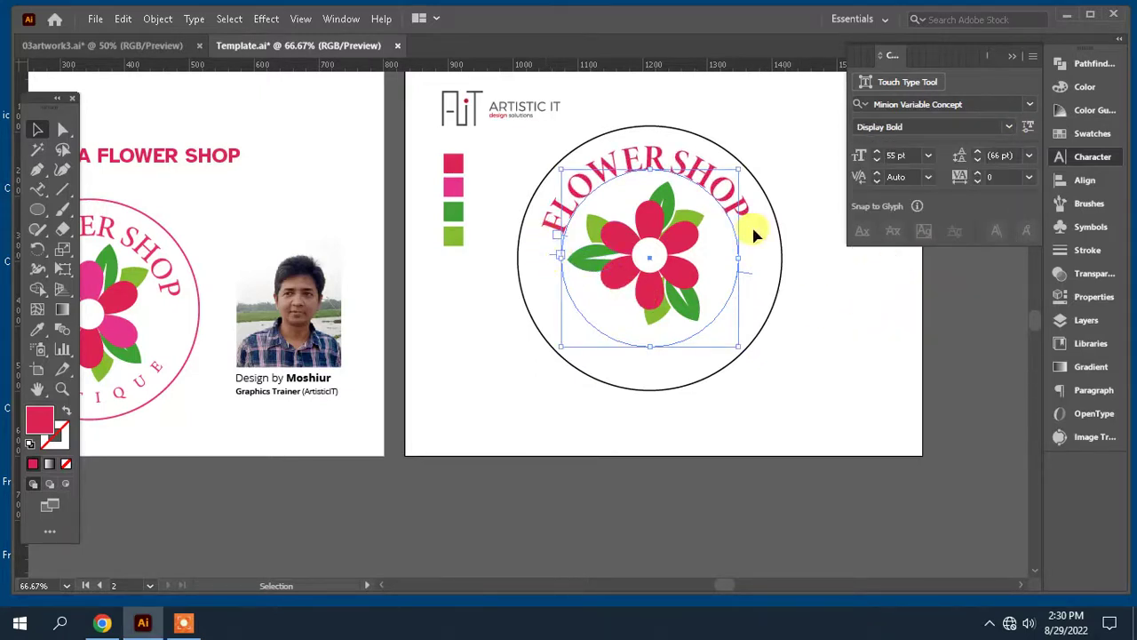
click(826, 336)
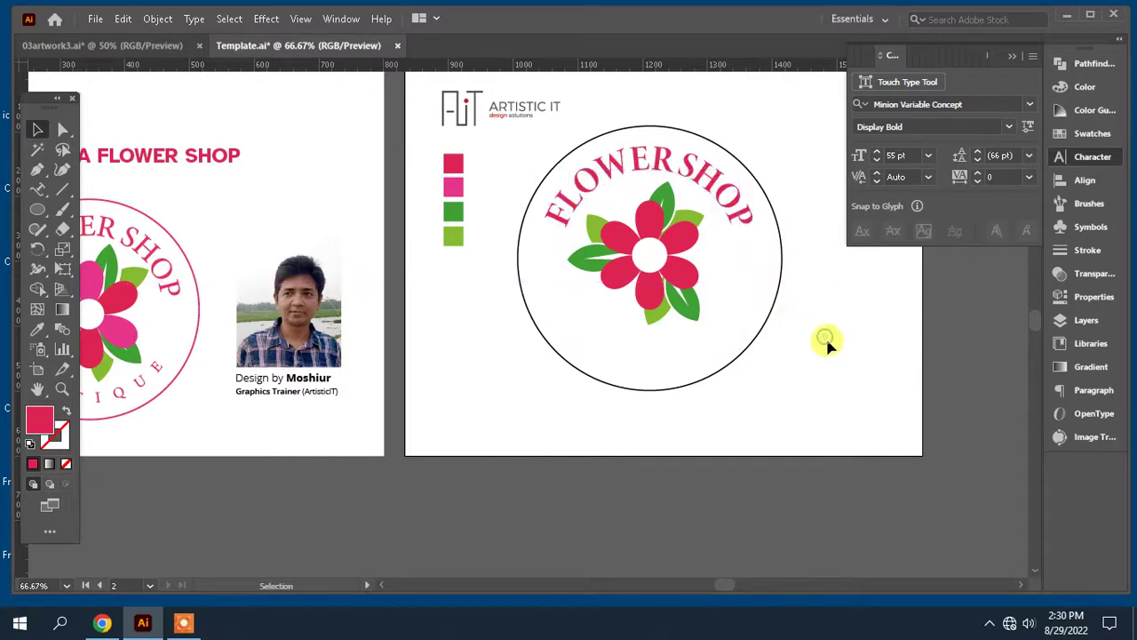
drag(826, 336, 796, 339)
- Add an enlarged concentric copy of the circular FLOWER SHOP text around the original
click(35, 128)
click(617, 171)
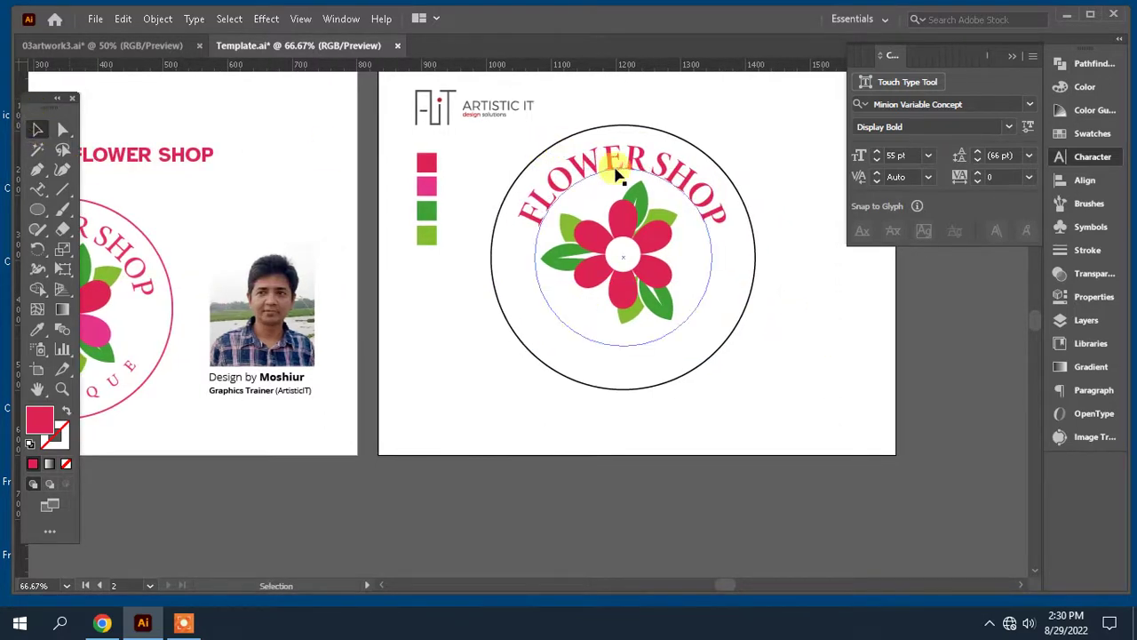
drag(616, 168, 736, 153)
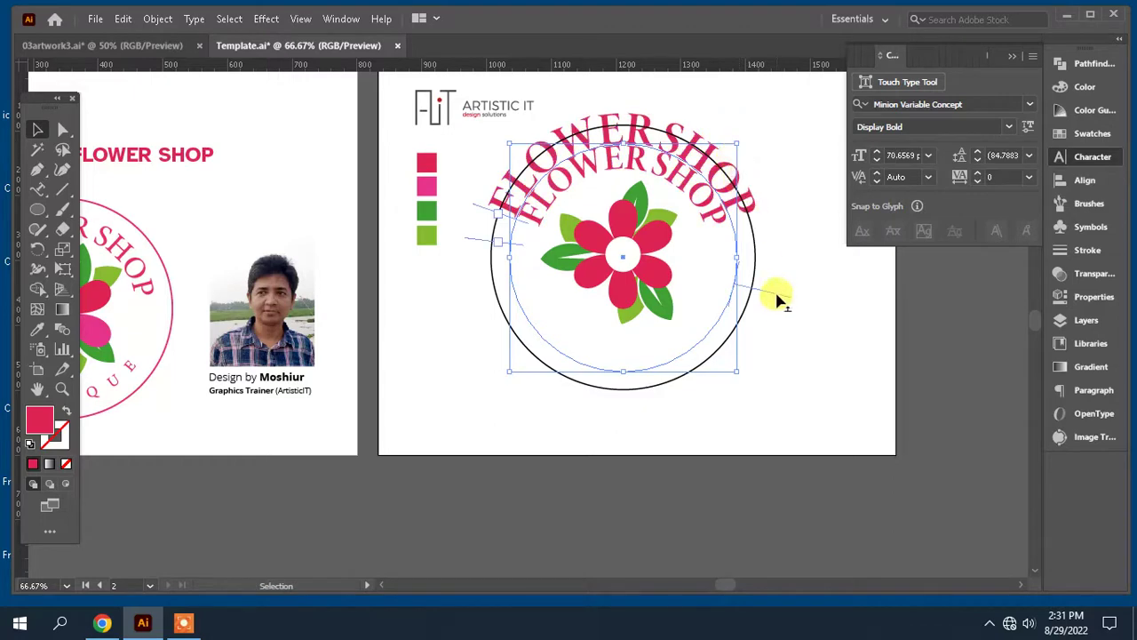
- Flip the copied text to the inside of its circle's lower half and match its formatting to the original FLOWER SHOP text
drag(779, 299, 591, 353)
scroll(444, 338, left, 3)
click(37, 328)
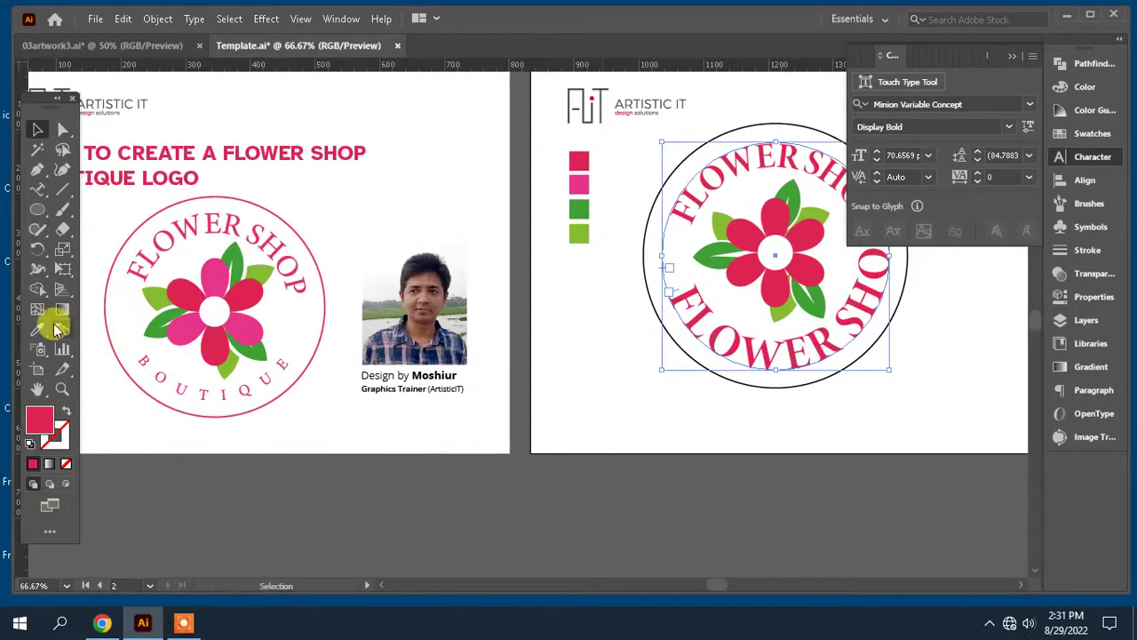
click(707, 188)
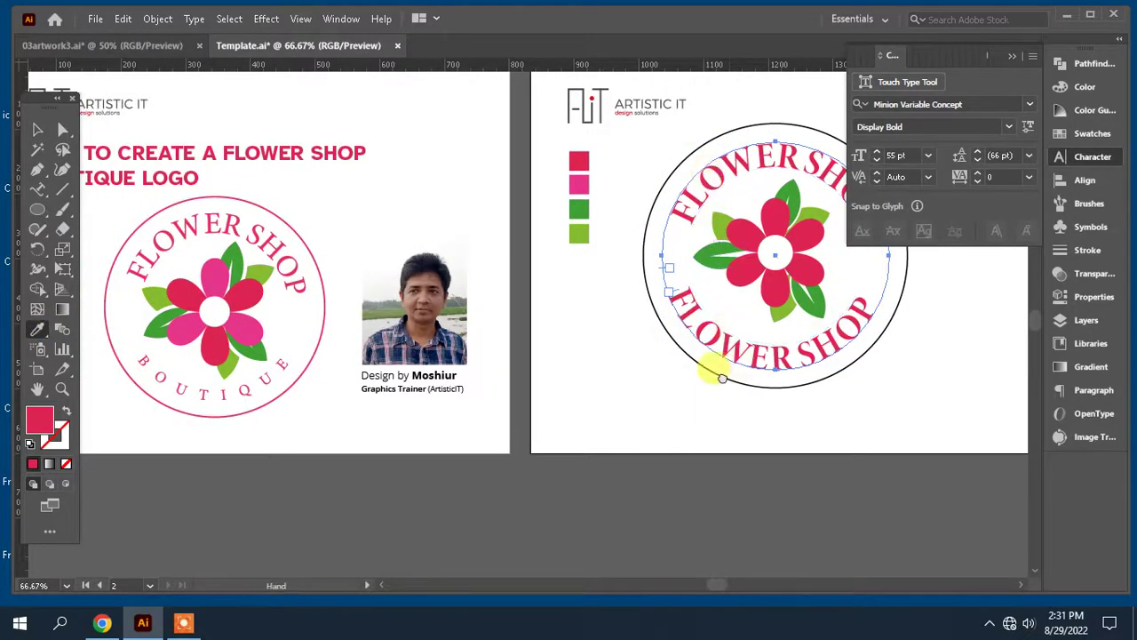
- Replace the lower curved text with BOUTIQUE
drag(720, 378, 622, 363)
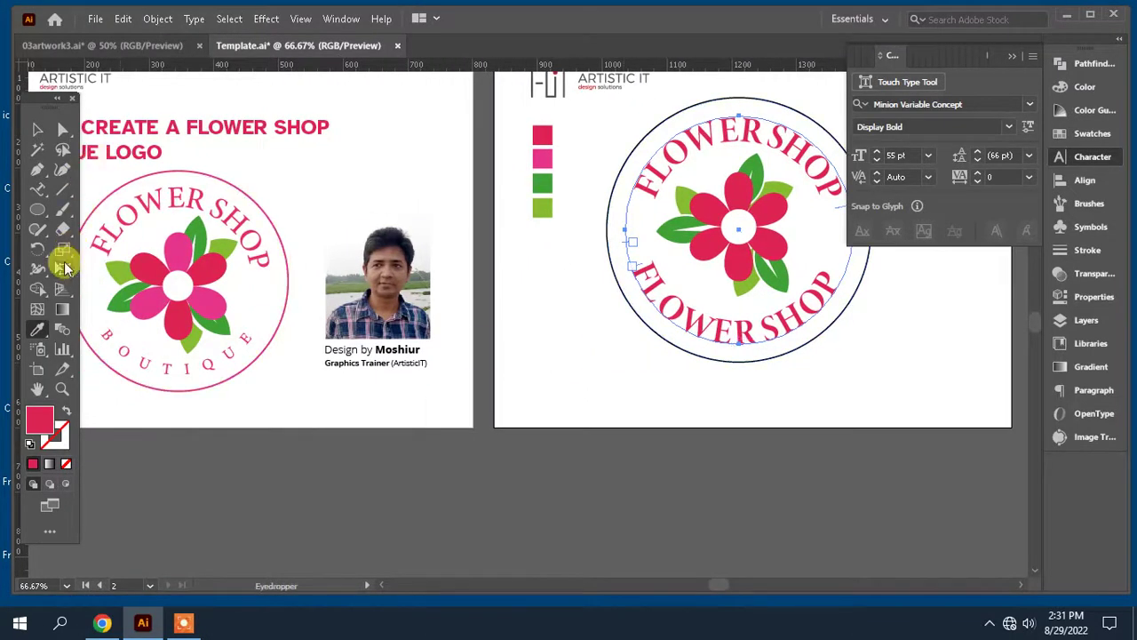
triple_click(708, 325)
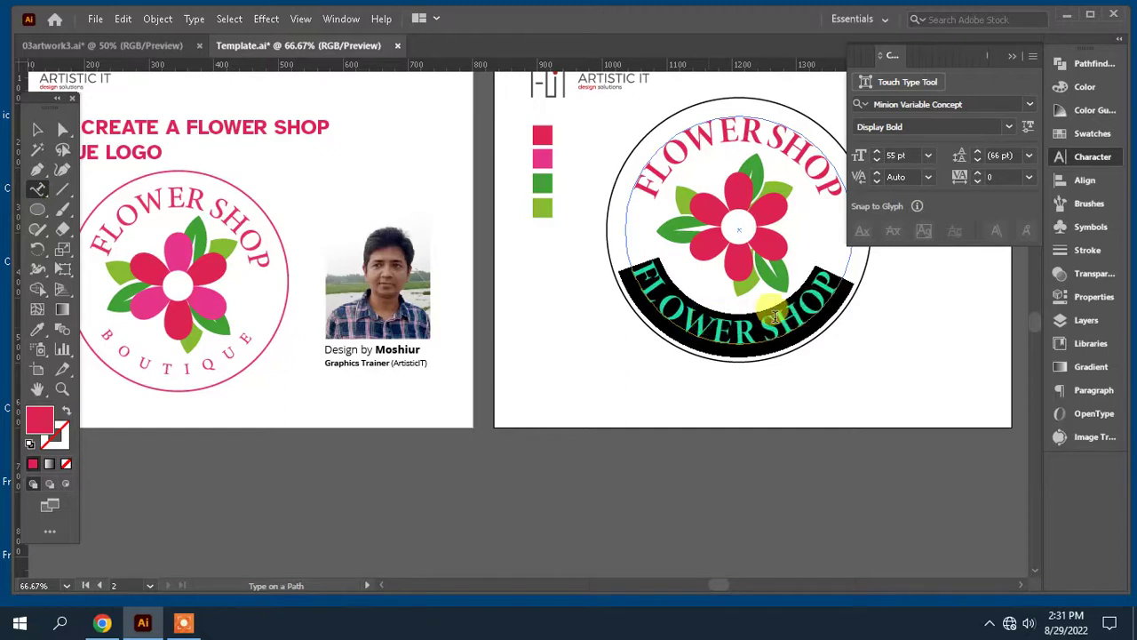
text(BOUTIQUE)
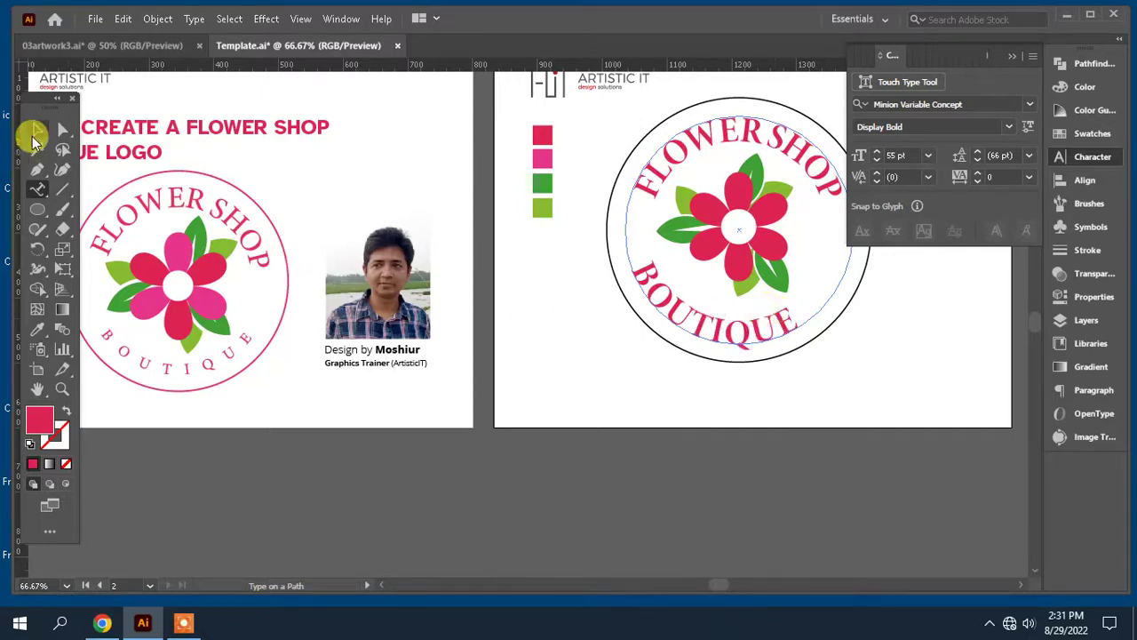
click(36, 135)
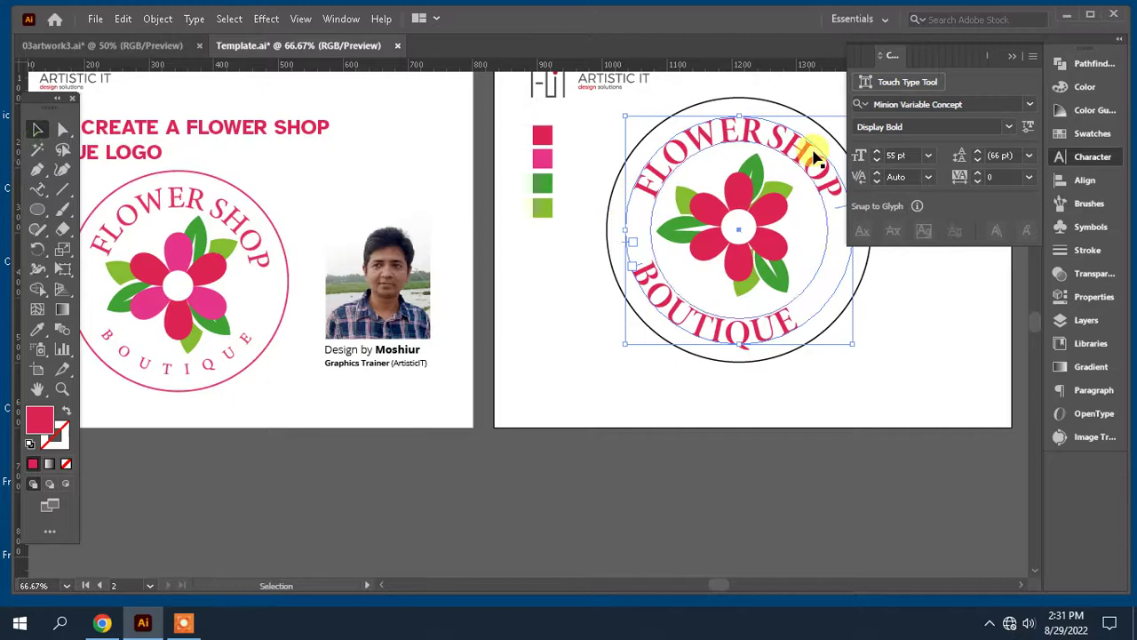
- Set the curved BOUTIQUE text to 36 pt with a tracking of 800
click(928, 156)
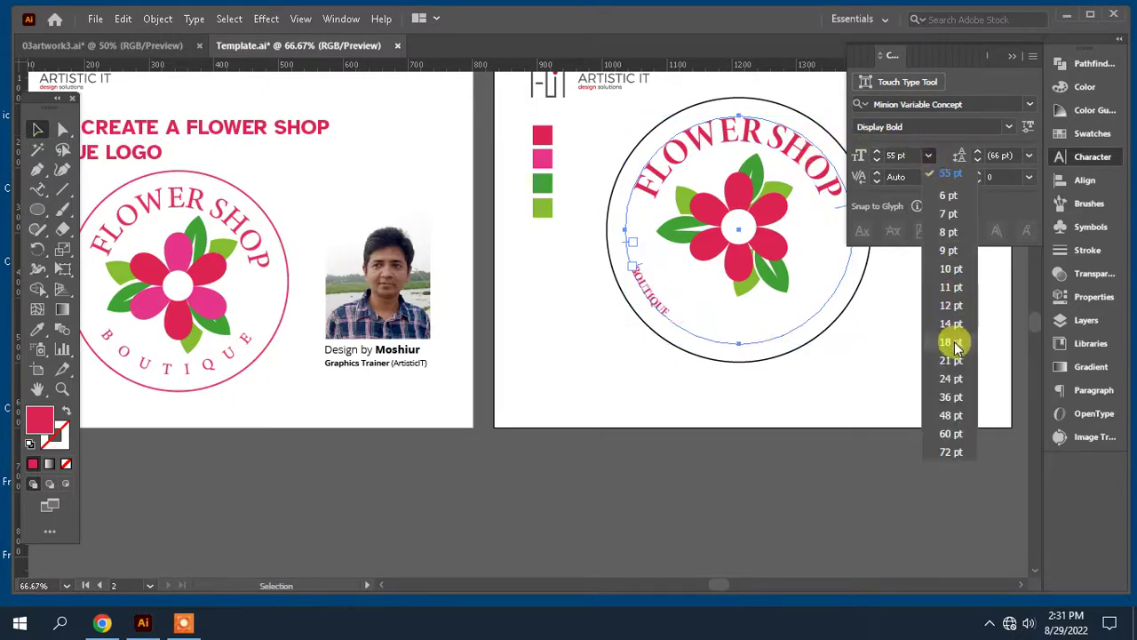
click(950, 397)
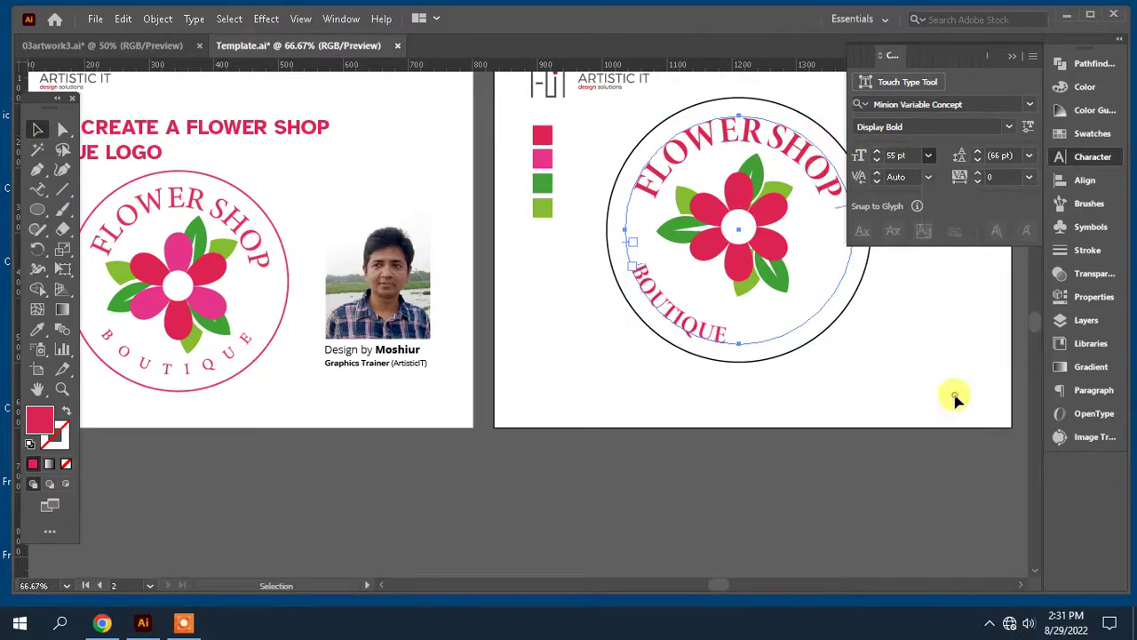
click(995, 176)
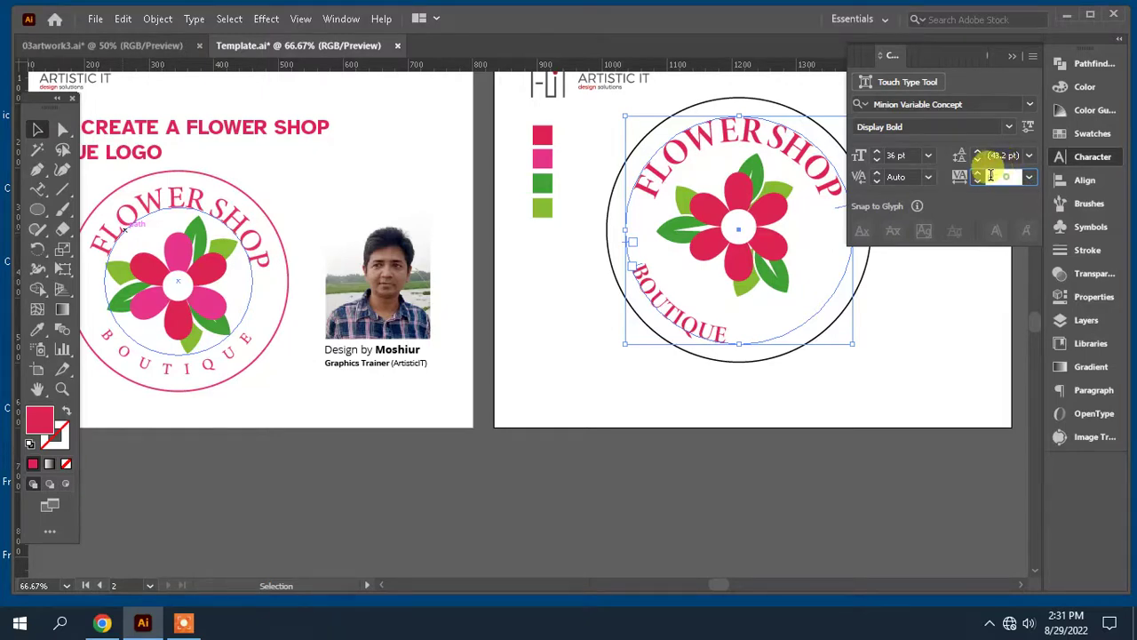
text(800)
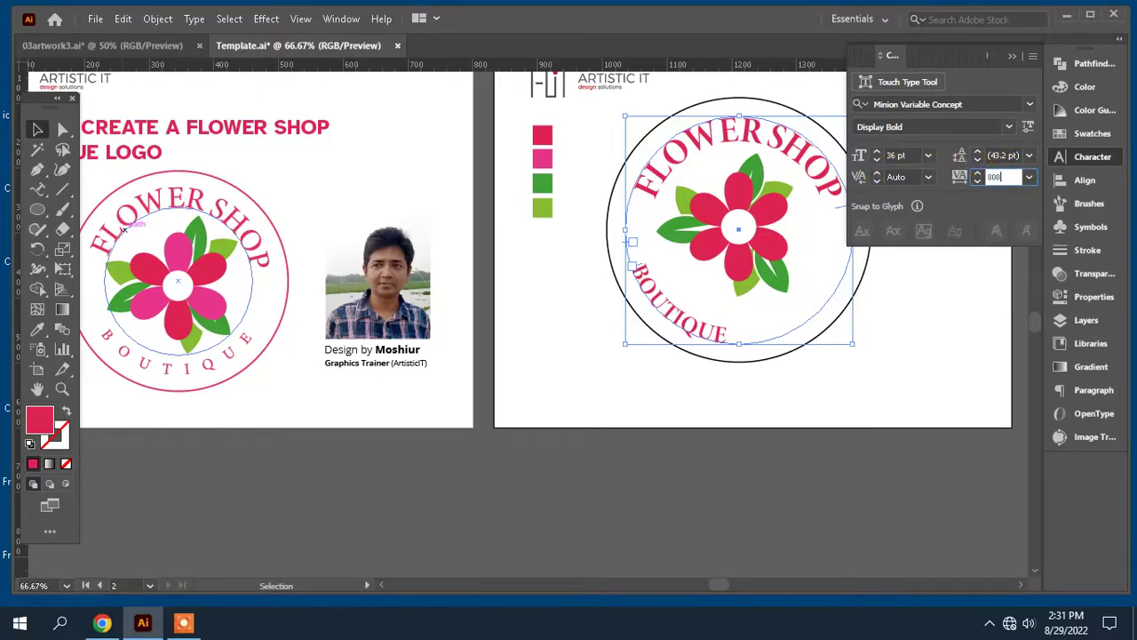
key(Return)
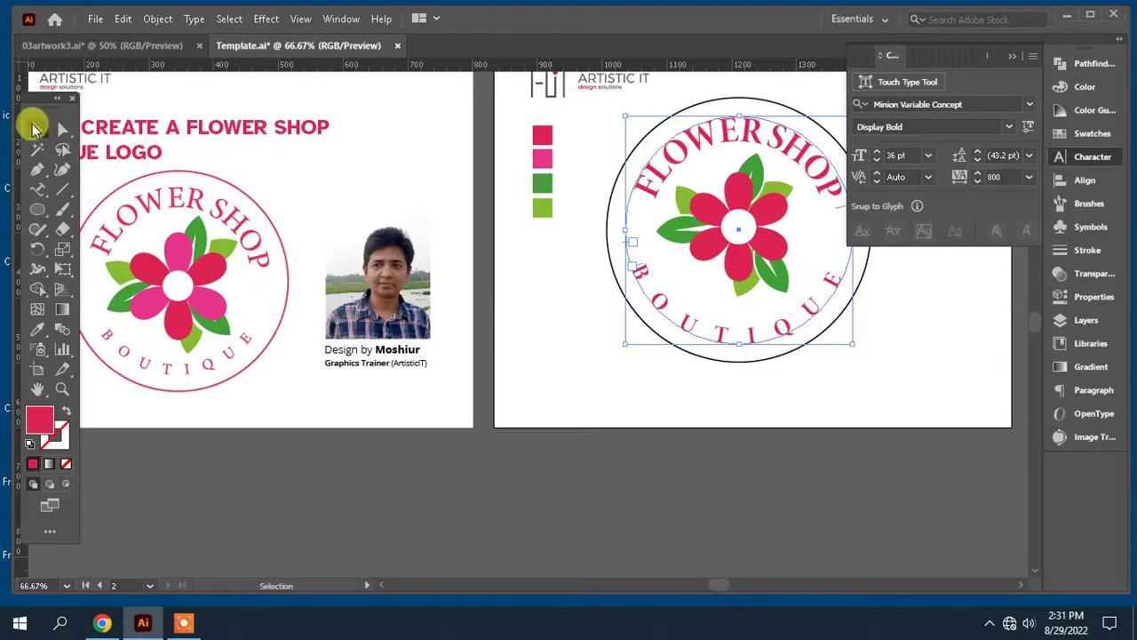
click(820, 408)
- Set the outer ring's stroke weight to 4 pt
drag(820, 407, 694, 424)
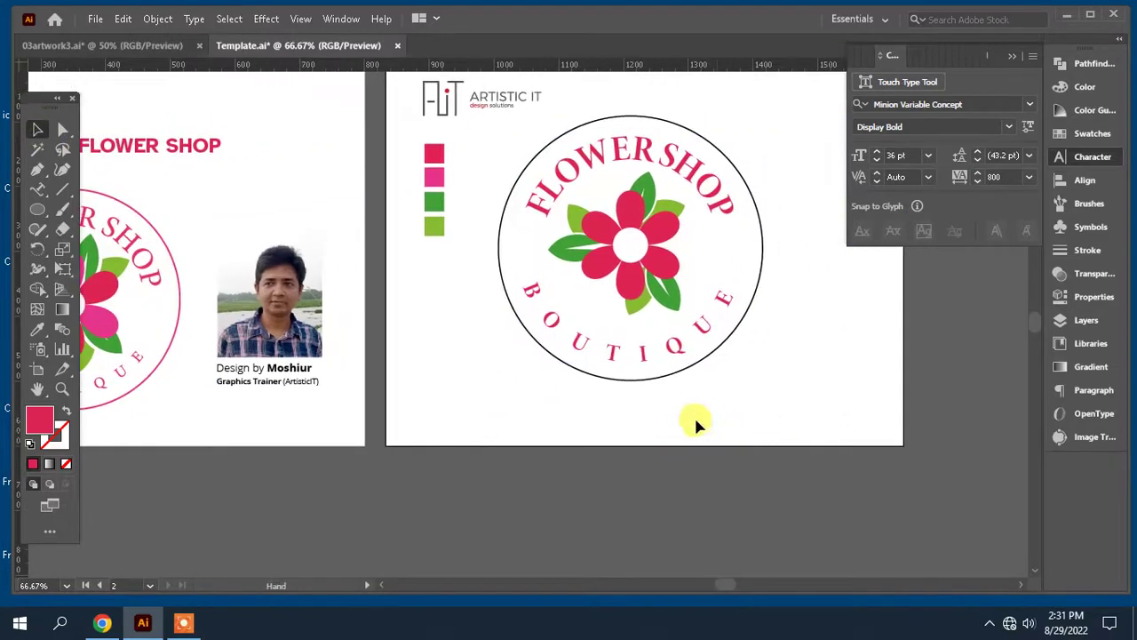
click(726, 337)
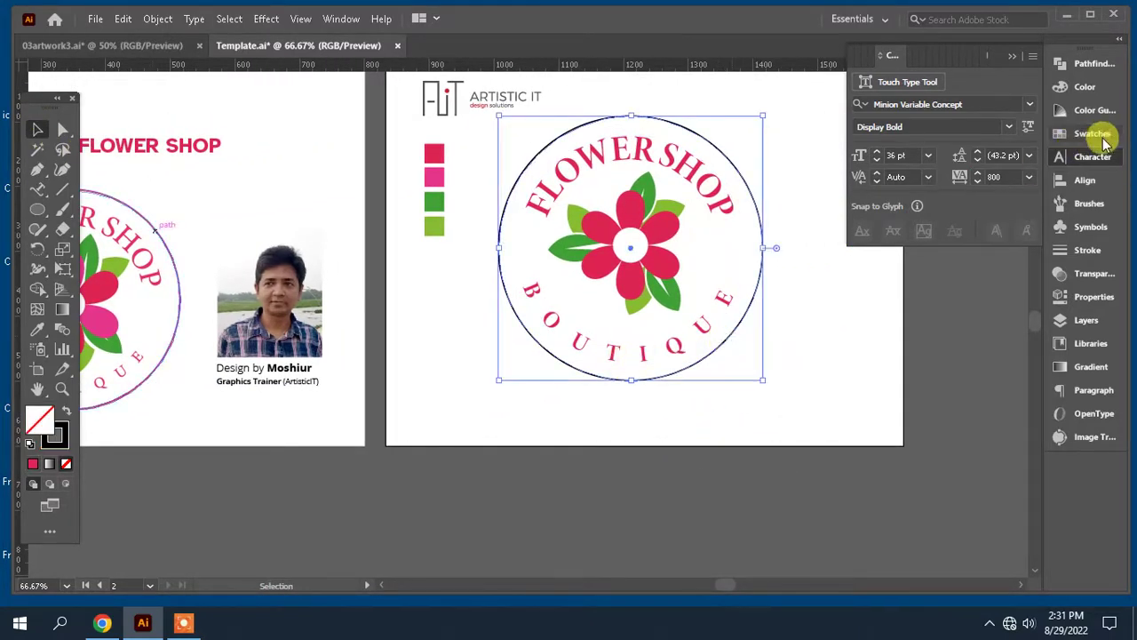
click(1088, 250)
click(969, 81)
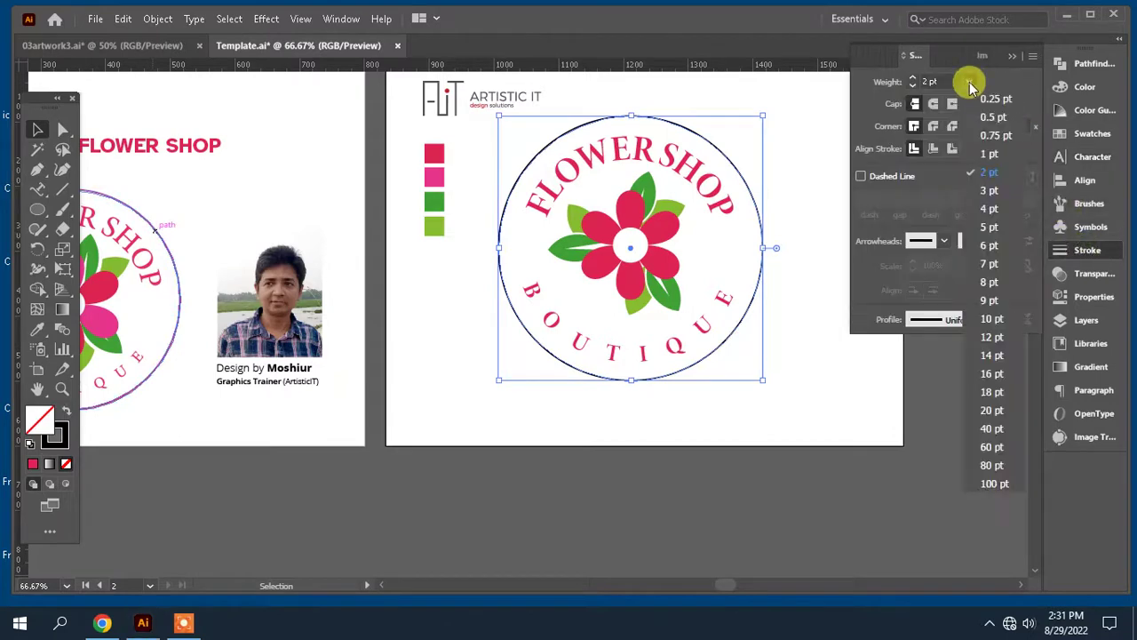
click(990, 207)
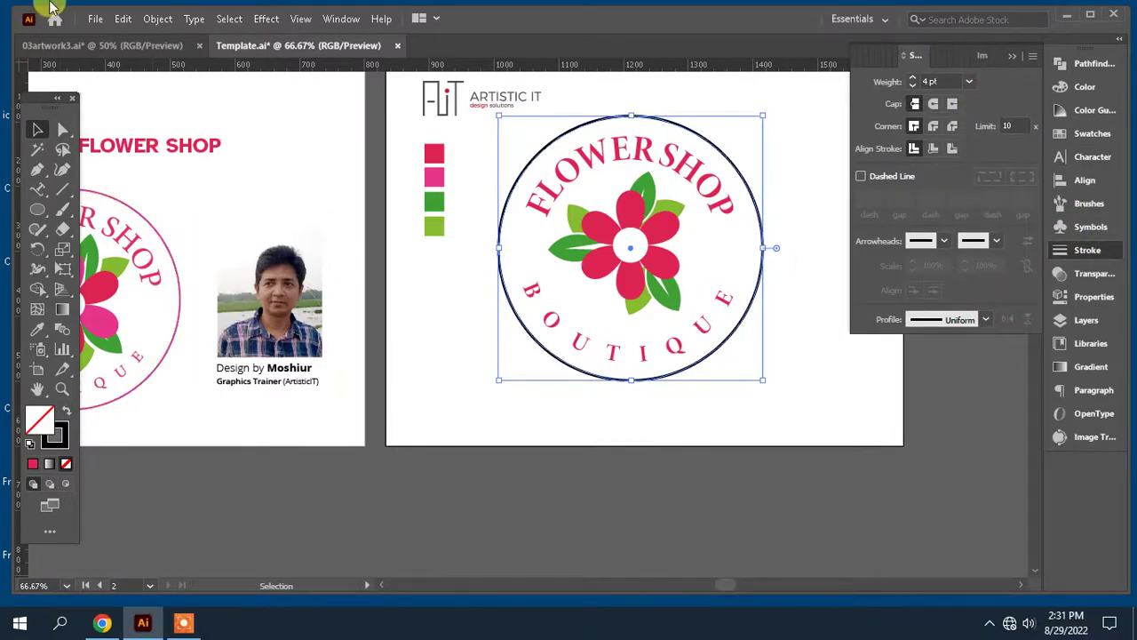
- Outline the outer ring's stroke and colour it with the crimson sampled from the first colour square
click(158, 18)
mouse_move(254, 398)
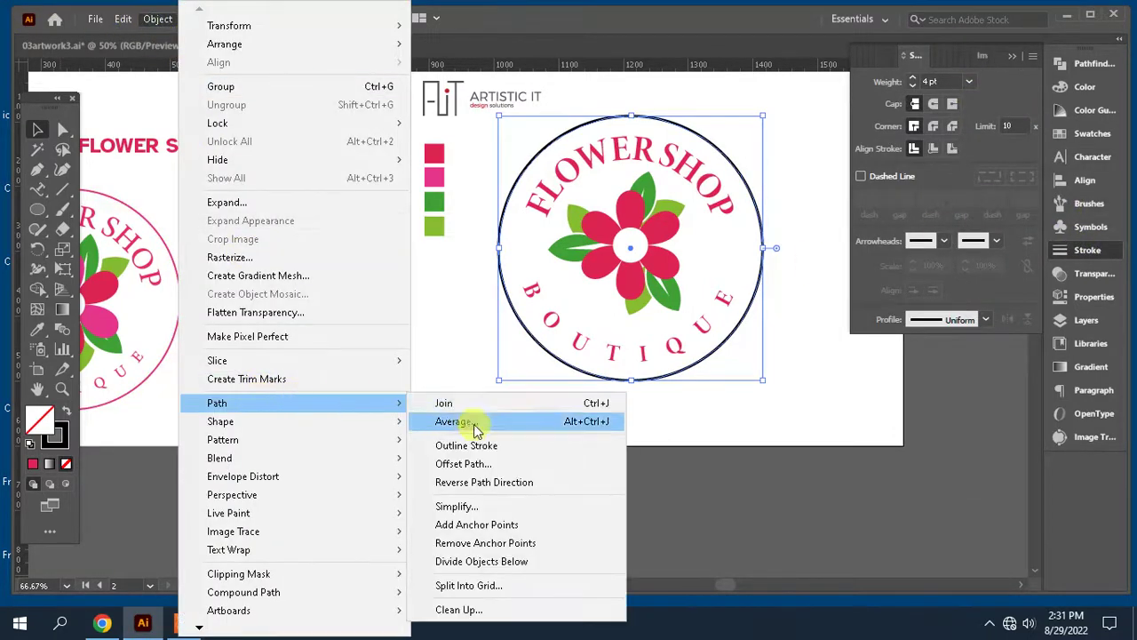
click(475, 445)
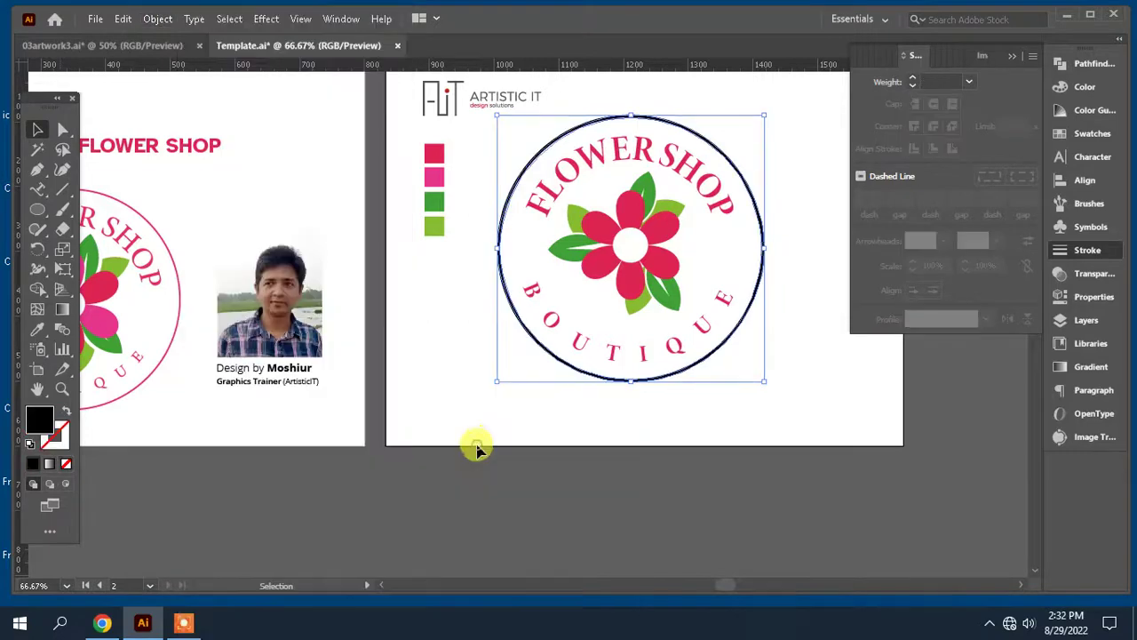
click(37, 330)
click(439, 156)
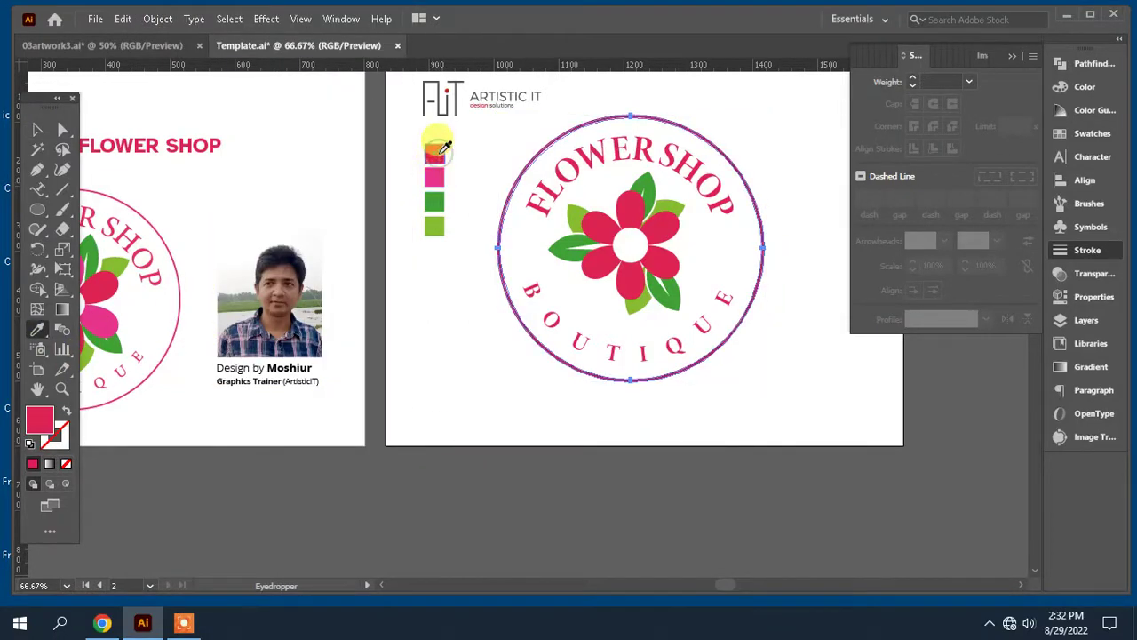
click(782, 372)
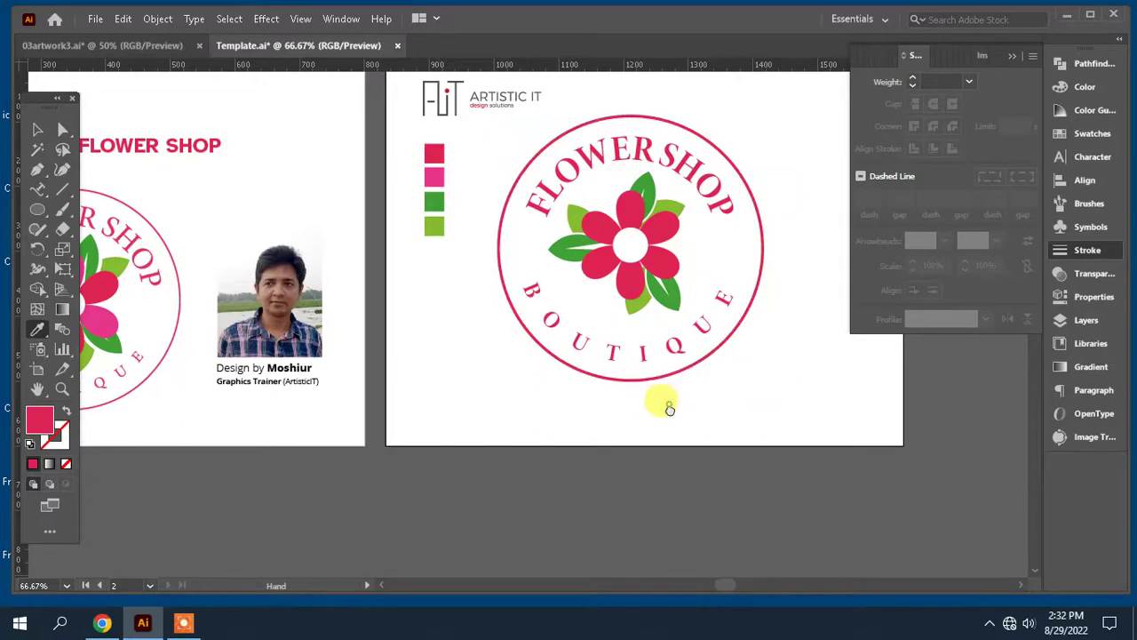
- Recolour only the flower's upper-right petal with the pink sampled from the second colour square
scroll(667, 401, up, 1)
click(63, 130)
click(670, 246)
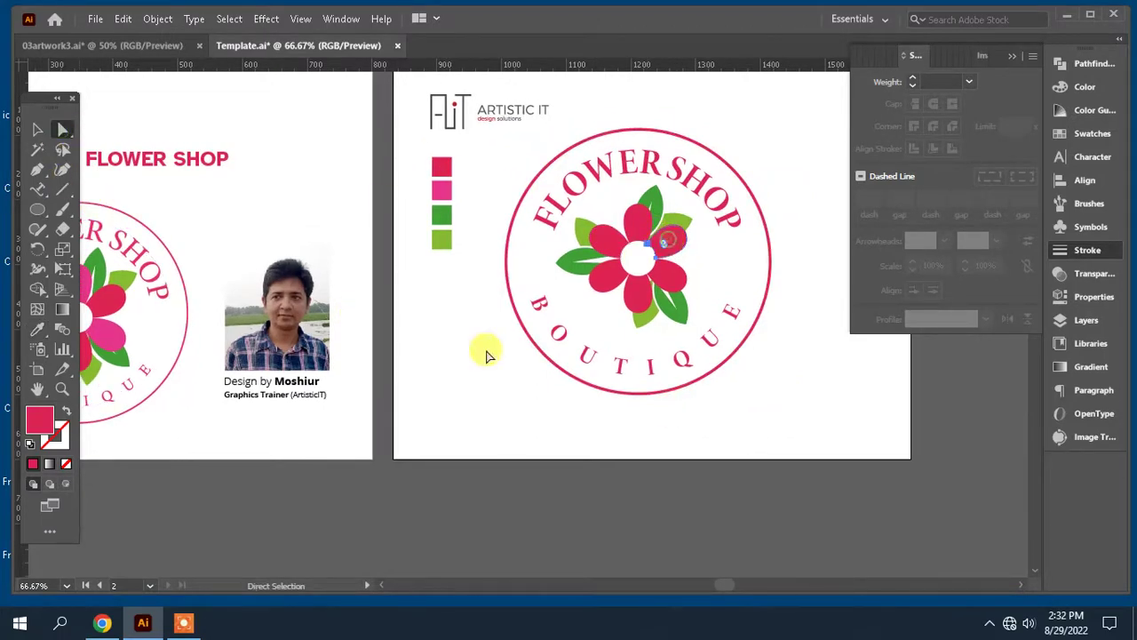
key(space)
drag(605, 380, 561, 353)
click(635, 208)
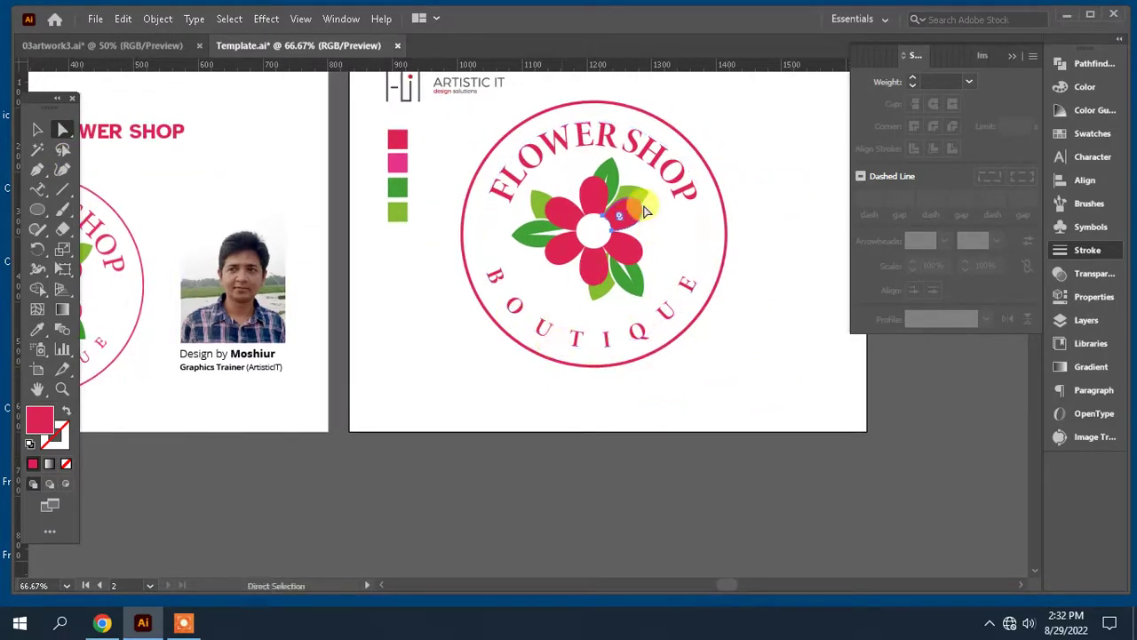
key(space)
drag(678, 347, 665, 329)
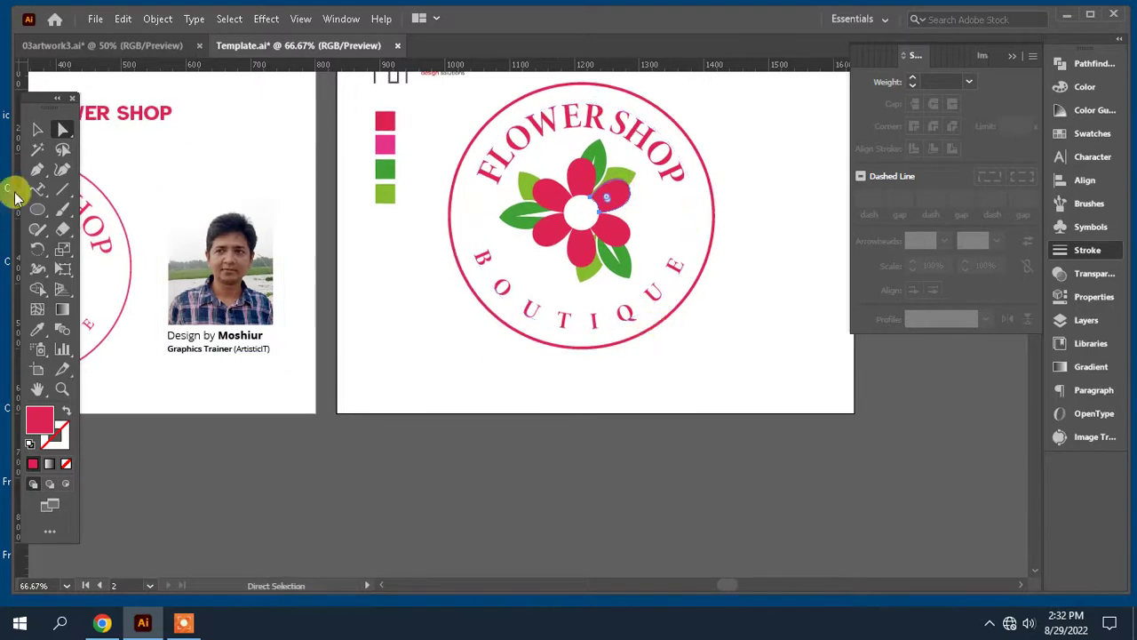
click(37, 328)
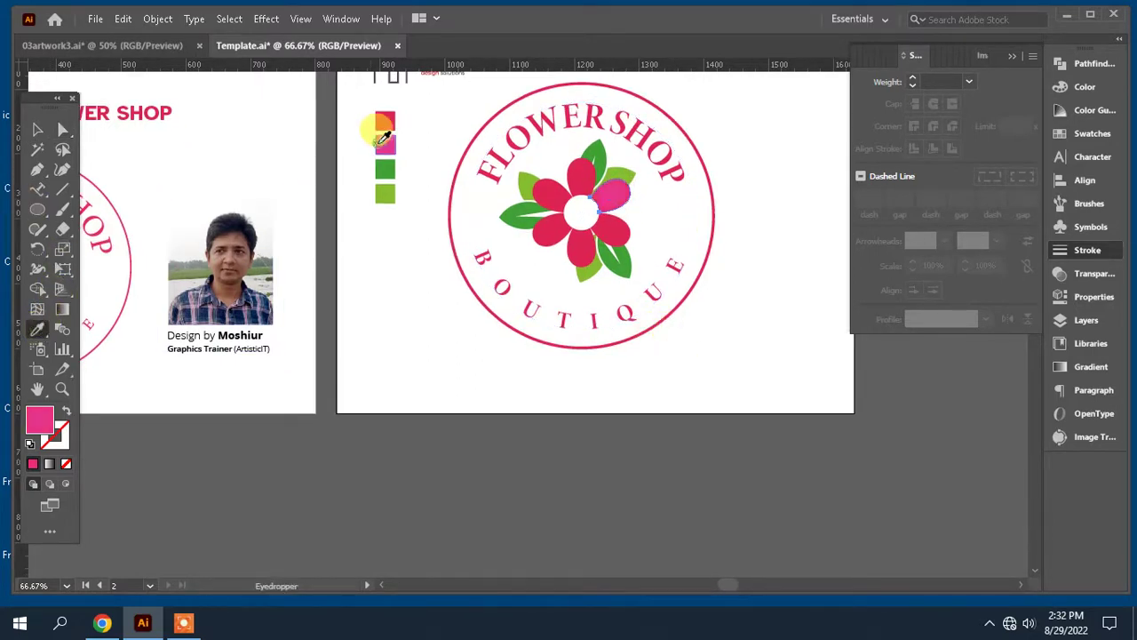
- Recolour the flower's bottom and upper-left petals with the pink sampled from the upper-right petal
ctrl+click(613, 236)
ctrl+click(587, 255)
click(611, 193)
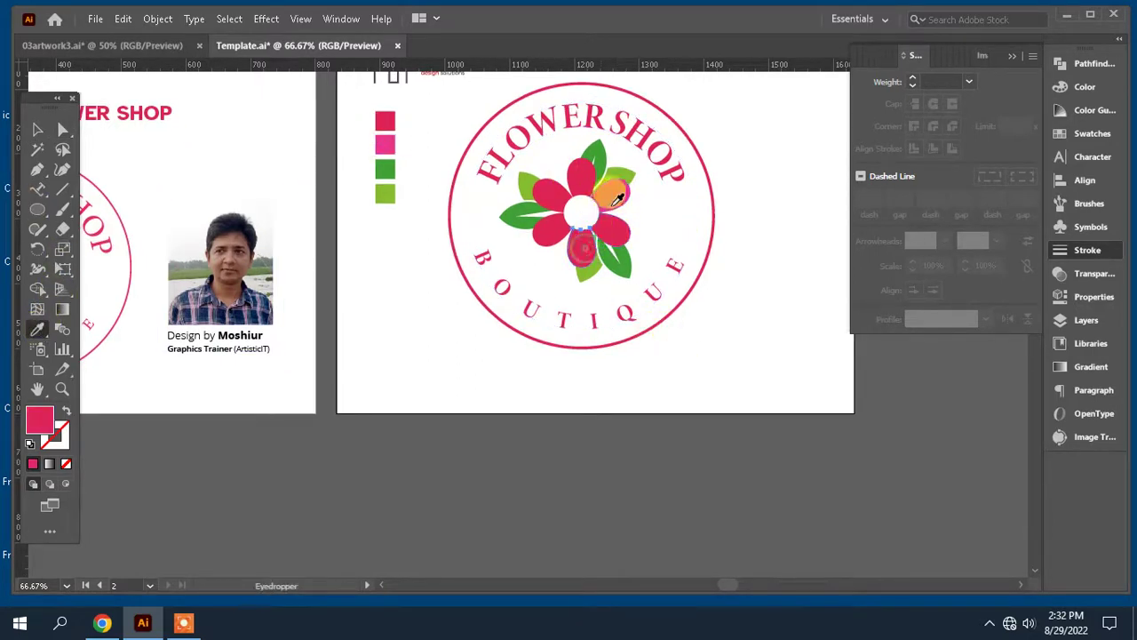
ctrl+click(547, 207)
click(602, 191)
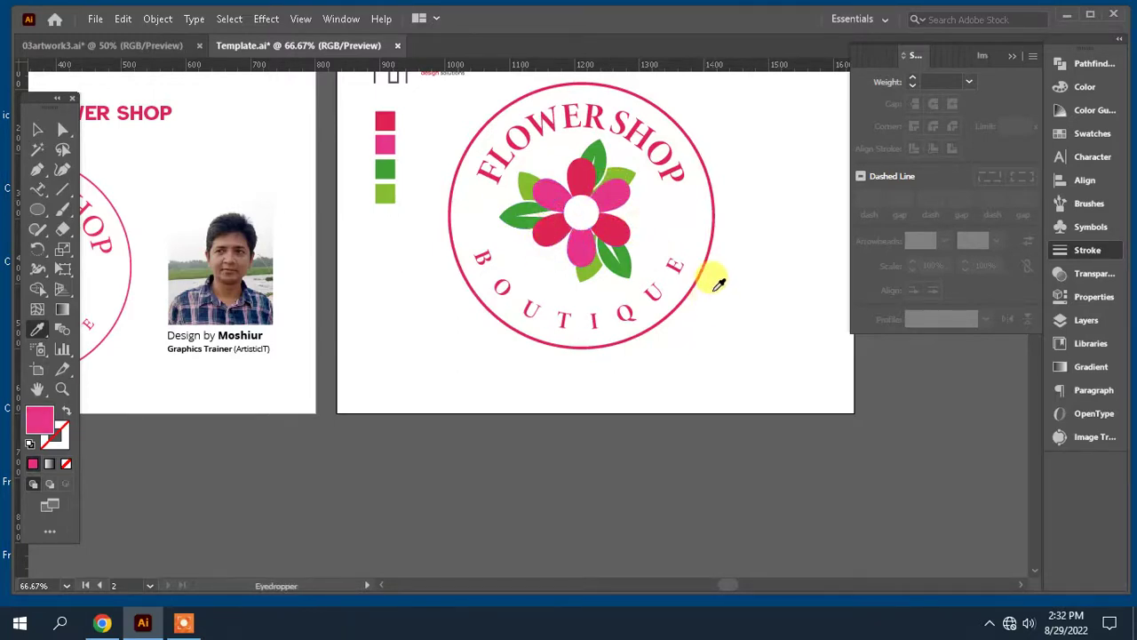
key(space)
drag(716, 284, 654, 329)
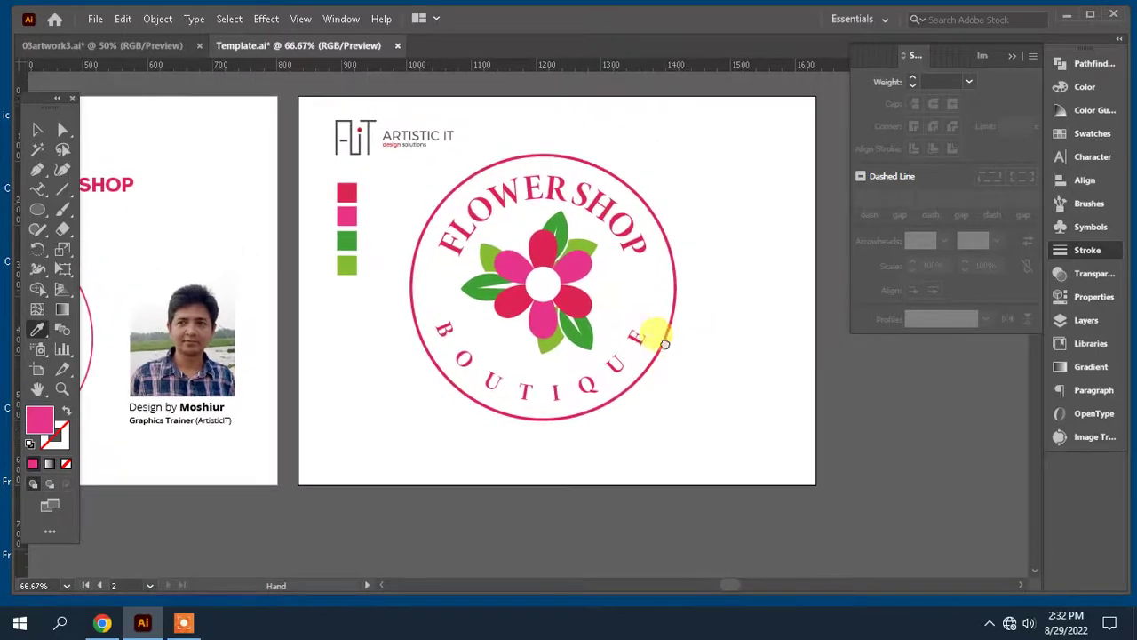
drag(691, 275, 721, 264)
scroll(754, 237, down, 1)
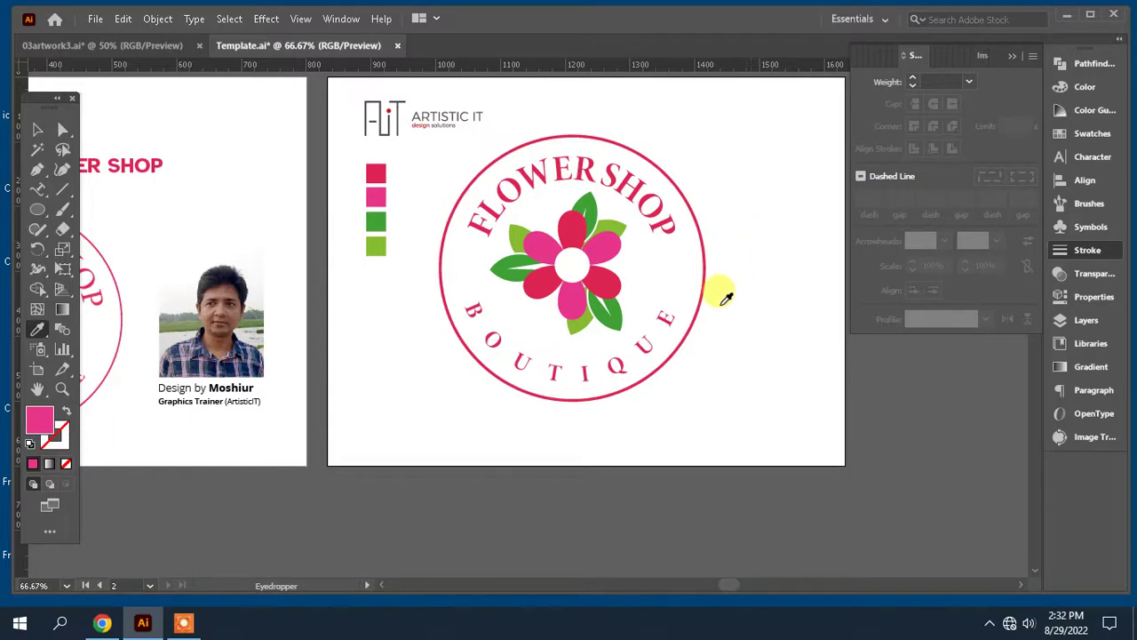
click(180, 625)
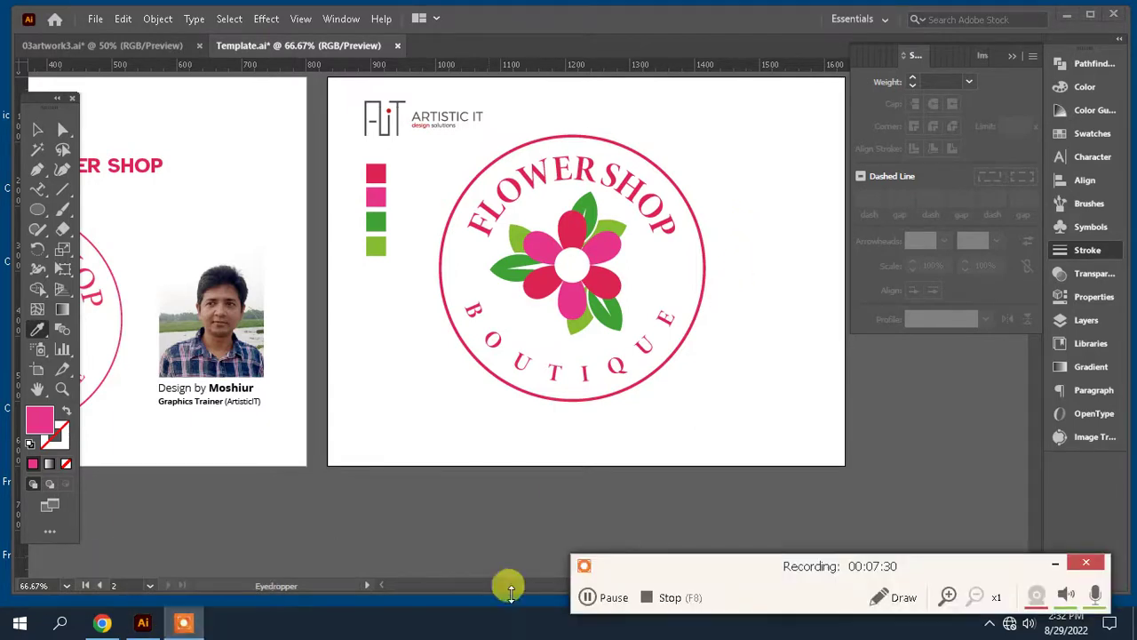